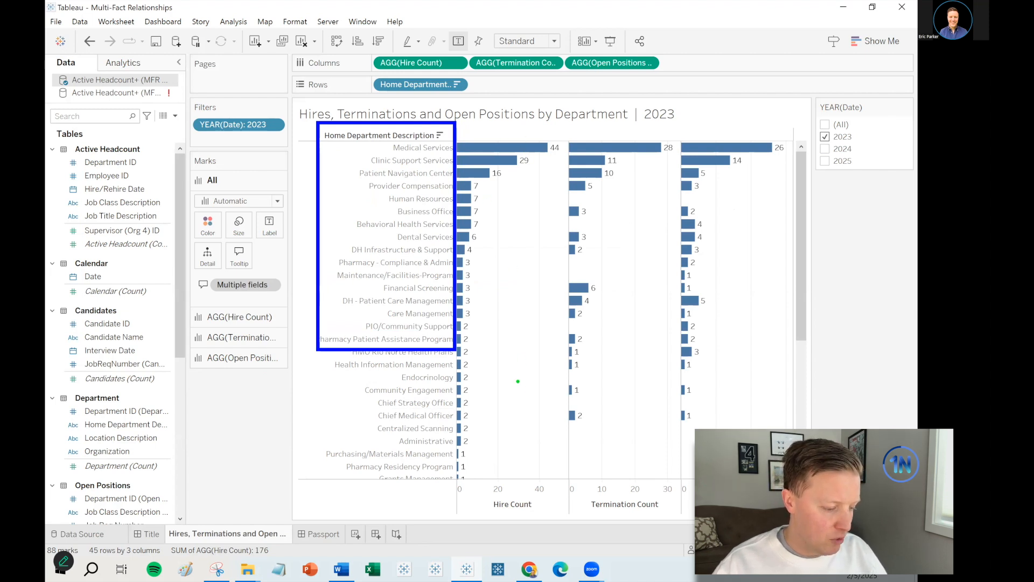
drag(497, 375, 519, 498)
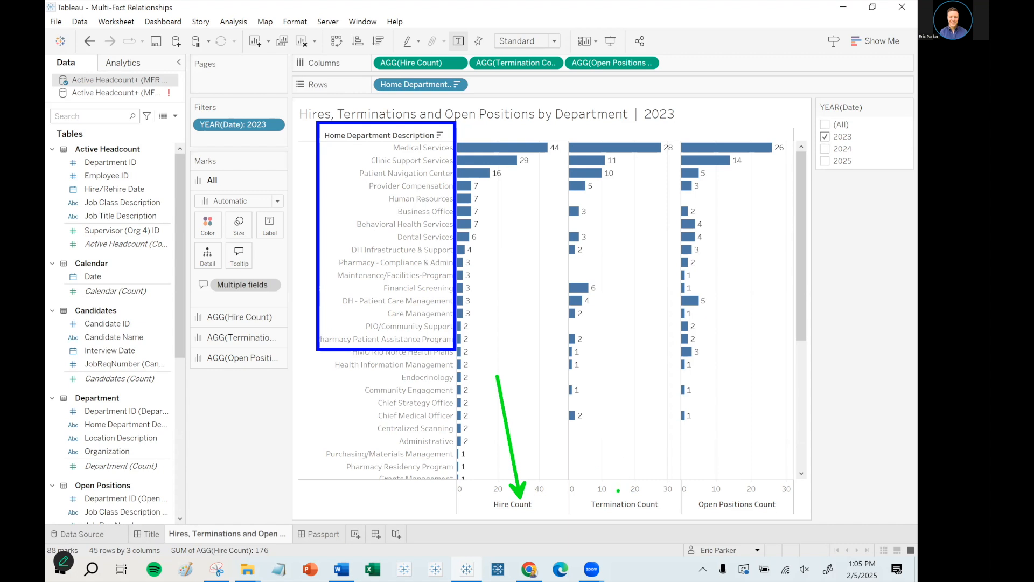
drag(595, 441, 619, 487)
drag(680, 395, 726, 494)
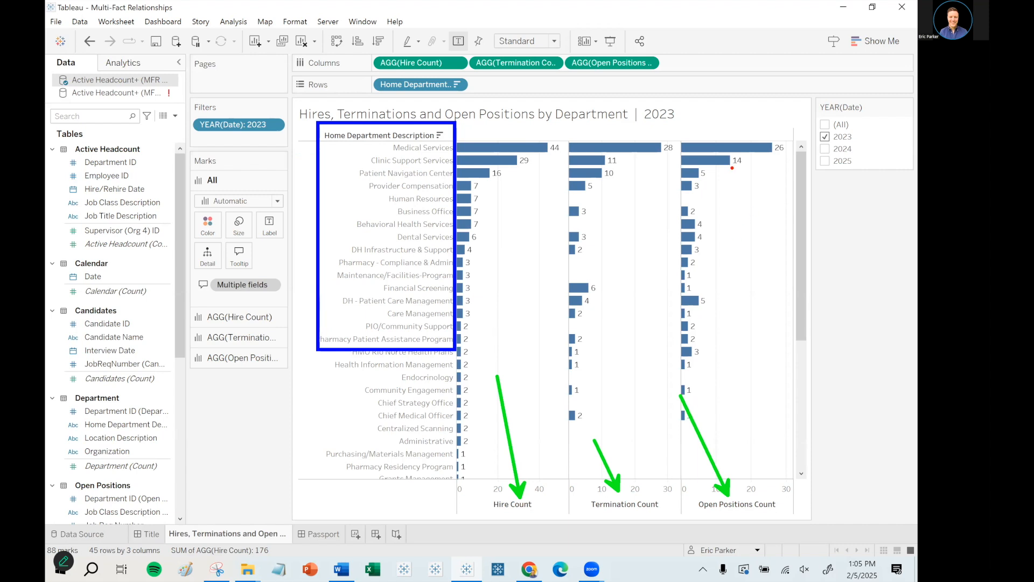
mouse_move(740, 154)
mouse_down()
mouse_move(680, 162)
mouse_move(724, 183)
mouse_move(732, 147)
mouse_up()
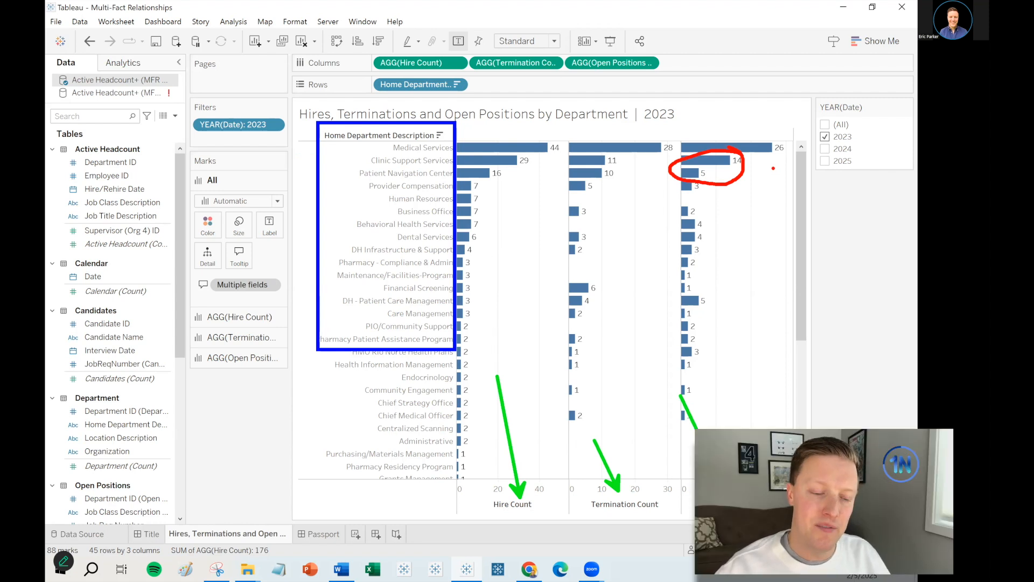
key(Escape)
mouse_move(715, 164)
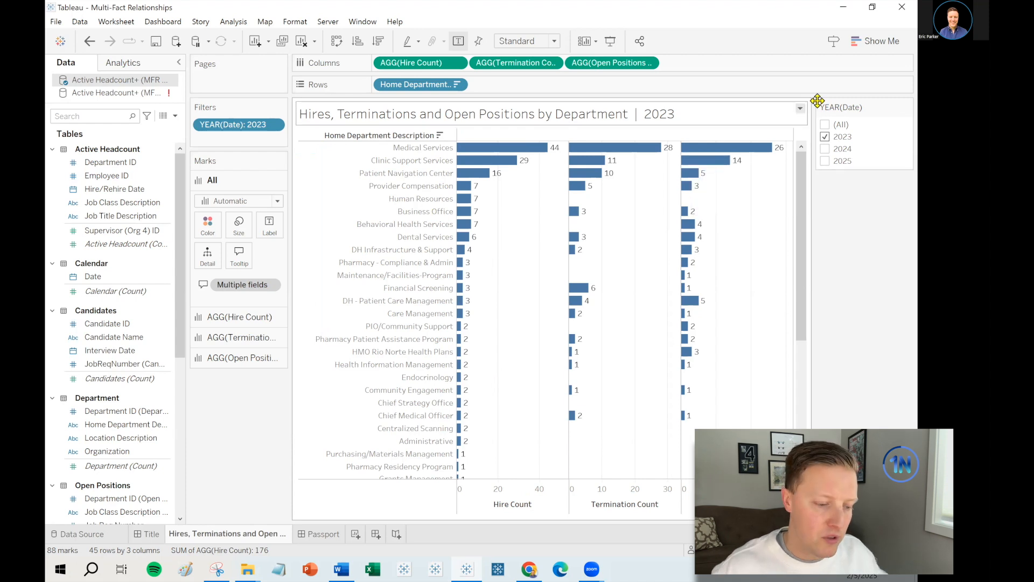
mouse_move(853, 81)
mouse_down()
mouse_move(803, 116)
mouse_move(883, 180)
mouse_move(854, 81)
mouse_up()
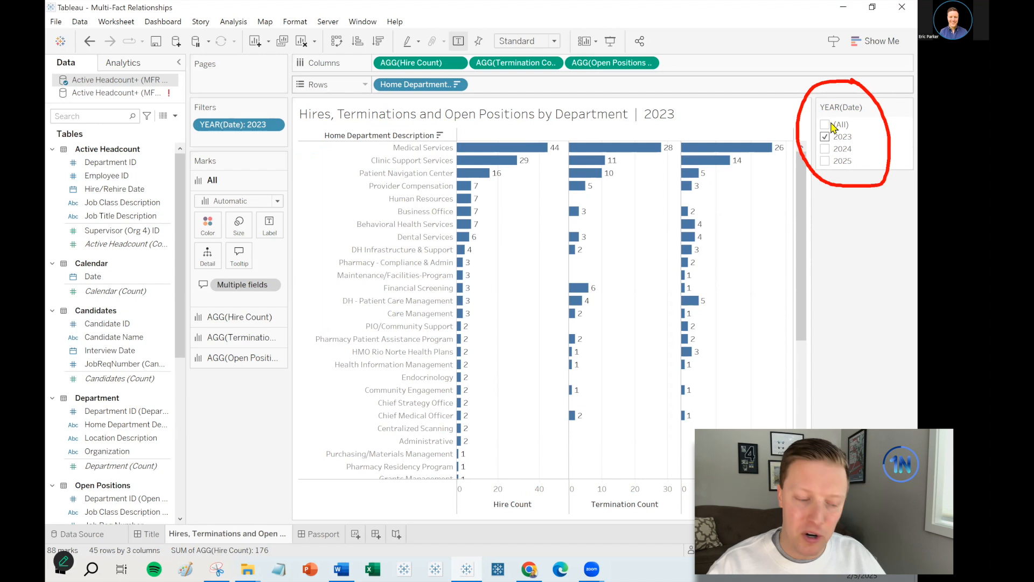
key(Escape)
Step: Switch the year filter to 2024 to check the Medical Services open positions bar, and return the filter to 2023
click(828, 150)
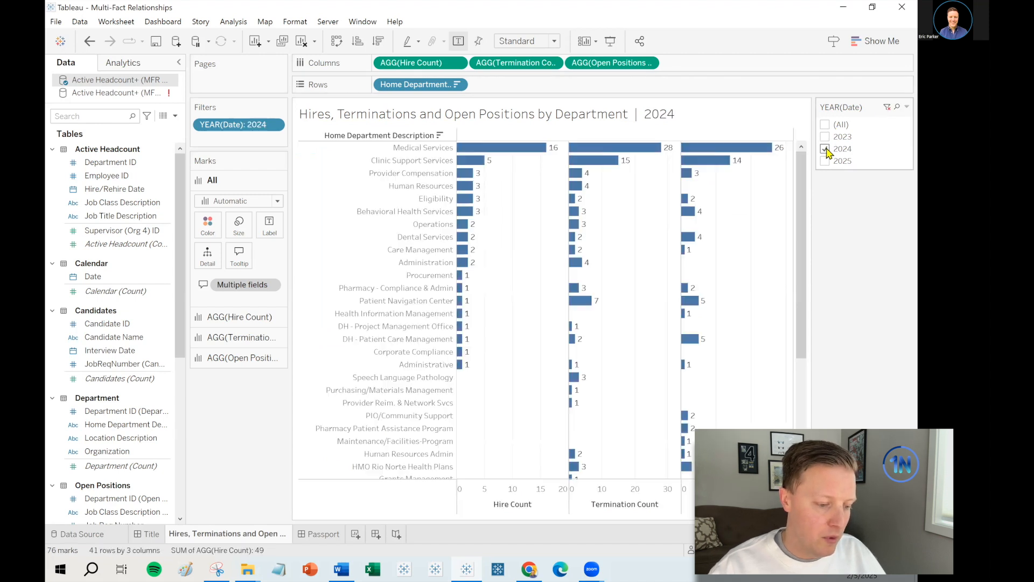
mouse_move(758, 151)
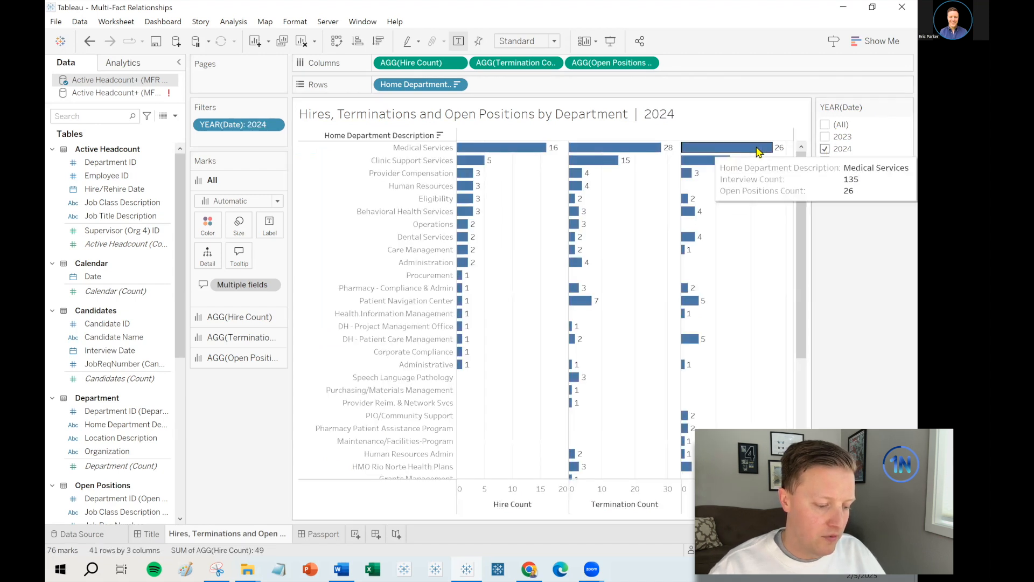
click(828, 150)
click(826, 137)
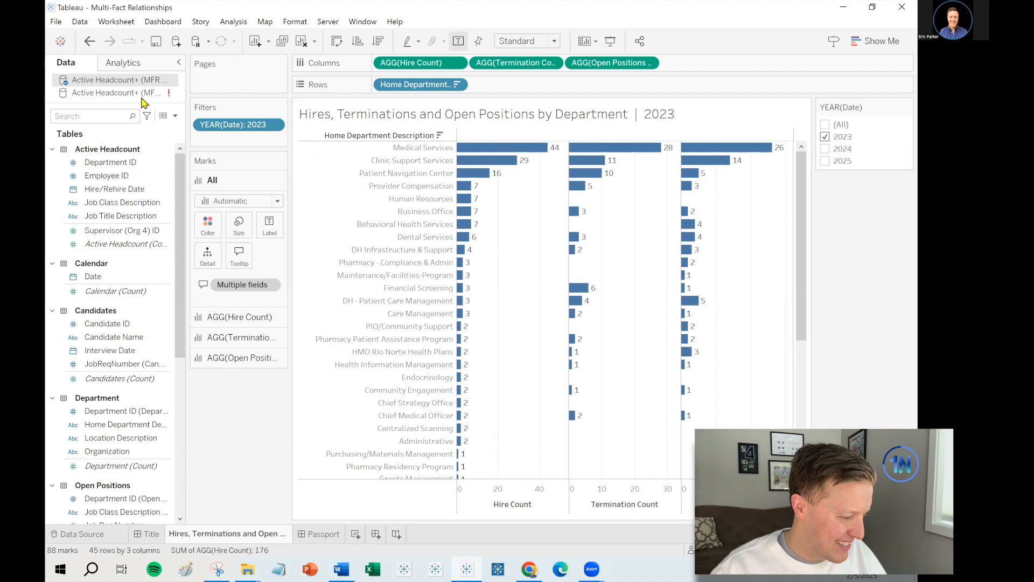
Step: Widen the data source list to show full names and create a new blank worksheet after the Hires, Terminations and Open Positions sheet
drag(187, 92, 240, 92)
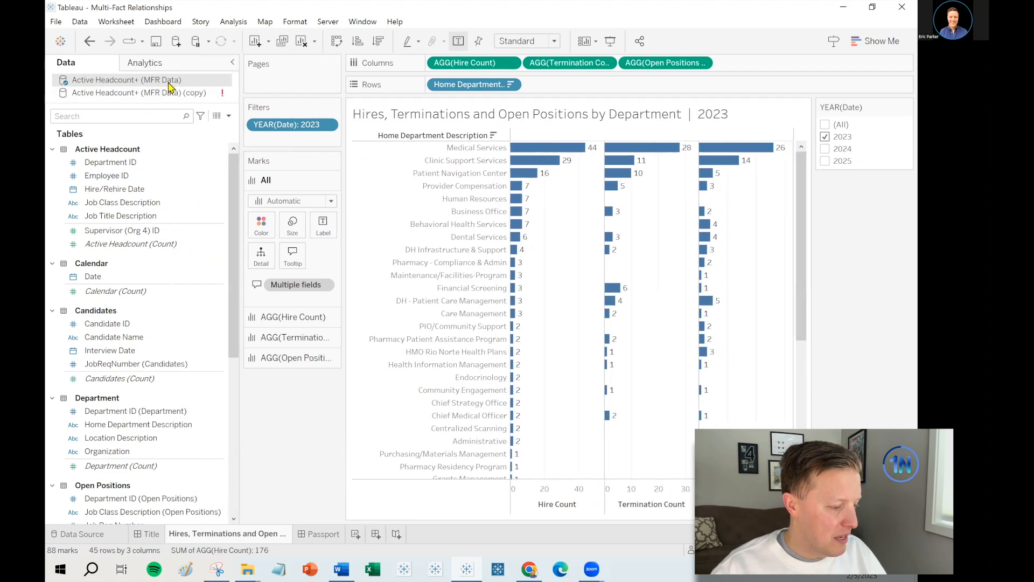
right_click(259, 536)
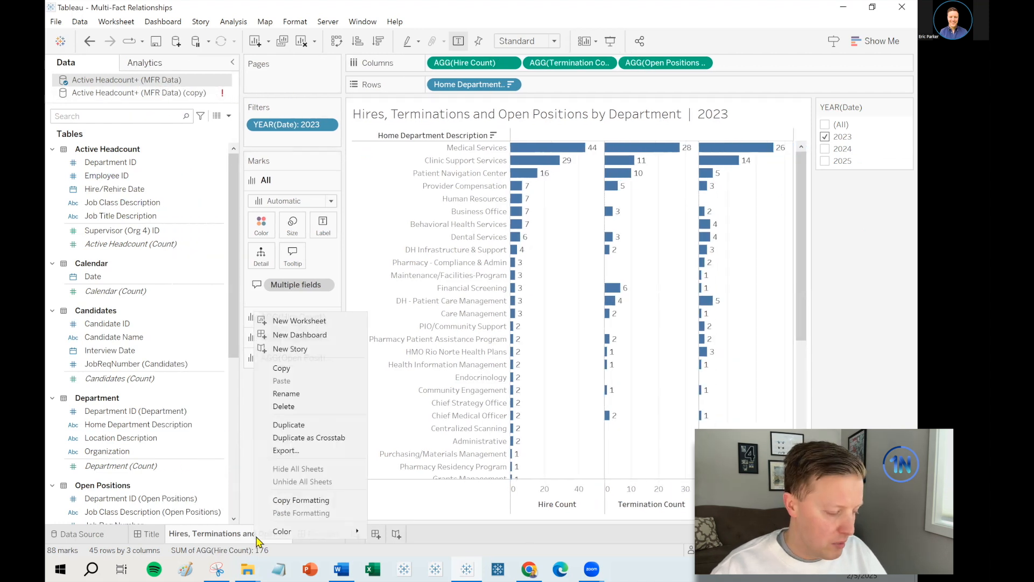
click(307, 319)
Step: Open the data model of Active Headcount+ (MFR Data) and switch to the Active Headcount+ (MFR Data) (copy) data source
mouse_move(167, 92)
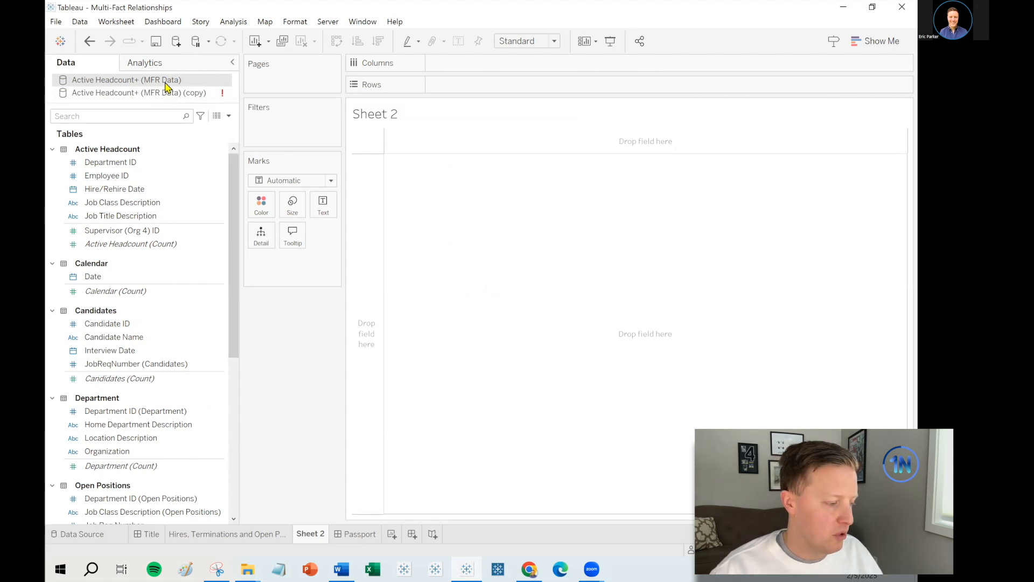
double_click(165, 81)
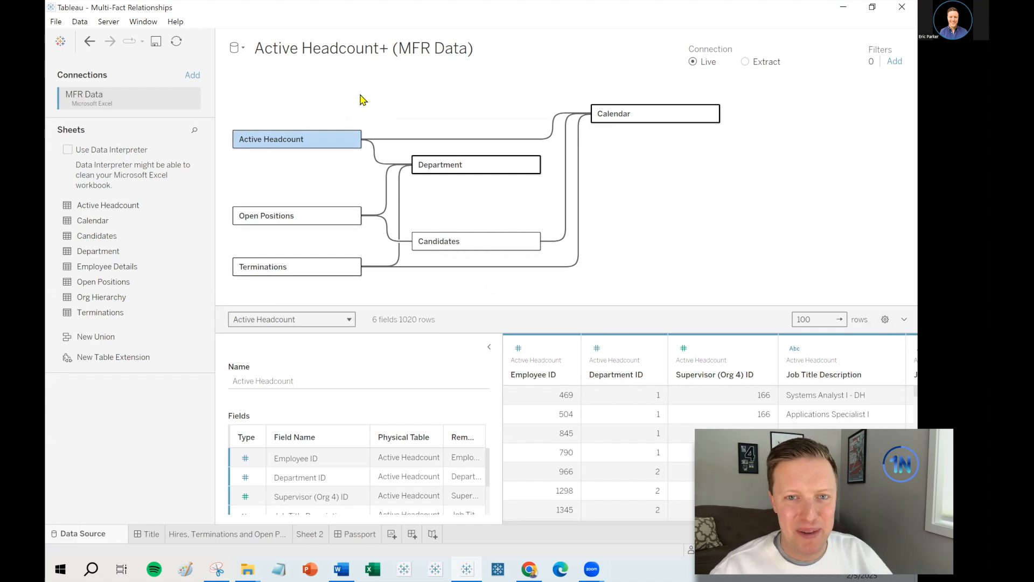
click(243, 50)
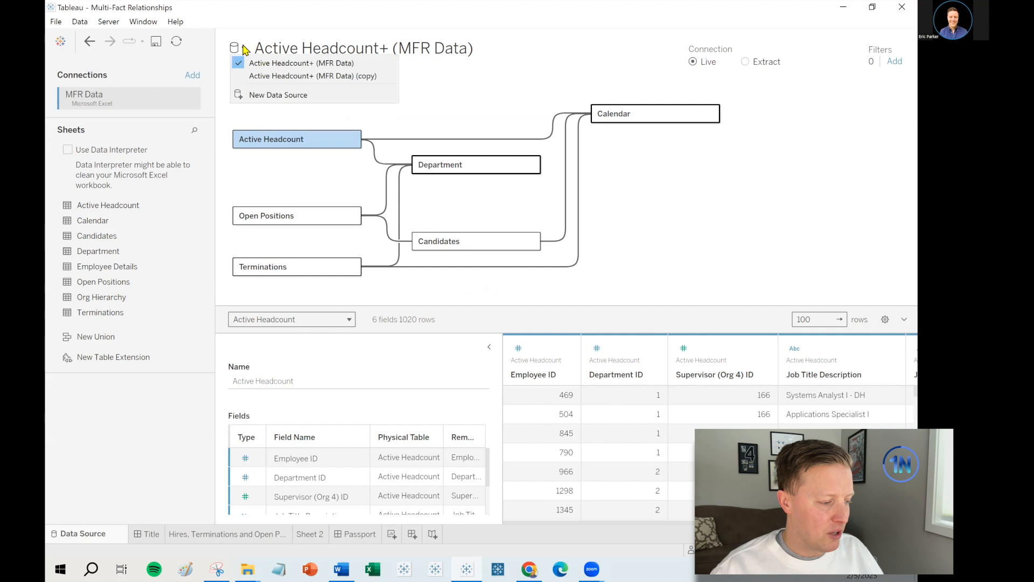
click(296, 76)
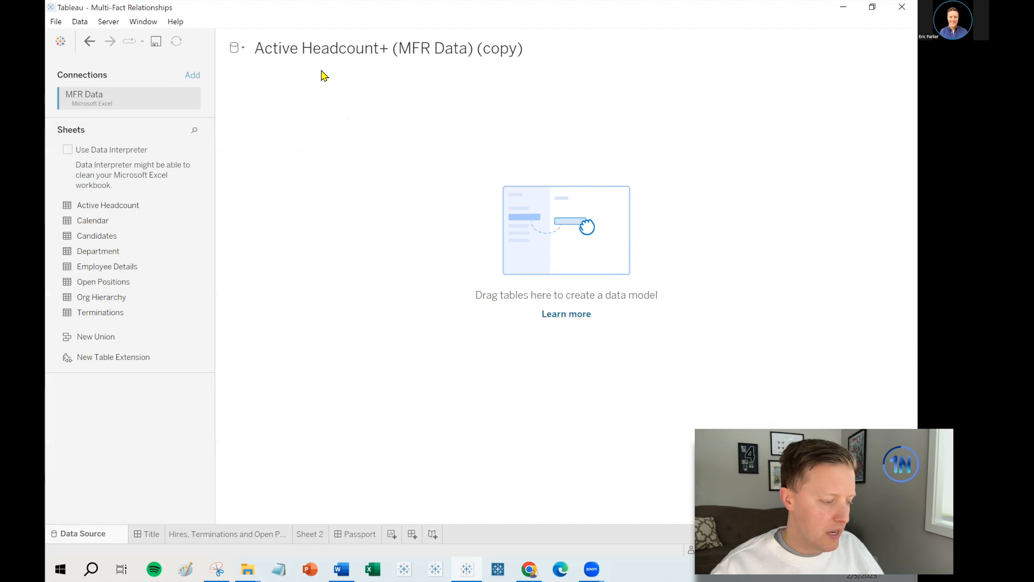
key(ctrl+shift+d)
mouse_move(54, 184)
mouse_down()
mouse_move(186, 322)
mouse_move(202, 335)
mouse_move(212, 327)
mouse_up()
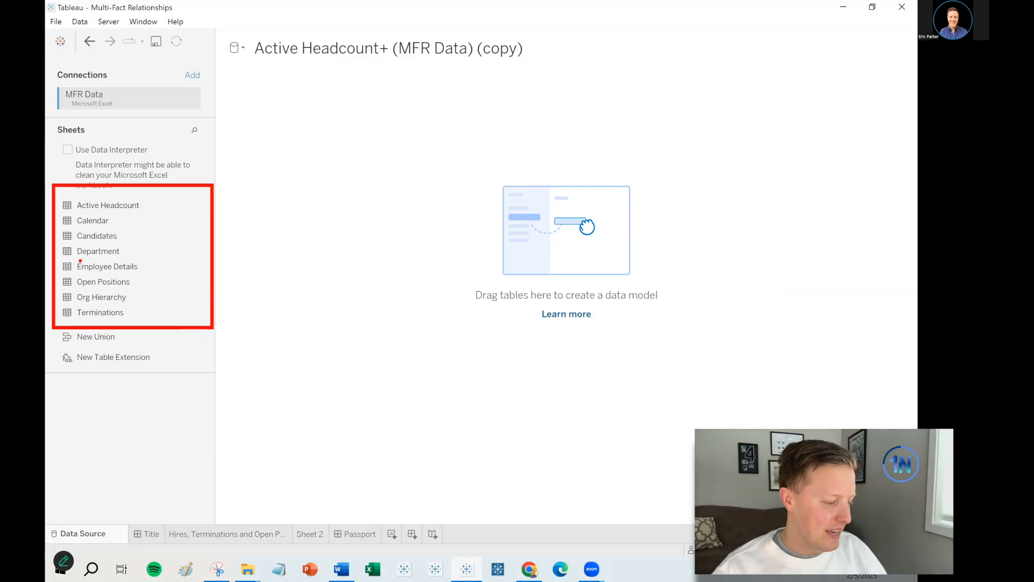
drag(74, 269, 134, 269)
drag(82, 300, 128, 300)
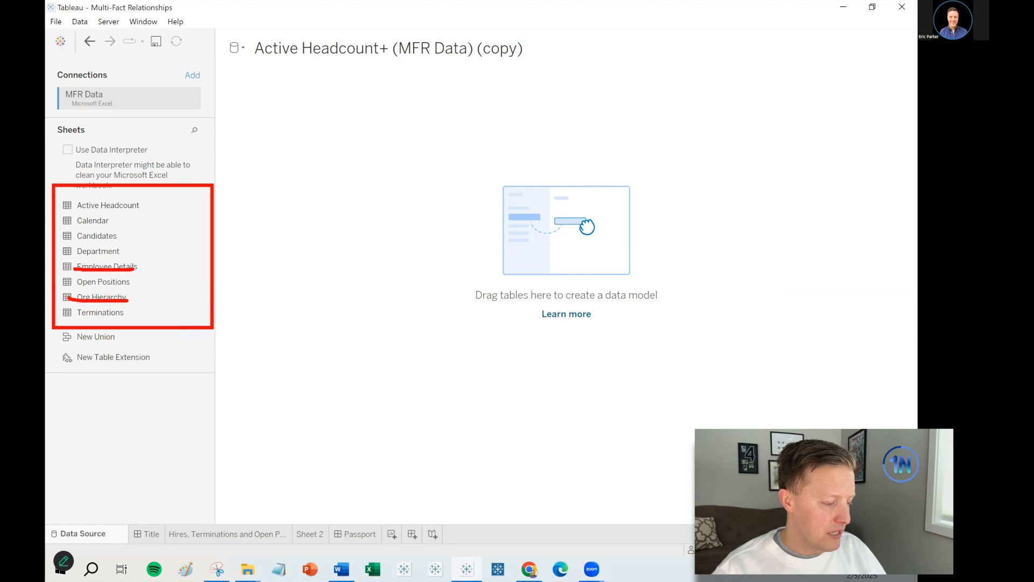
key(Escape)
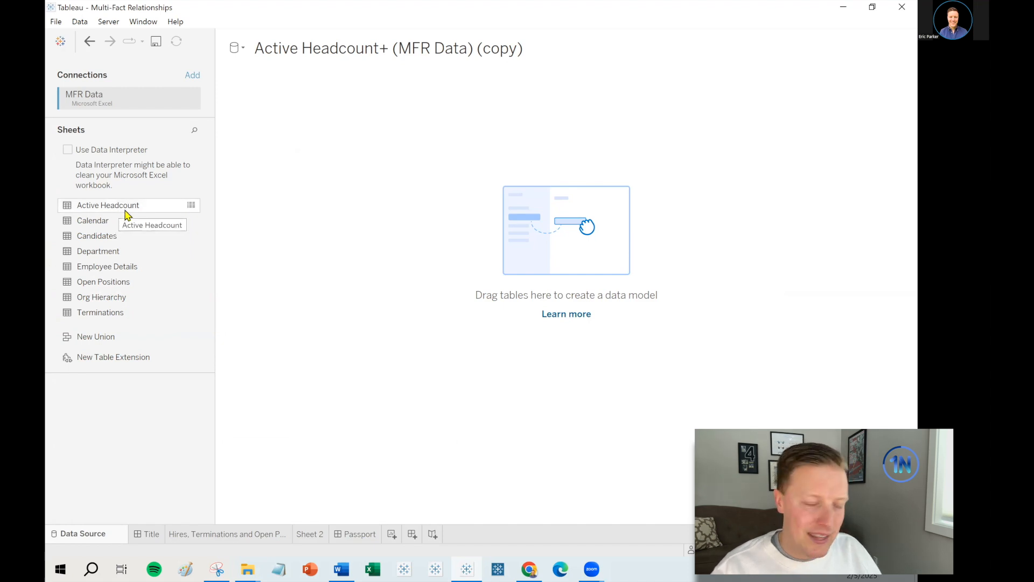
Step: Add Active Headcount, Open Positions and Terminations to the empty data model as separate base tables, and review the data source alert
drag(117, 209, 342, 208)
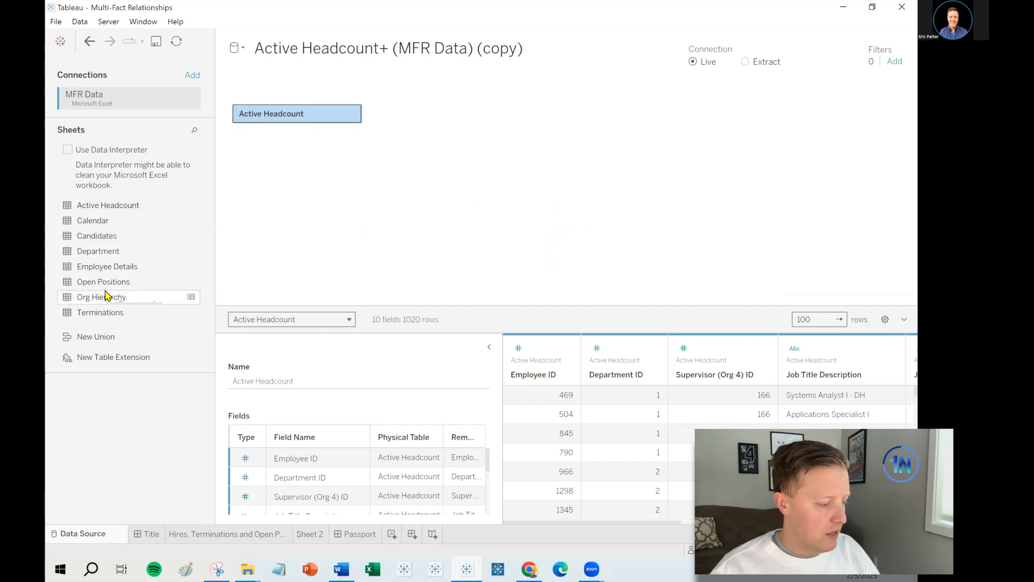
drag(70, 283, 252, 168)
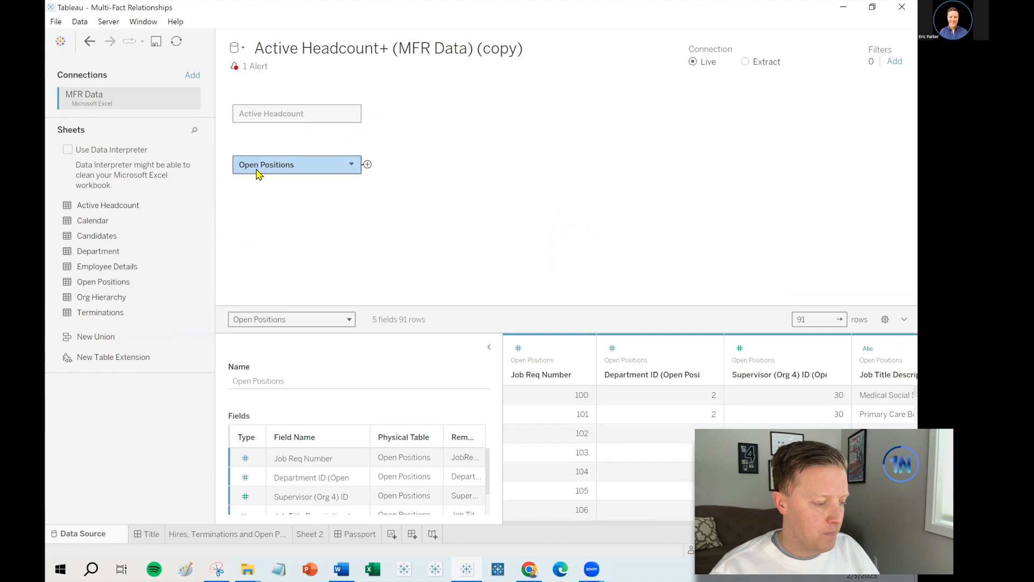
drag(103, 315, 253, 213)
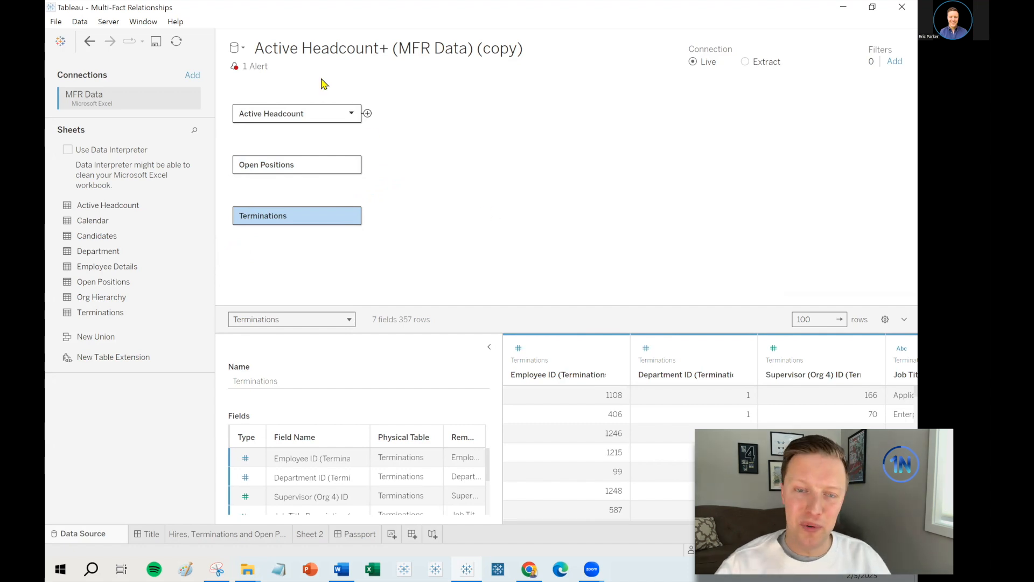
click(255, 66)
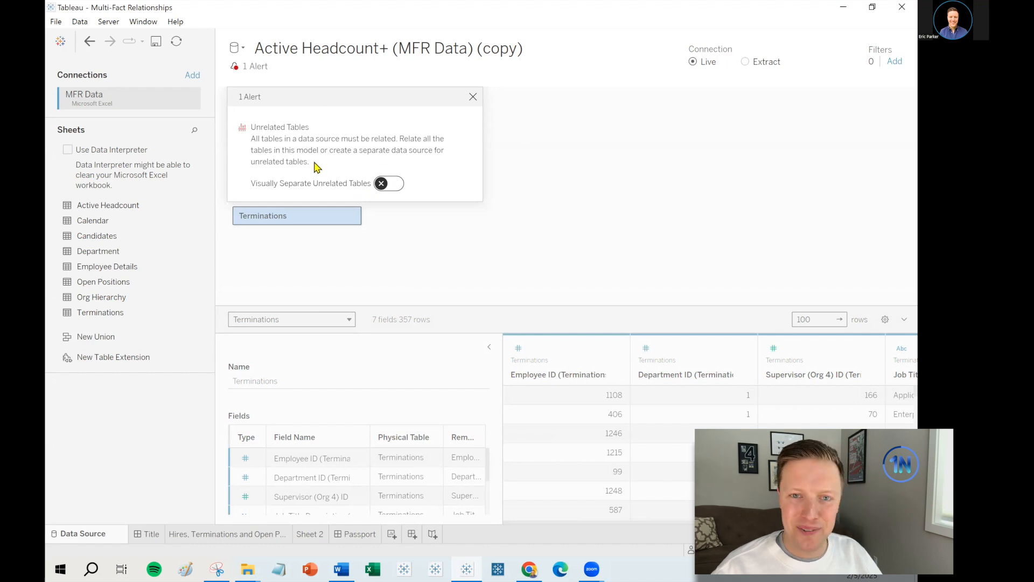
click(472, 97)
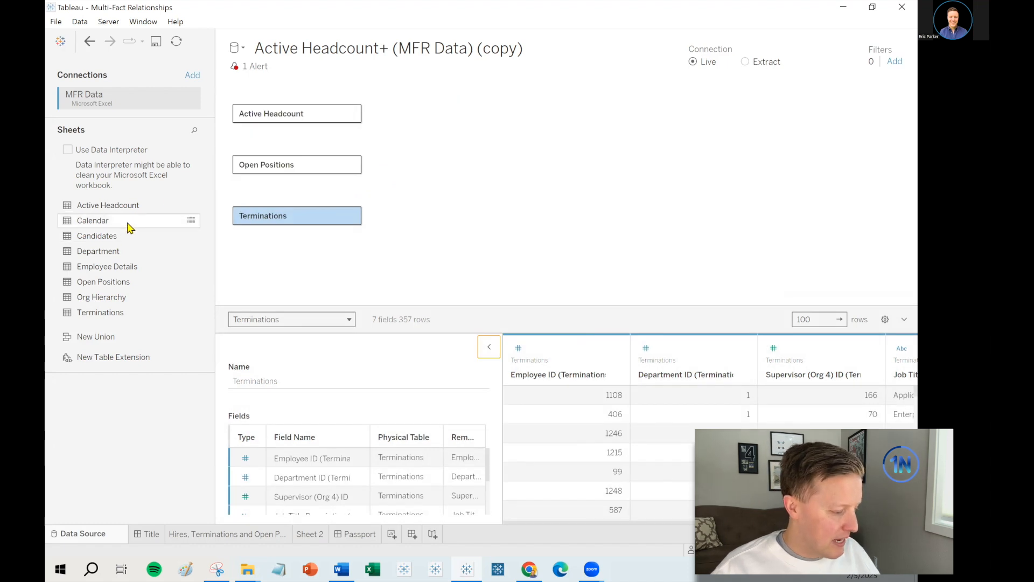
Step: Add the Department table to the model, related to Active Headcount on Department ID, and enlarge the relationship details area
drag(100, 253, 424, 115)
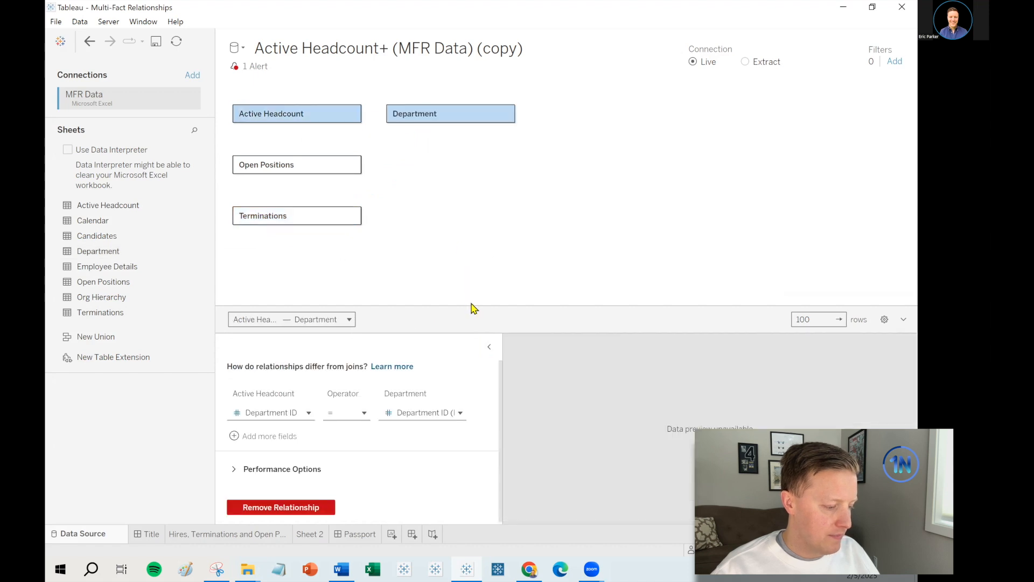
mouse_move(470, 308)
mouse_down()
mouse_move(469, 267)
mouse_move(468, 292)
mouse_up()
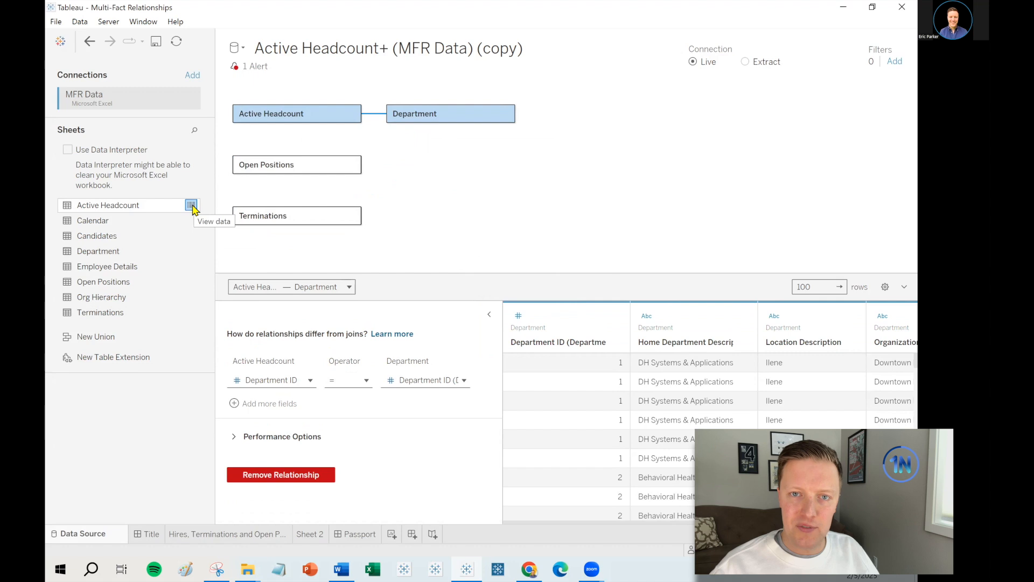
Step: View the Active Headcount table's data in an enlarged window to examine its fields, including Department ID, and close it
click(191, 206)
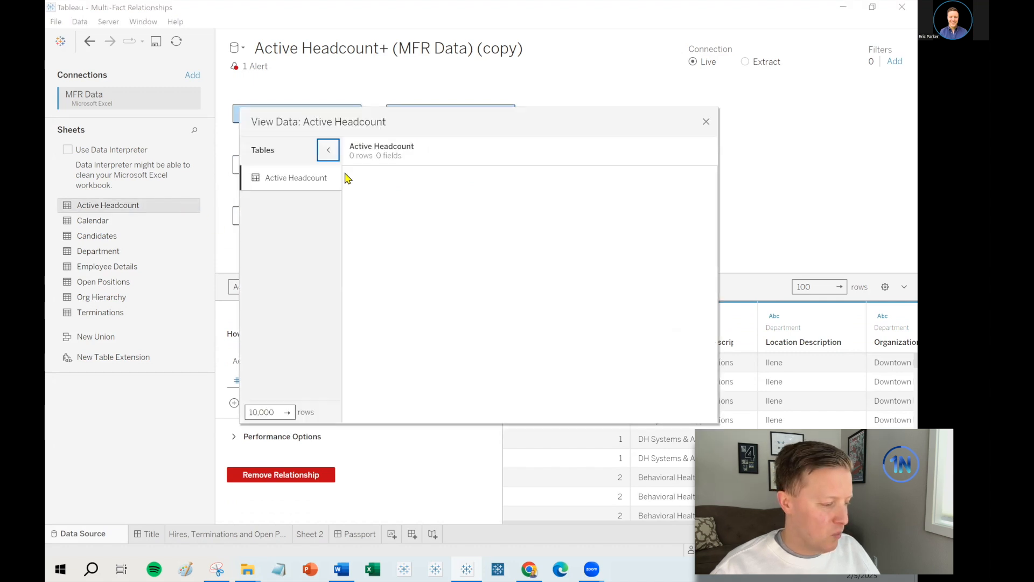
drag(421, 120, 307, 91)
drag(605, 397, 895, 405)
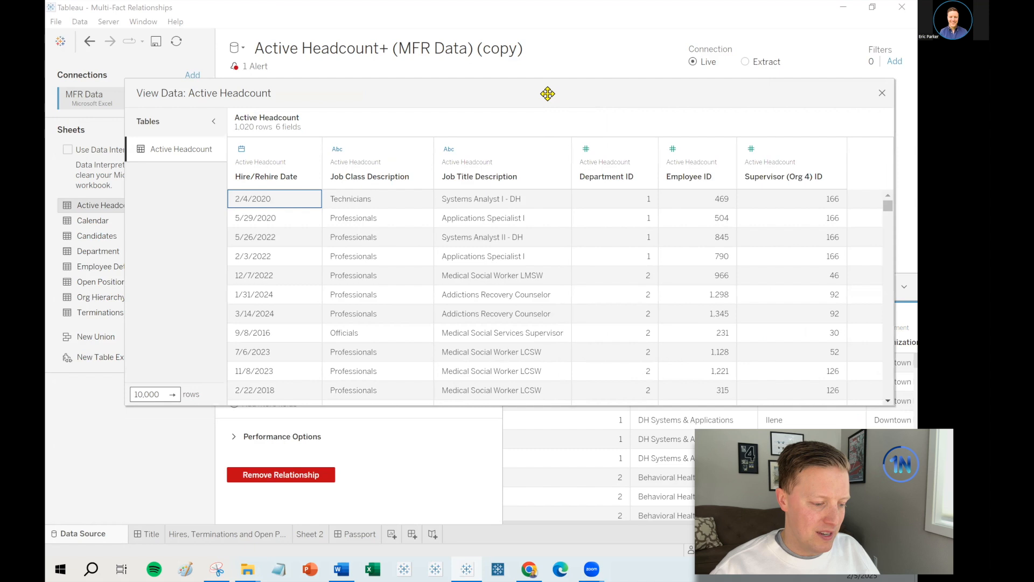
drag(548, 94, 476, 84)
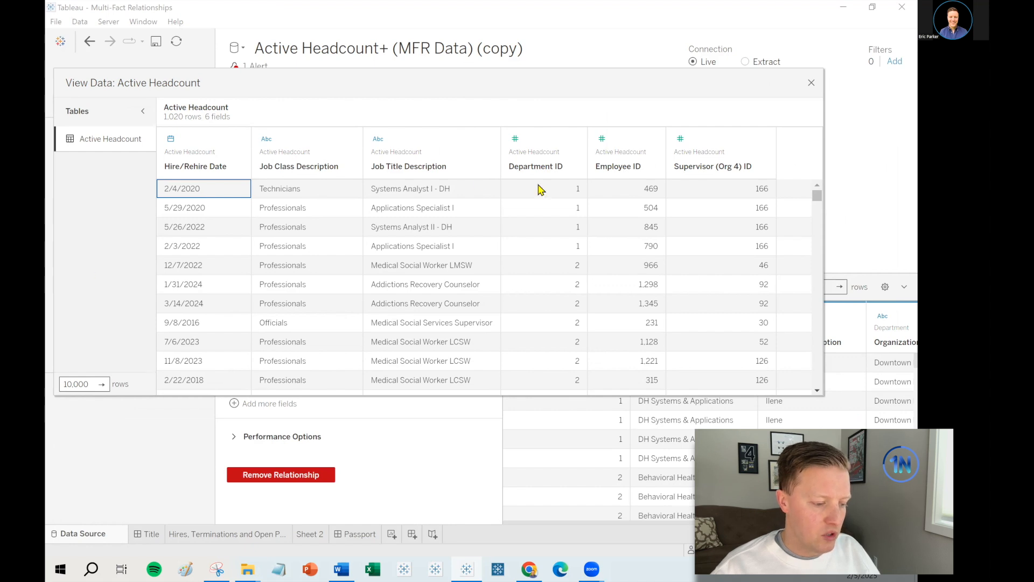
click(812, 83)
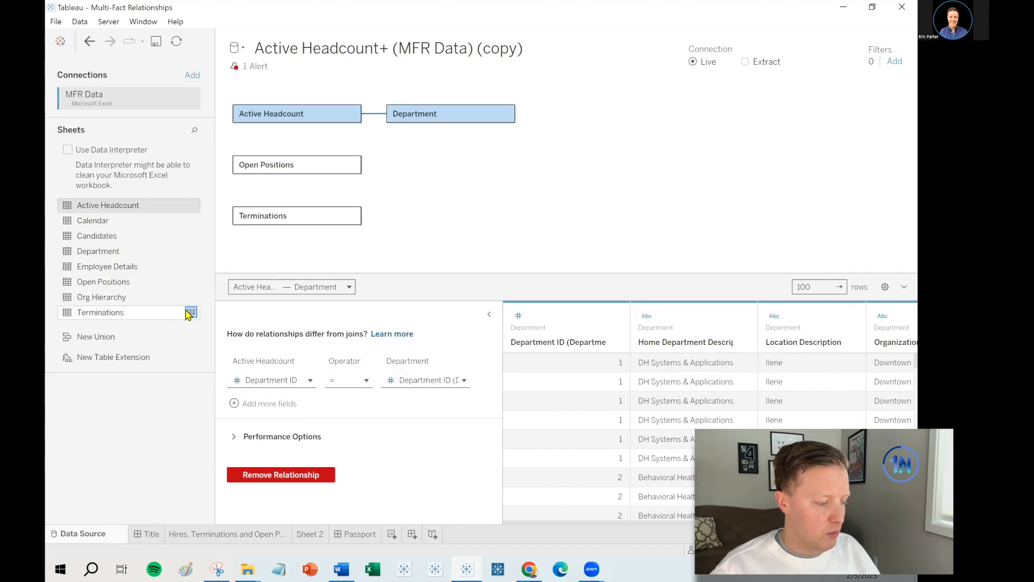
Step: View the Terminations table's data in an enlarged window to examine its date and ID columns, and close it
click(190, 312)
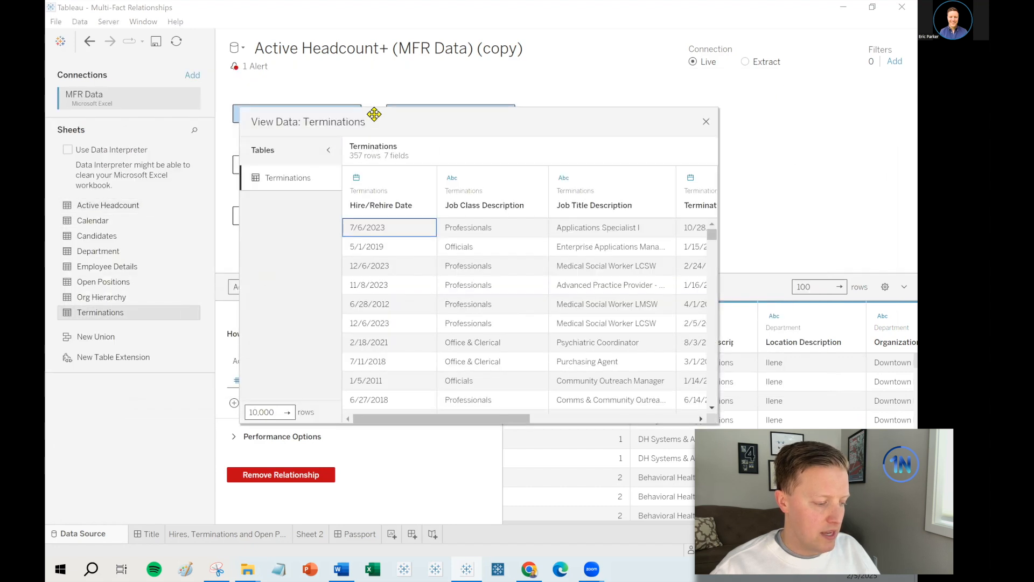
drag(374, 114, 206, 17)
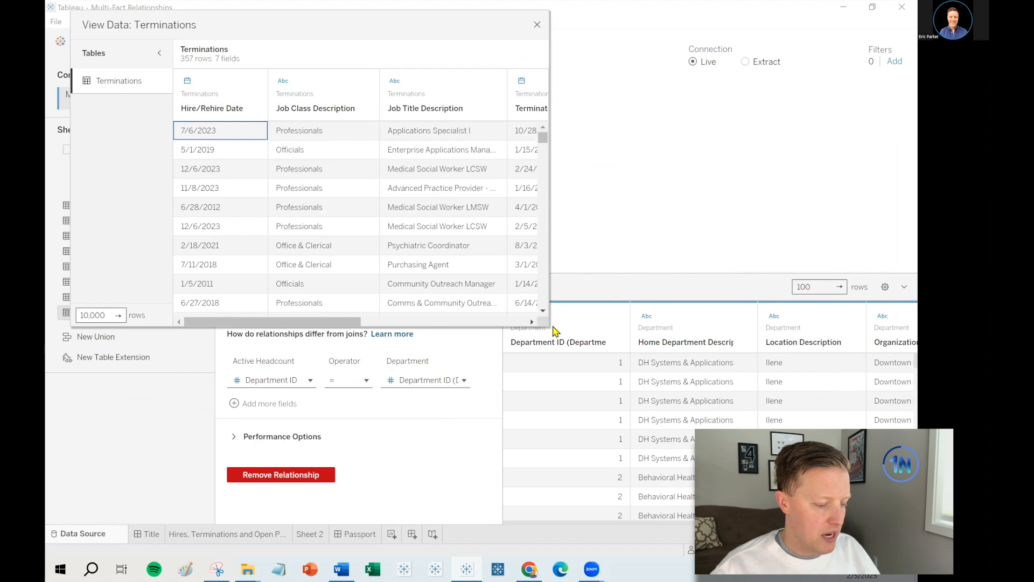
drag(550, 324, 798, 396)
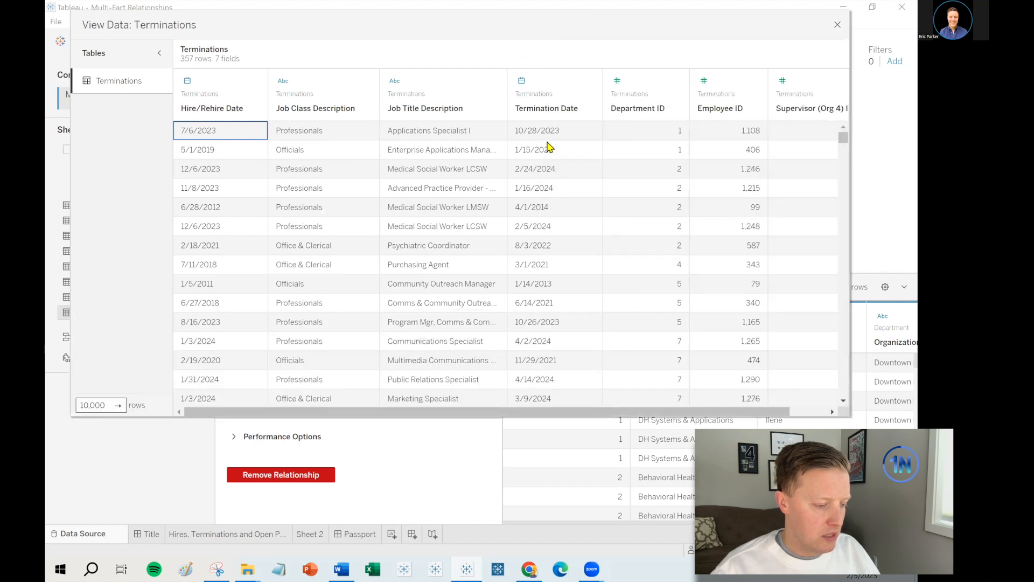
drag(715, 414, 605, 415)
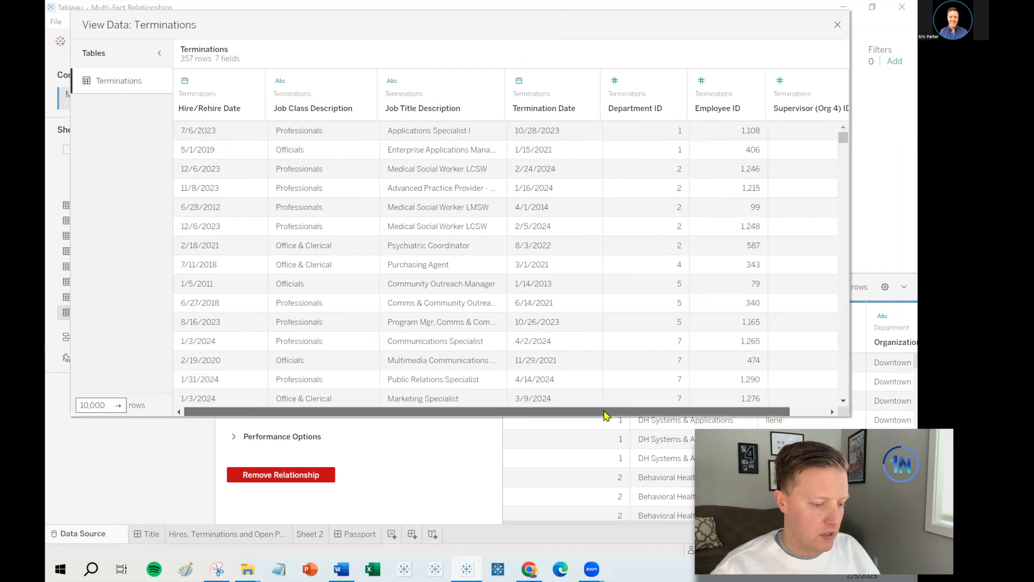
click(839, 24)
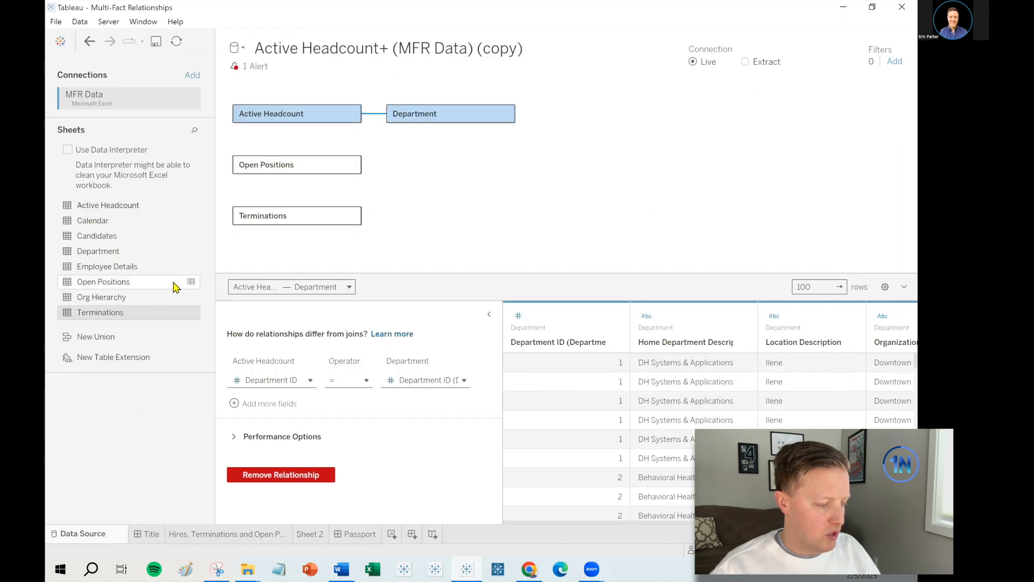
Step: View the Open Positions table's data in an enlarged window to examine its Department ID and JobReqNumber columns, and close it
click(191, 281)
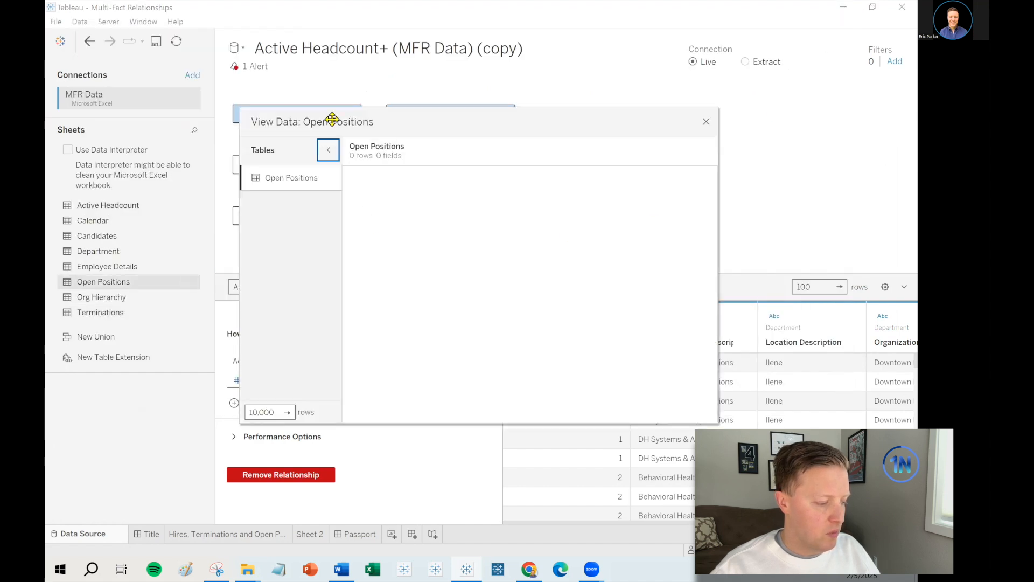
drag(367, 114, 224, 44)
drag(575, 355, 819, 478)
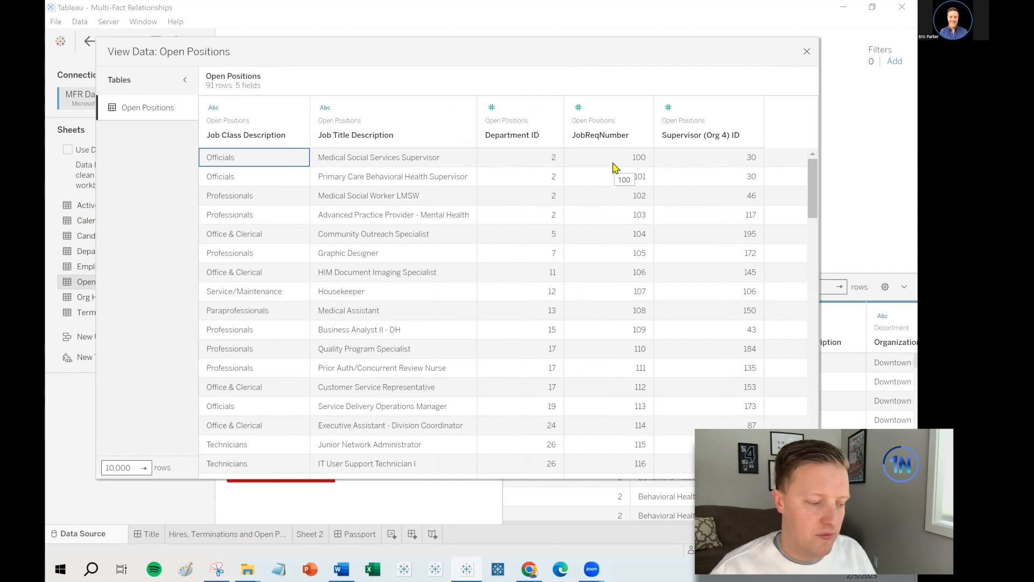
click(808, 52)
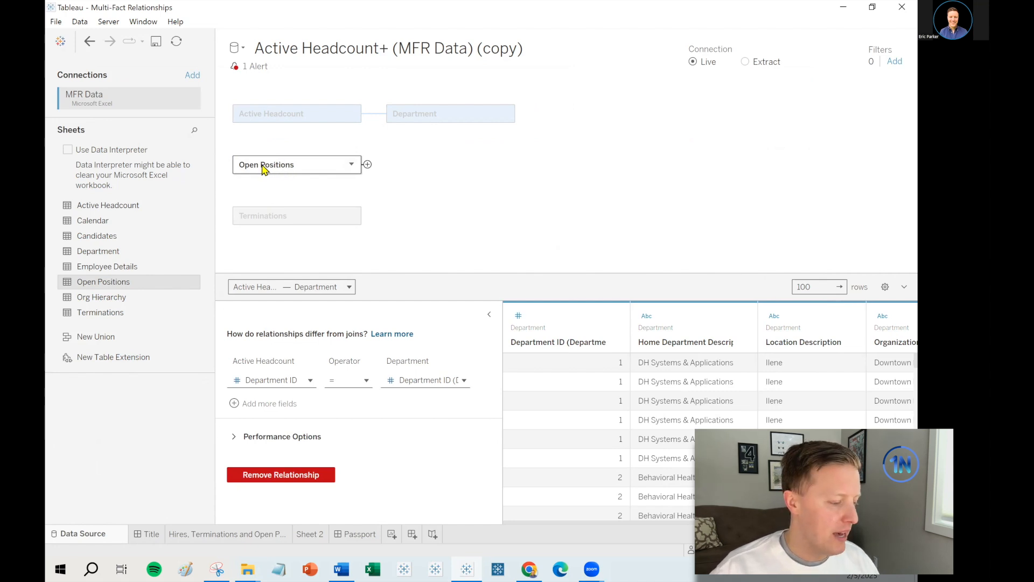
mouse_move(258, 170)
mouse_down()
mouse_move(421, 135)
mouse_move(444, 112)
mouse_move(439, 136)
mouse_move(368, 162)
mouse_move(419, 118)
mouse_move(338, 173)
mouse_move(488, 122)
mouse_move(318, 175)
mouse_move(251, 174)
mouse_move(293, 174)
mouse_move(253, 154)
mouse_up()
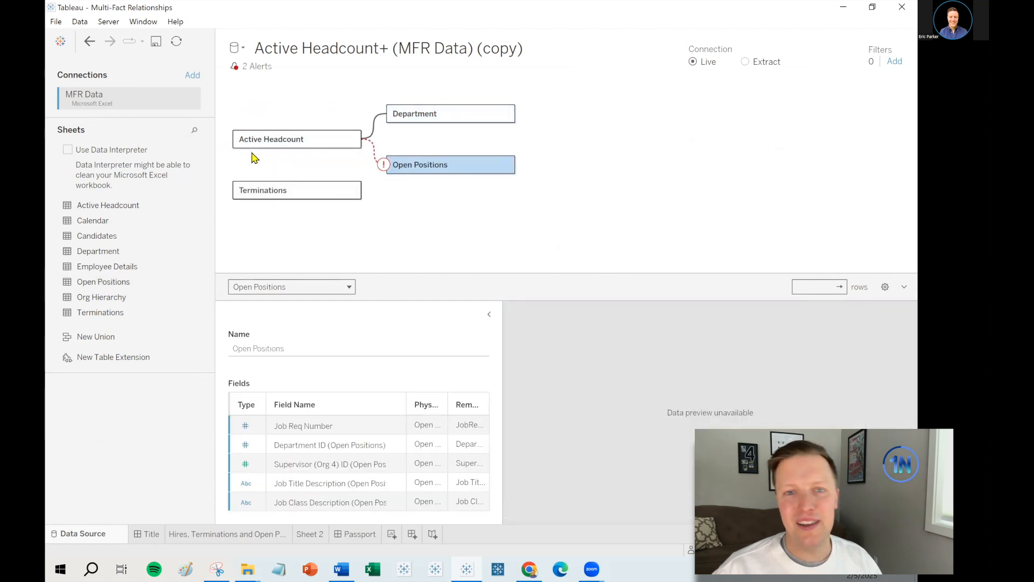
click(90, 42)
click(90, 42)
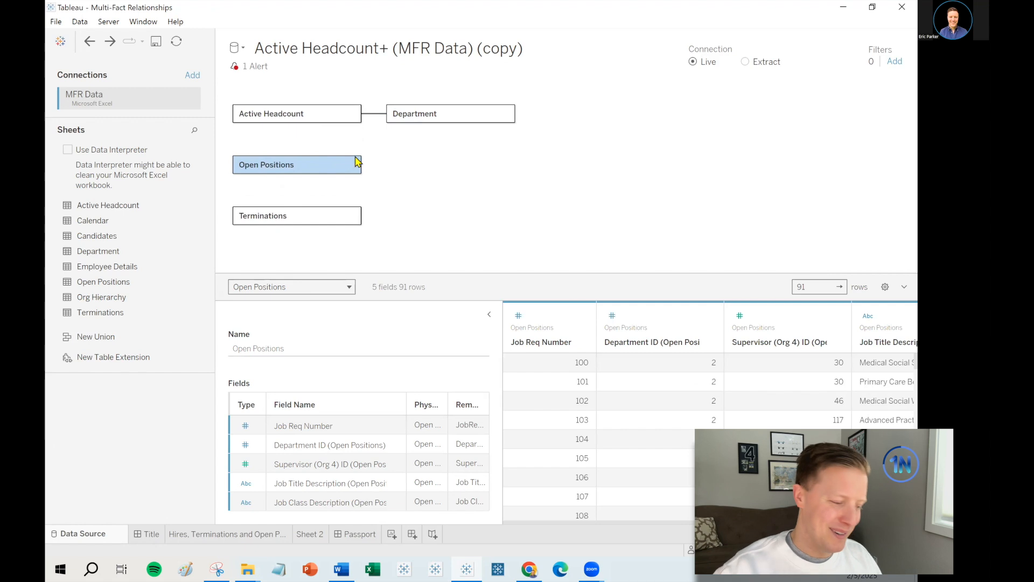
Step: Relate the Open Positions and Terminations base tables to the existing Department table on Department ID
mouse_move(369, 168)
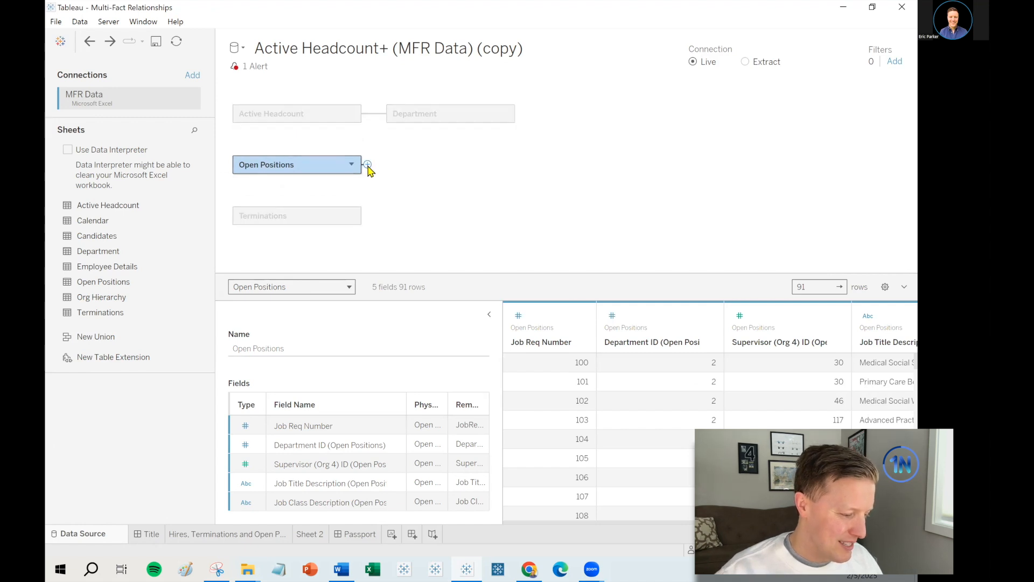
drag(368, 165, 400, 115)
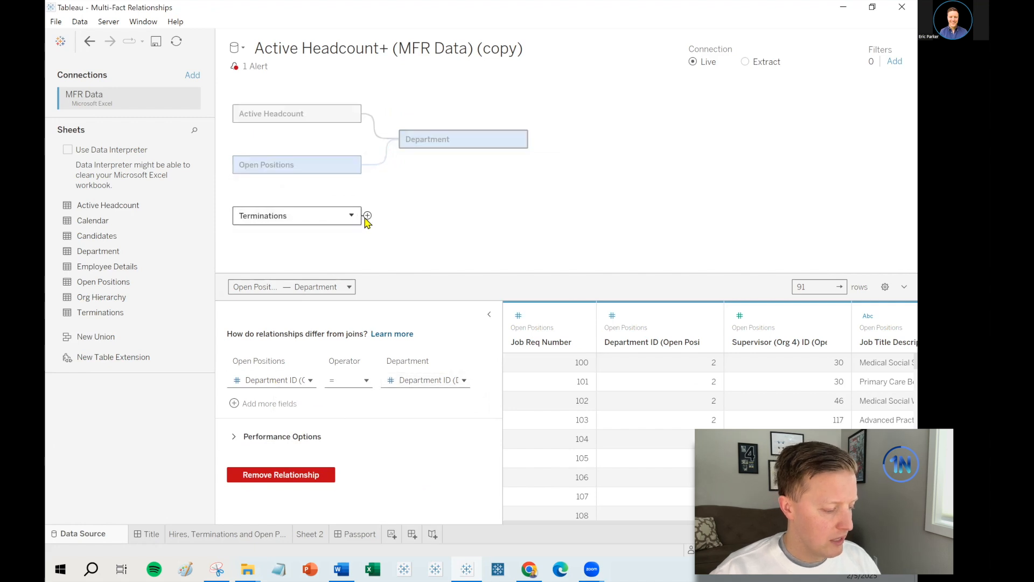
drag(368, 220, 406, 139)
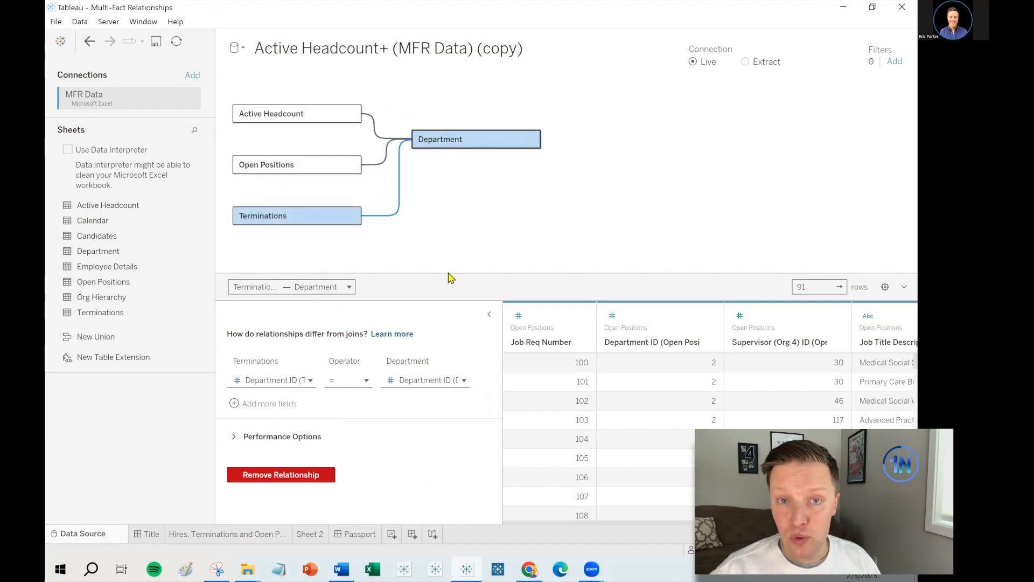
Step: Set the Terminations–Department relationship's performance options to many-to-one cardinality, with all records matching on the Terminations side
drag(453, 273, 474, 219)
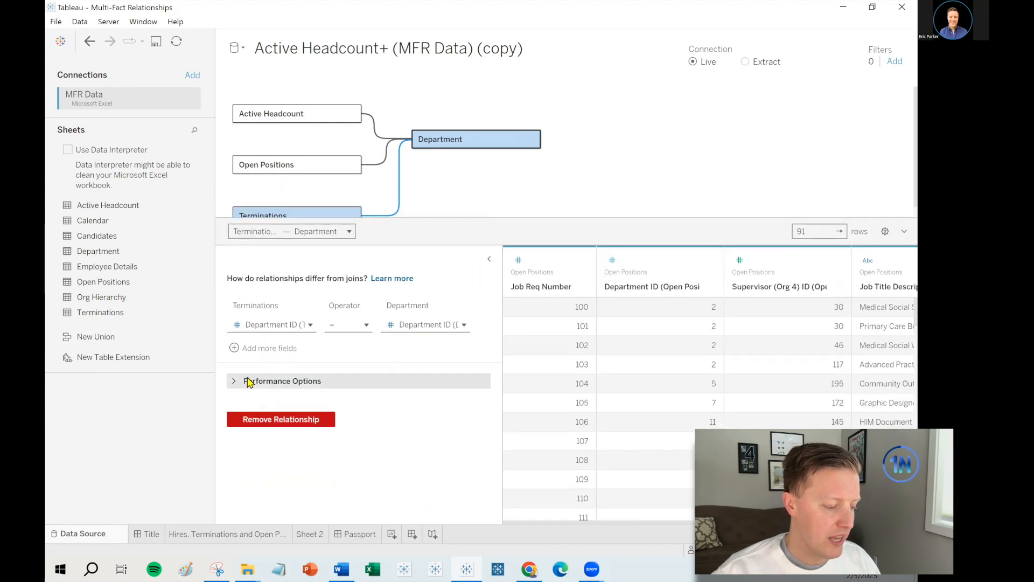
click(239, 382)
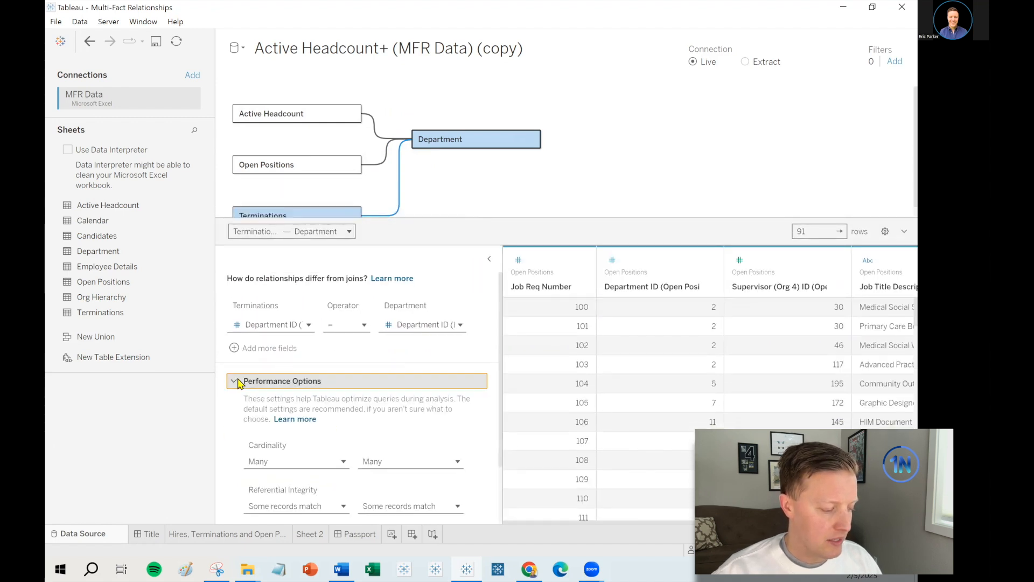
drag(410, 218, 396, 142)
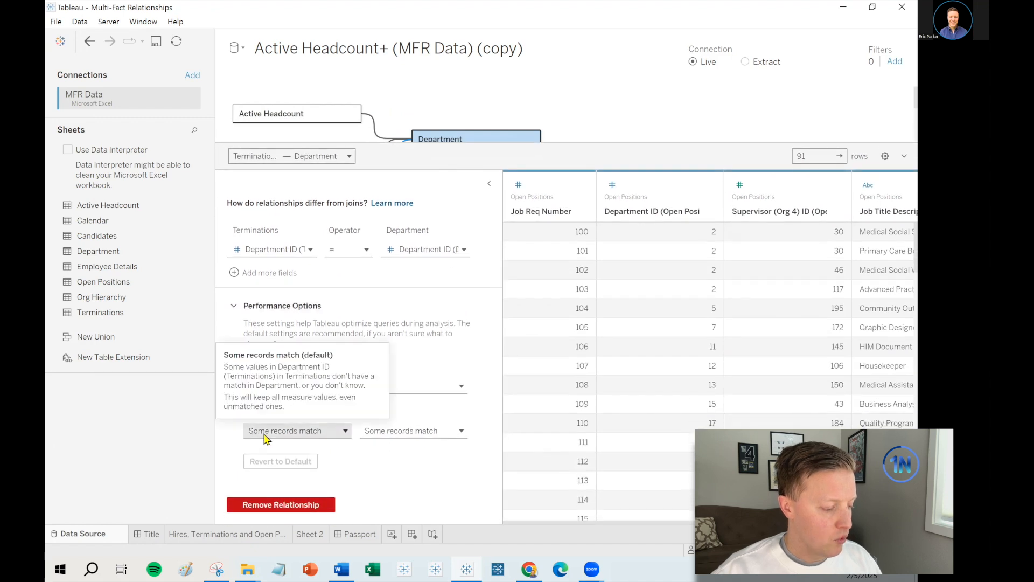
click(265, 434)
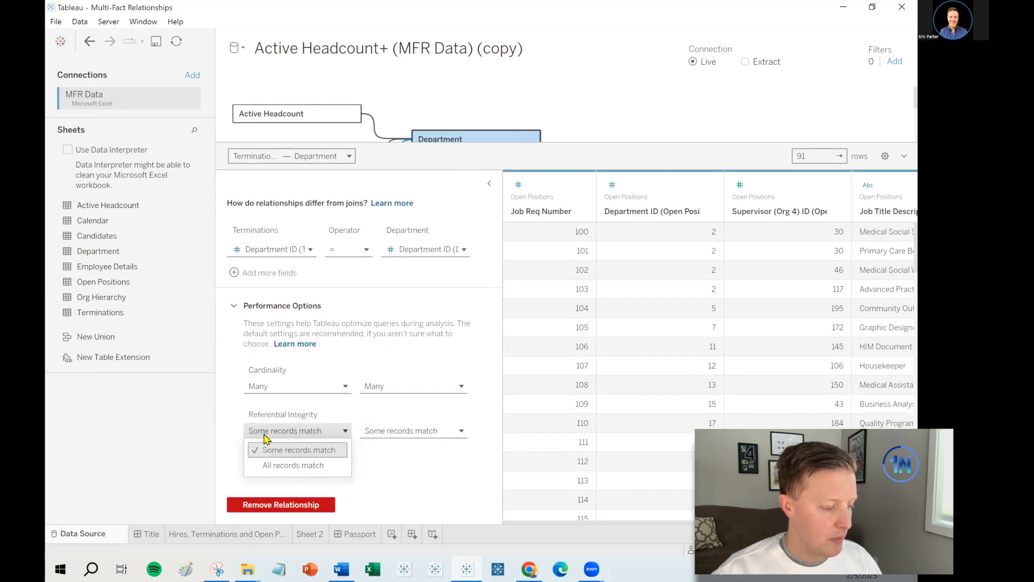
click(269, 465)
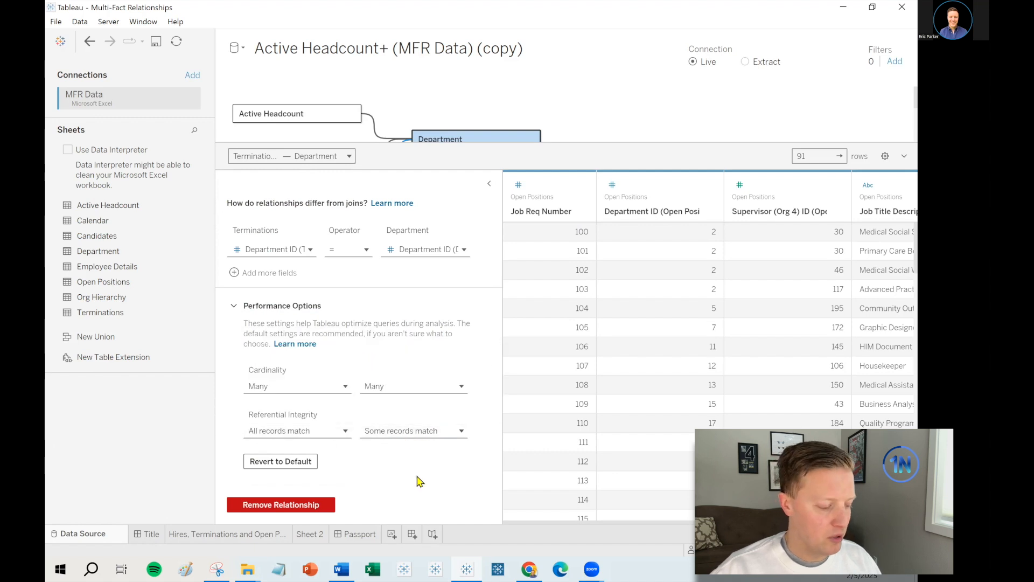
click(297, 387)
click(293, 388)
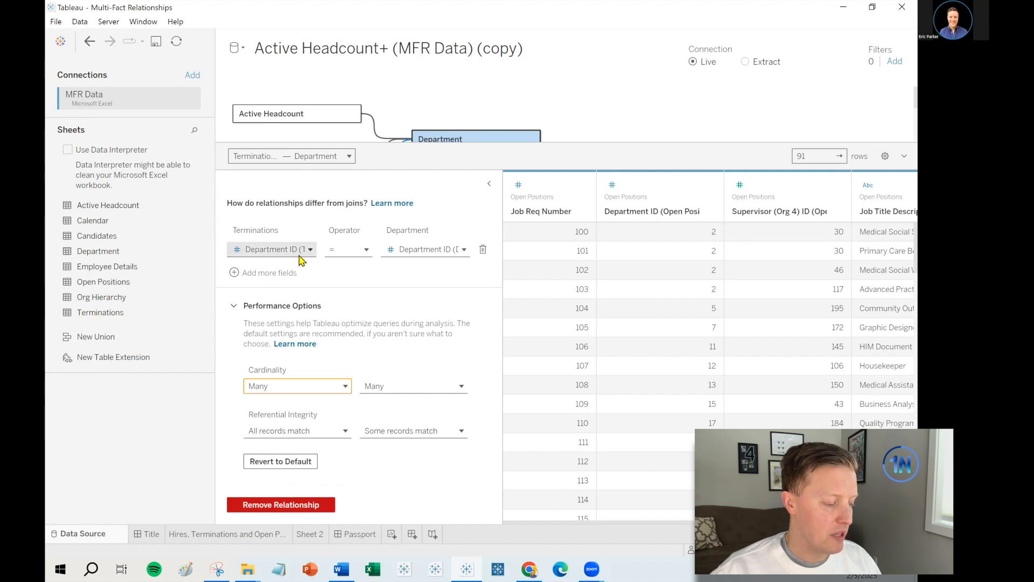
click(399, 396)
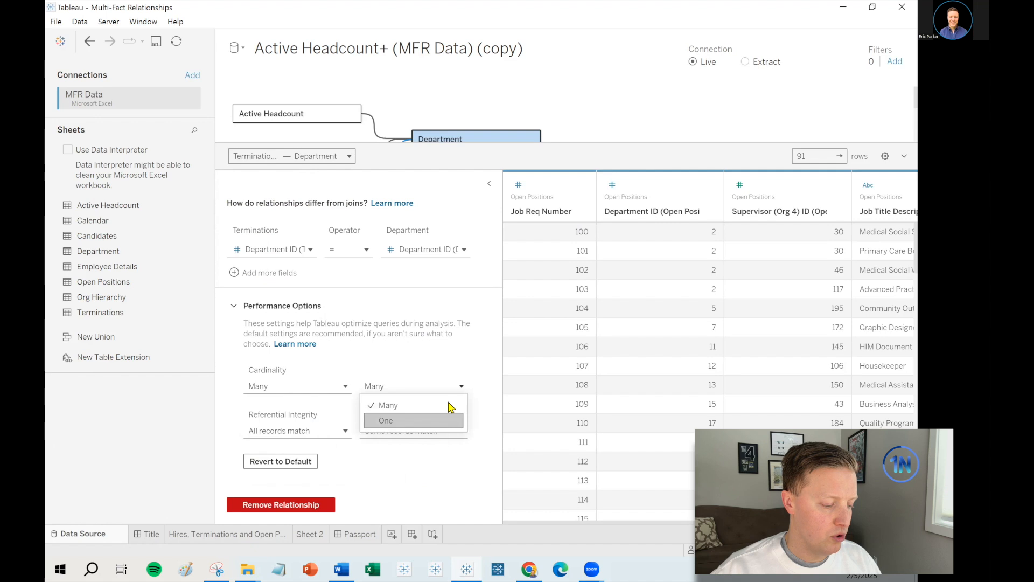
click(425, 421)
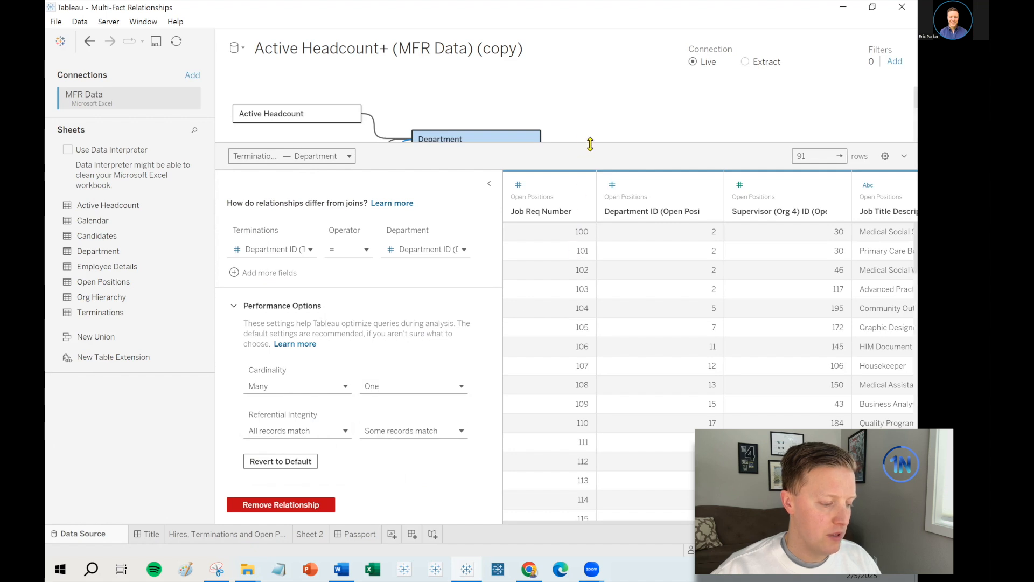
drag(591, 144, 539, 368)
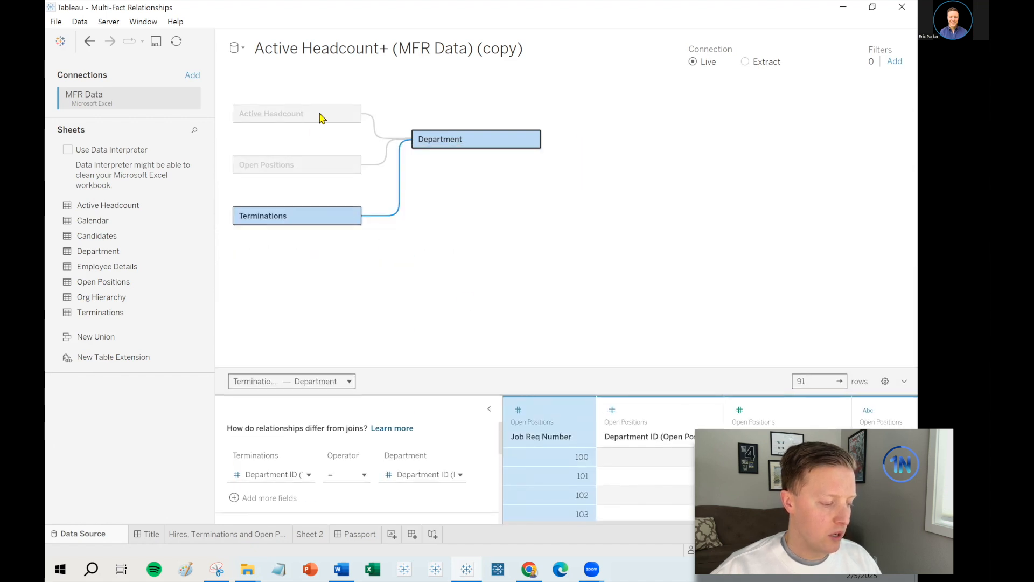
drag(427, 369, 480, 181)
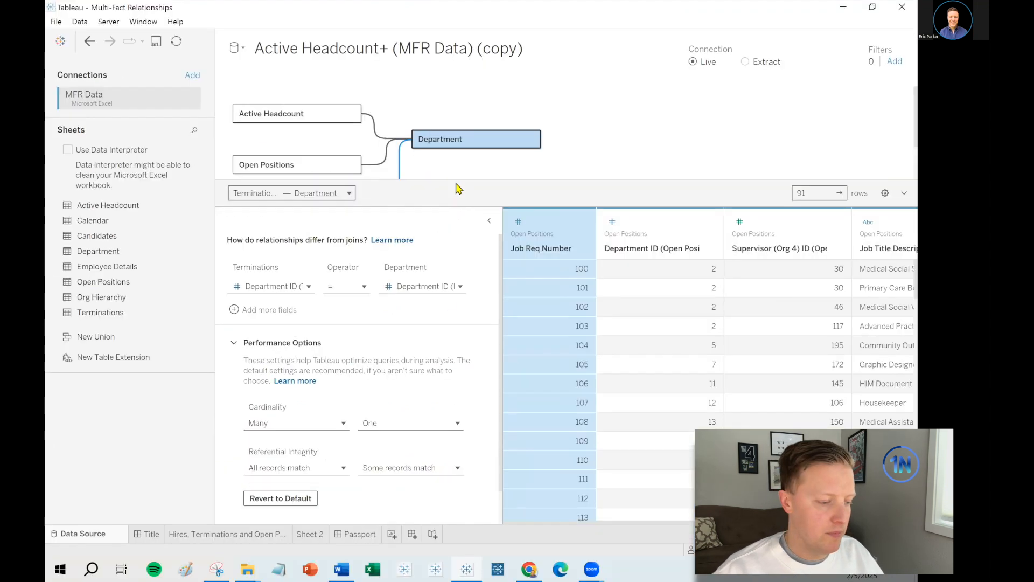
drag(455, 185, 459, 304)
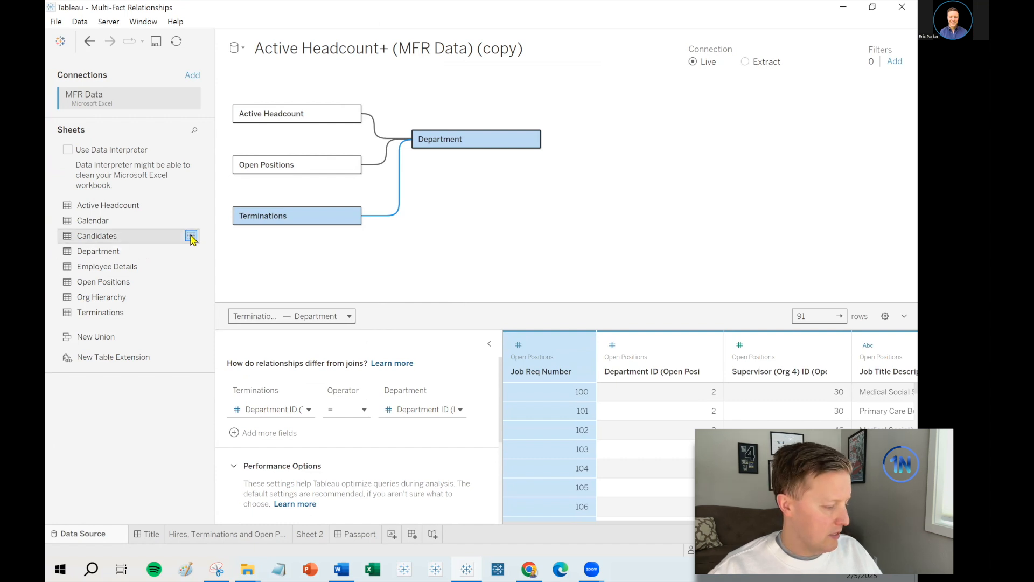
Step: View the Candidates table's data in an enlarged window to examine its fields, including JobReqNumber, and close it
click(191, 252)
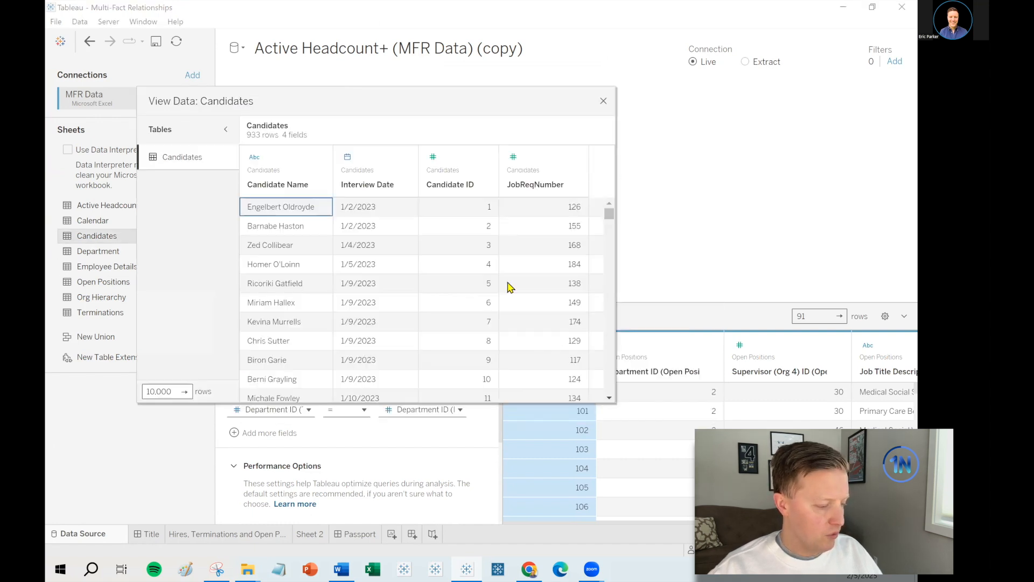
drag(611, 399, 827, 484)
drag(582, 92, 596, 74)
click(310, 196)
key(ctrl)
key(ctrl)
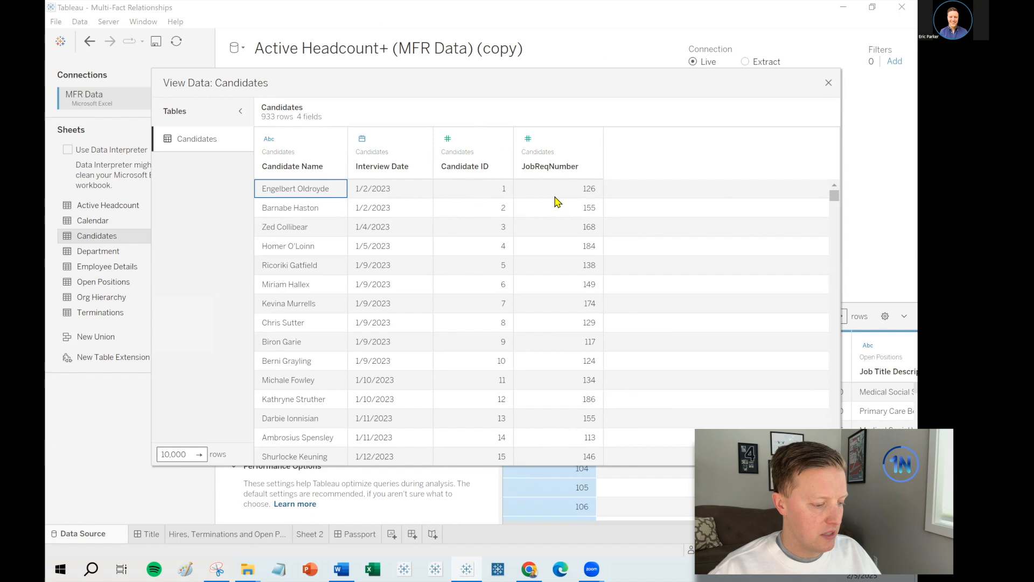
click(829, 84)
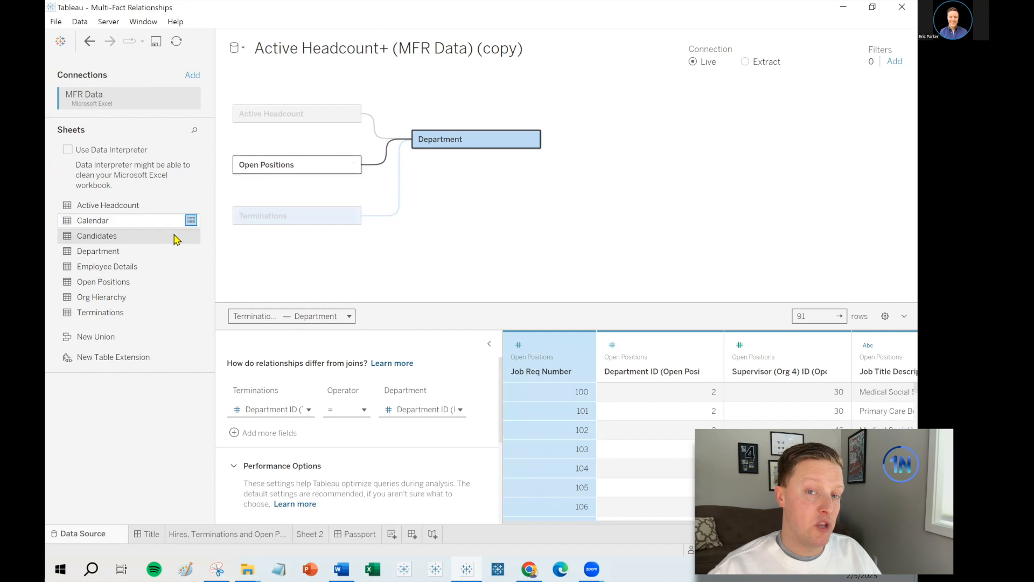
Step: Add the Candidates table to the model, related to Open Positions on Job Req Number
drag(115, 235, 420, 184)
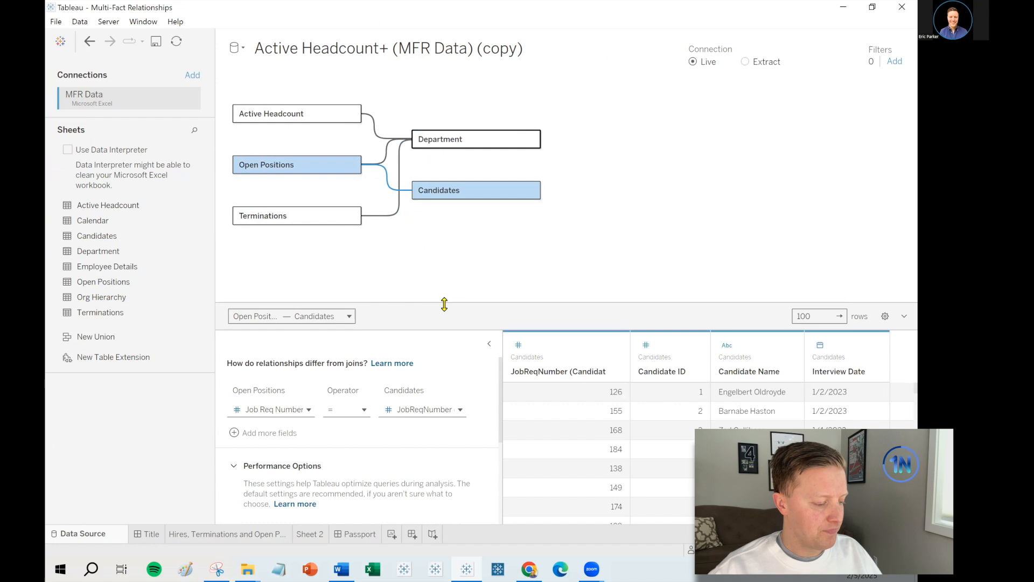
drag(446, 304, 446, 286)
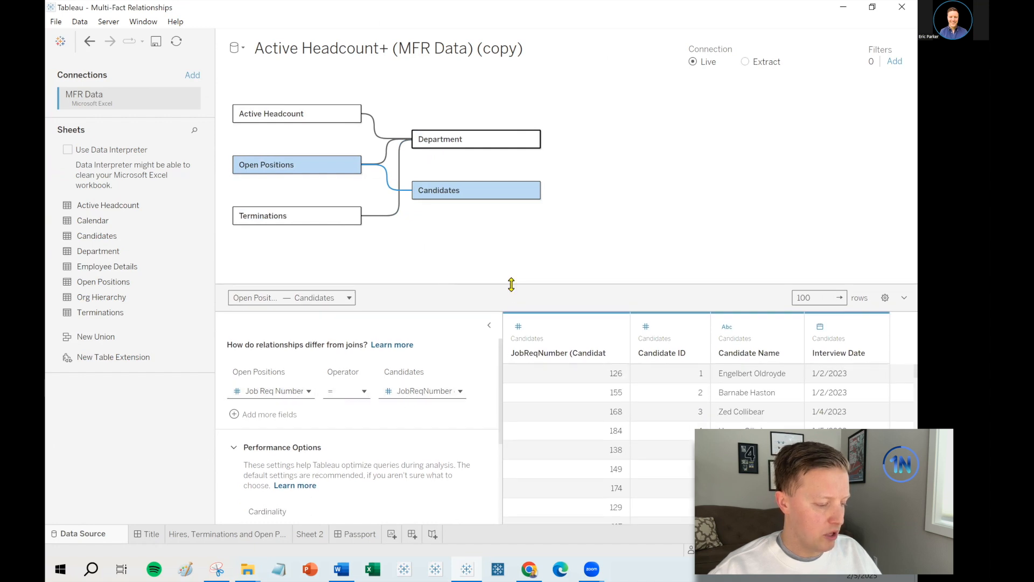
drag(511, 285, 506, 331)
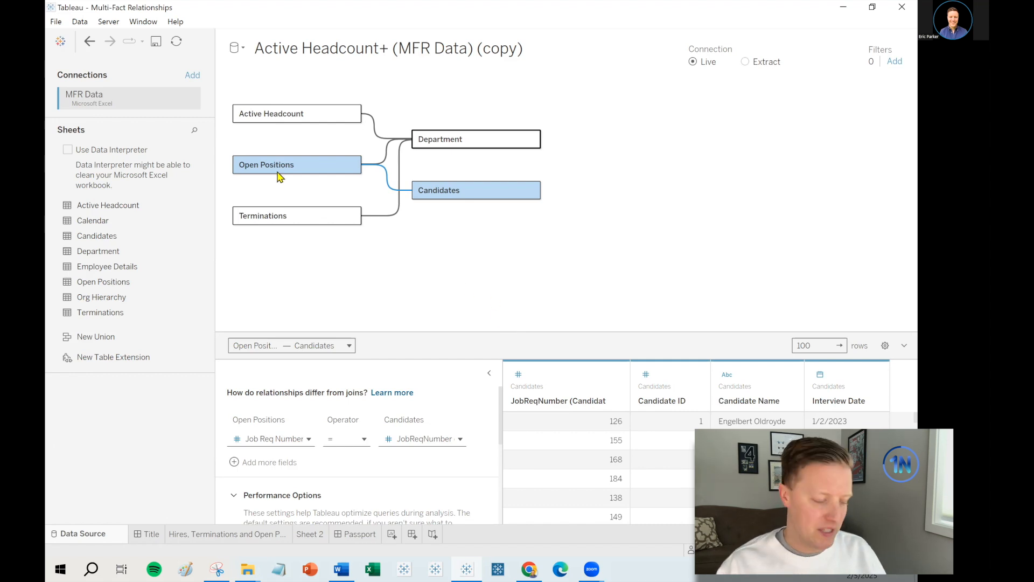
key(ctrl+2)
drag(229, 99, 350, 232)
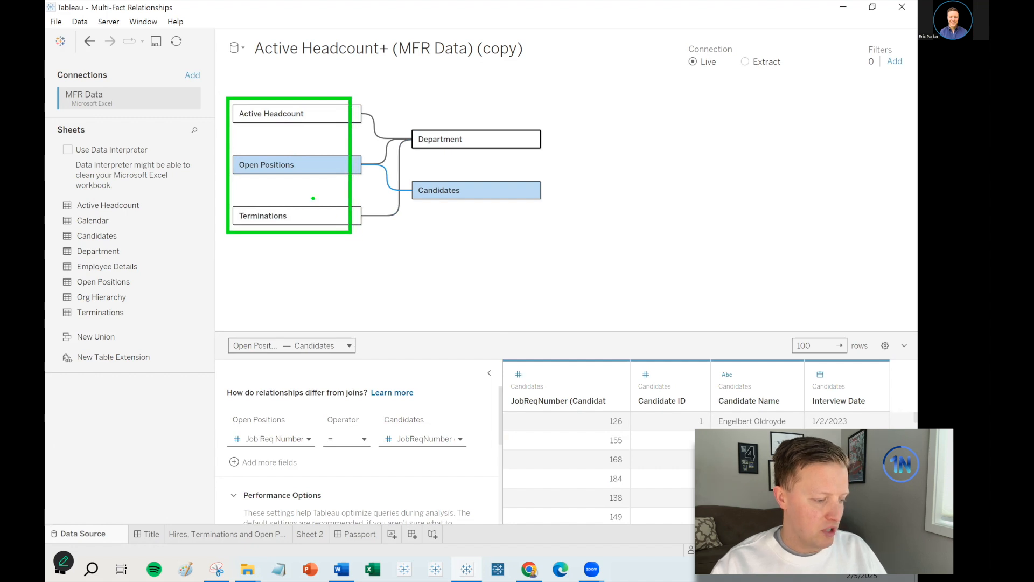
drag(404, 124, 483, 152)
mouse_move(408, 179)
mouse_down()
mouse_move(471, 203)
mouse_move(406, 179)
mouse_up()
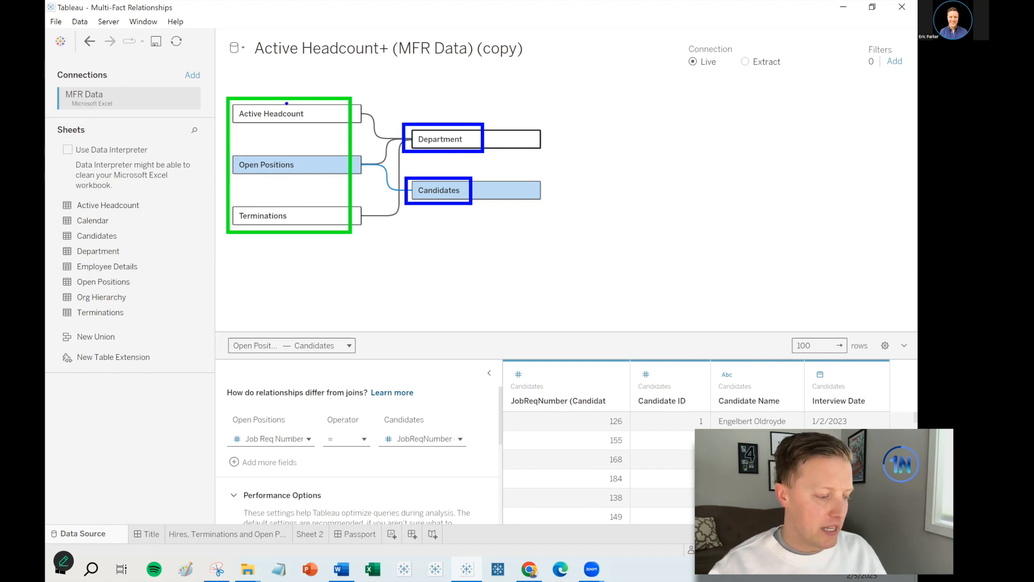
drag(317, 114, 346, 69)
drag(316, 163, 343, 108)
drag(312, 213, 340, 186)
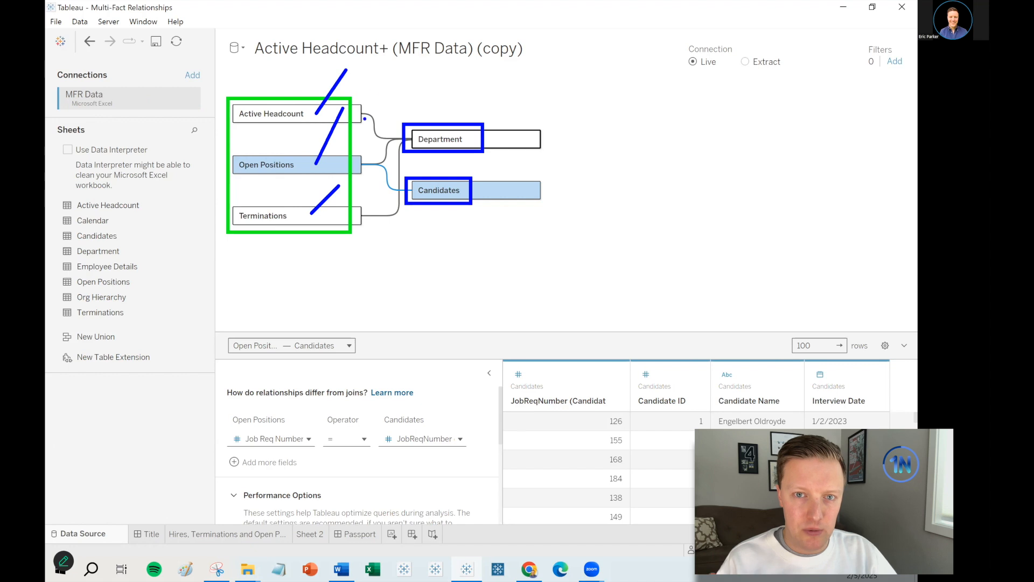
key(Escape)
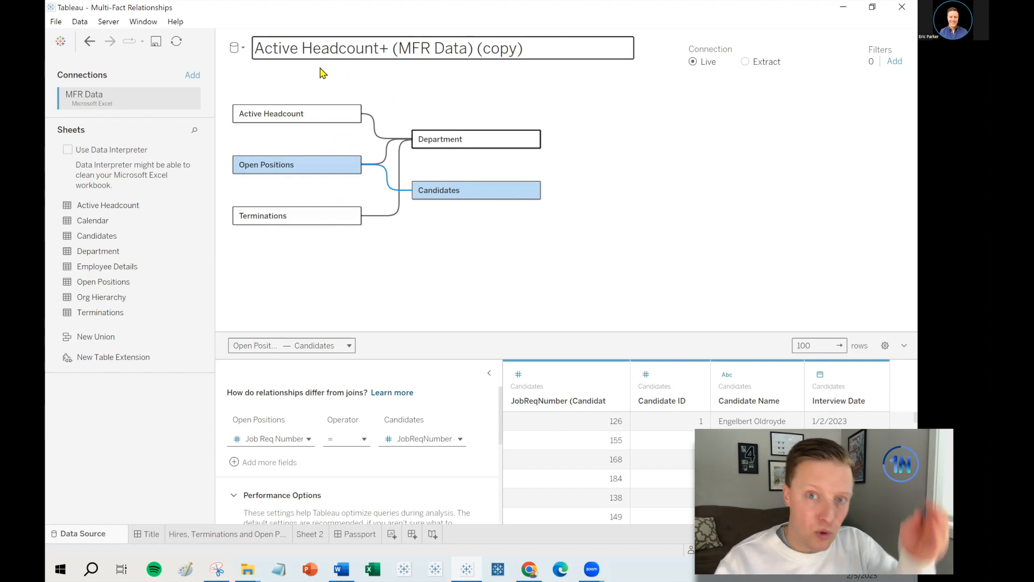
Step: View the Calendar table's data to examine its Date column, and close it
click(191, 221)
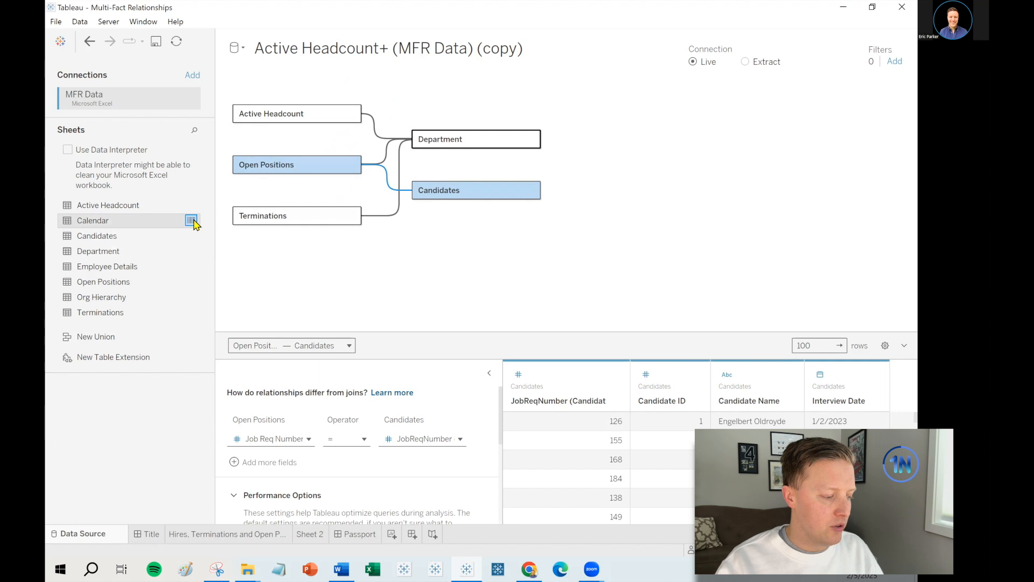
drag(371, 230, 375, 338)
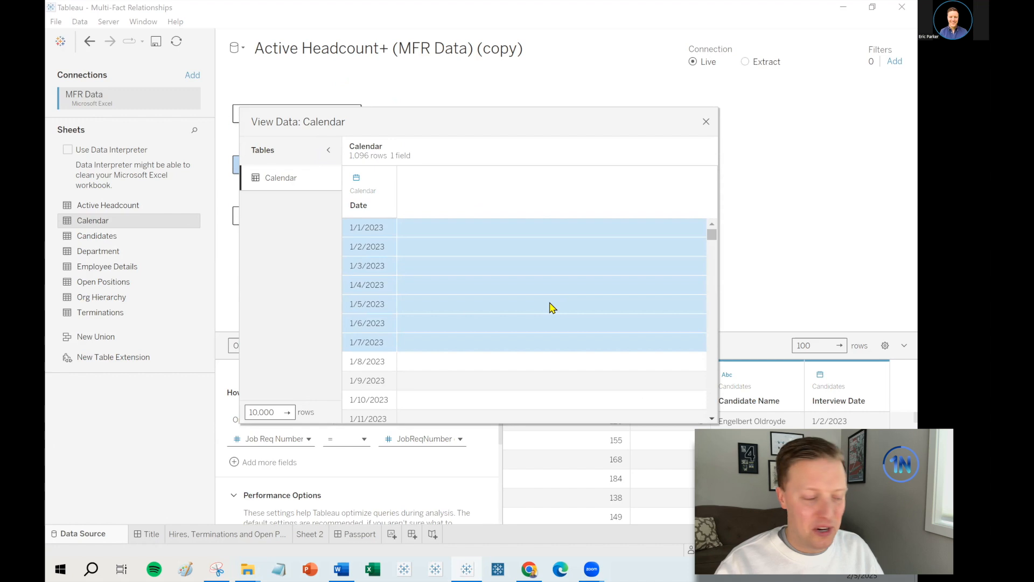
click(707, 122)
Step: Add the Calendar table to the model, related to Active Headcount with Hire/Rehire Date equal to the calendar's Date
drag(106, 225, 473, 106)
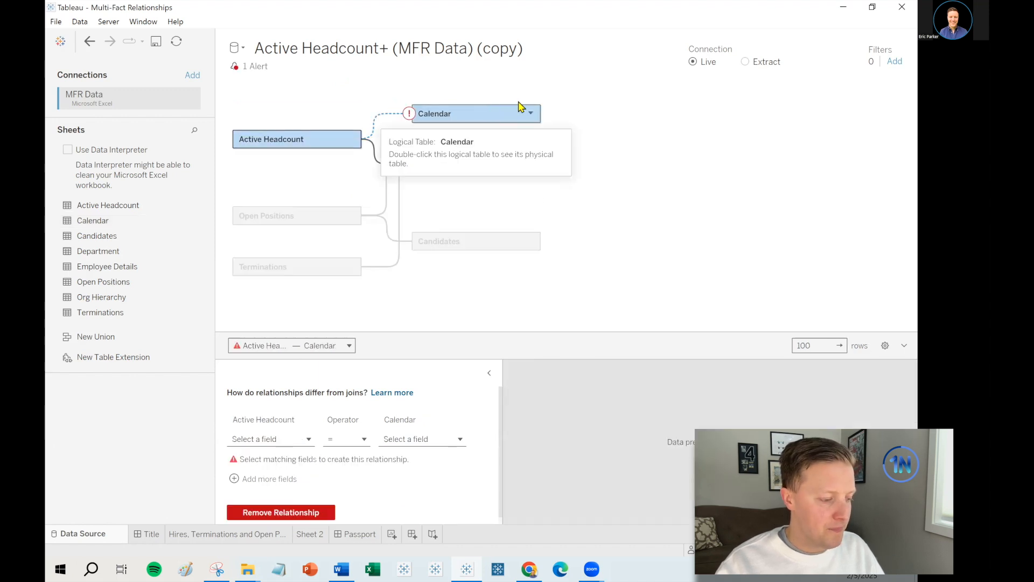
drag(404, 333, 404, 285)
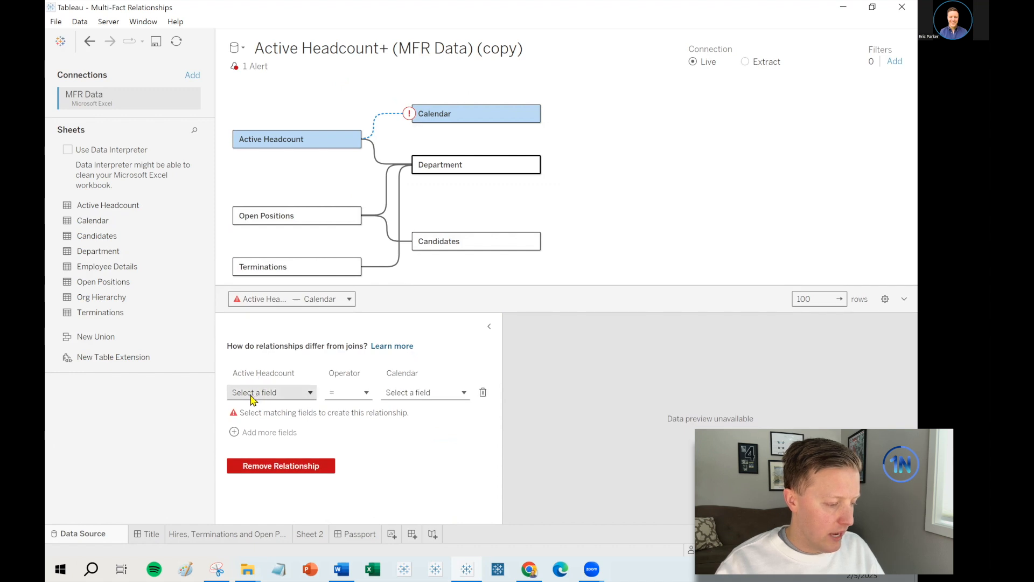
click(252, 393)
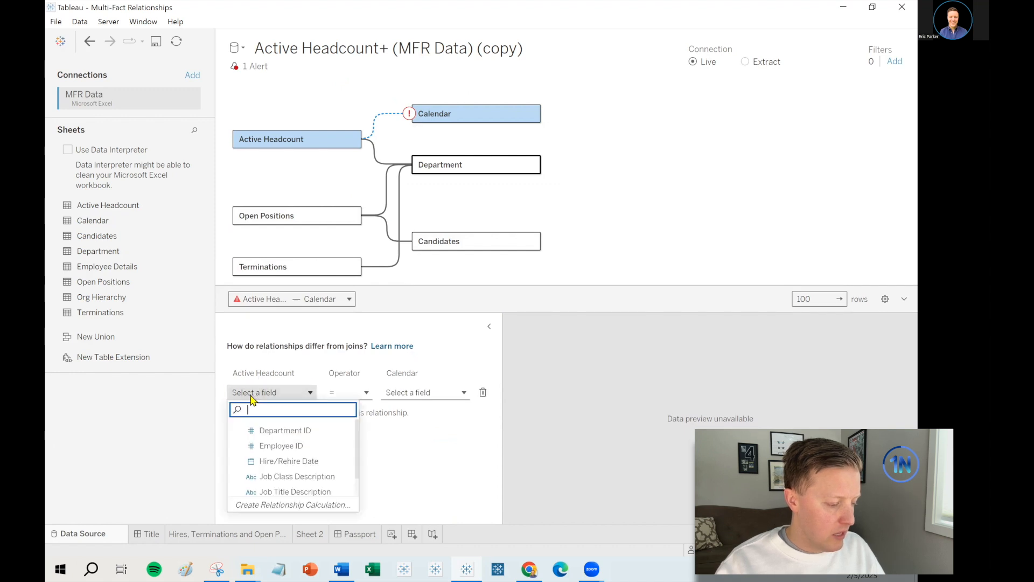
click(294, 461)
click(416, 394)
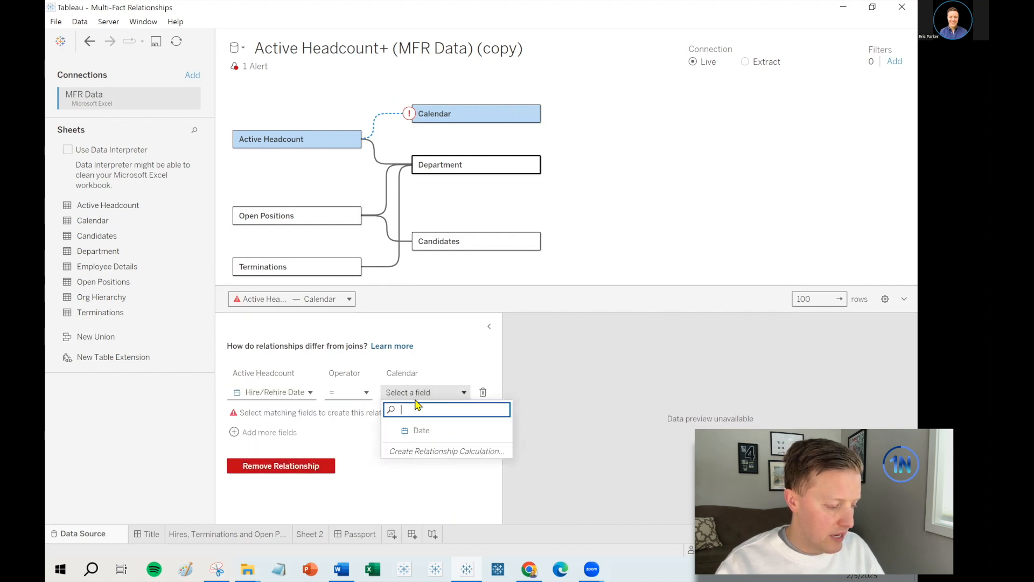
click(425, 431)
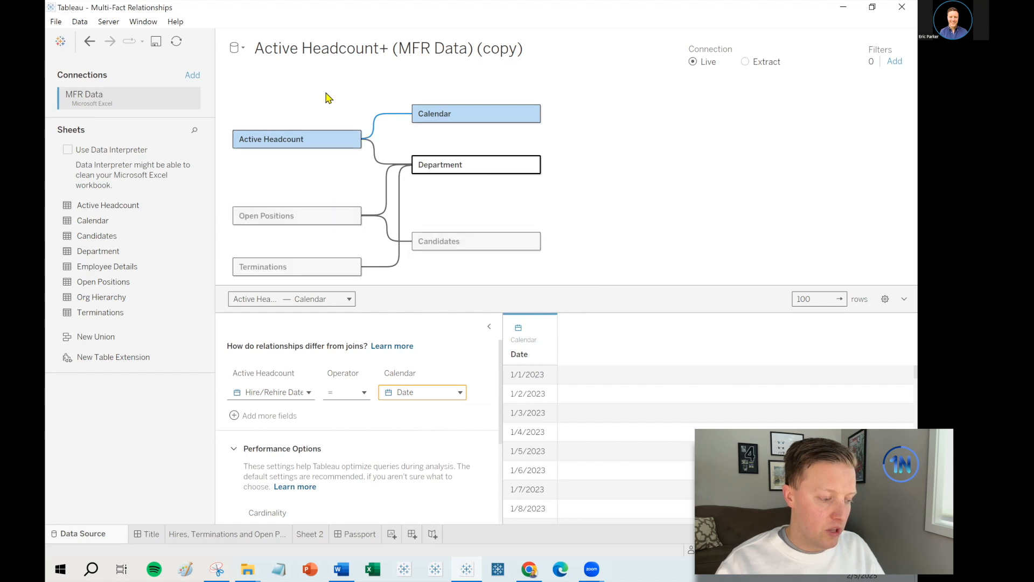
mouse_move(309, 114)
mouse_down()
mouse_move(205, 119)
mouse_move(288, 113)
mouse_up()
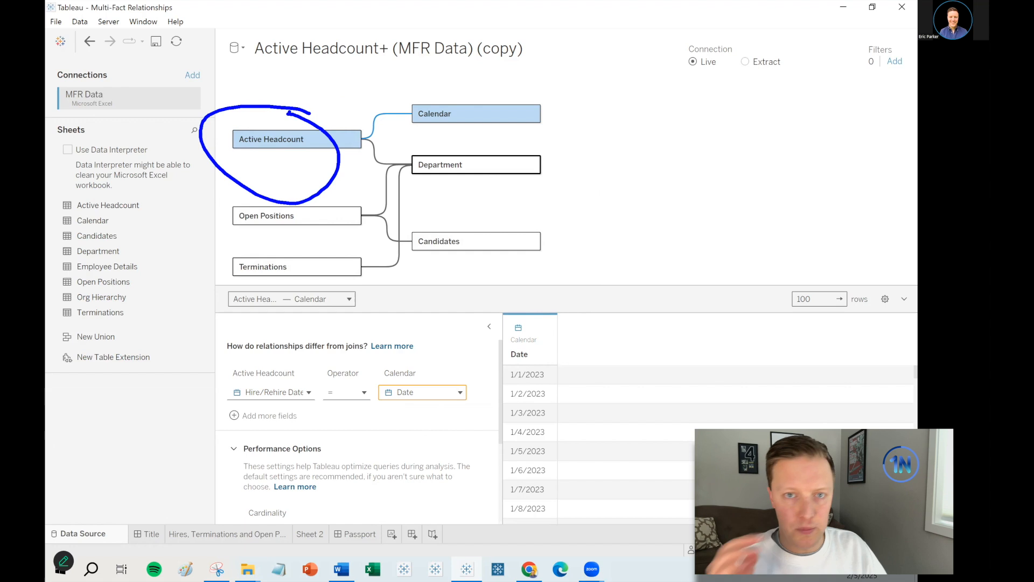
key(Escape)
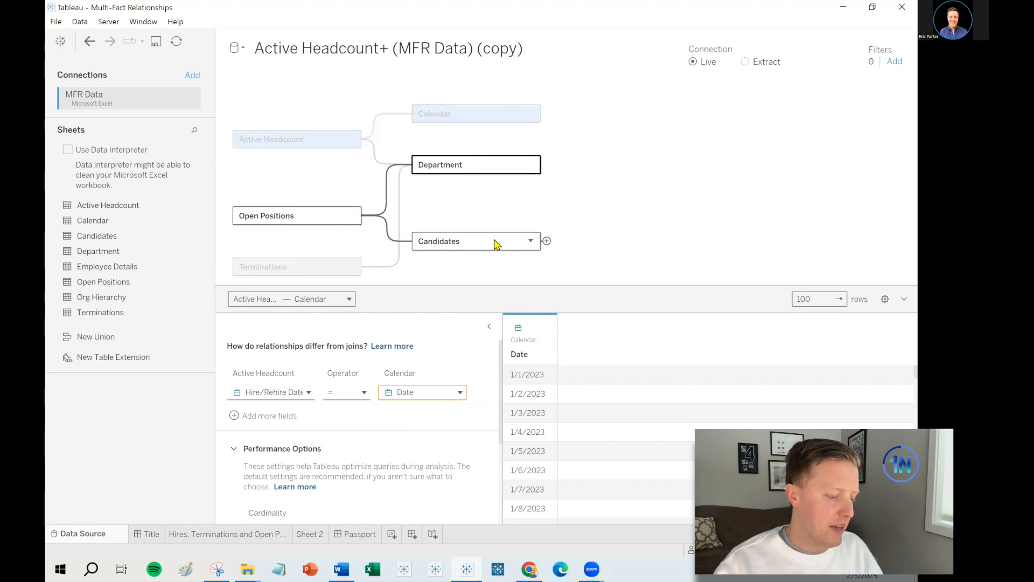
Step: Relate the Candidates table to the existing Calendar table, matching Interview Date with Date
drag(547, 241, 438, 138)
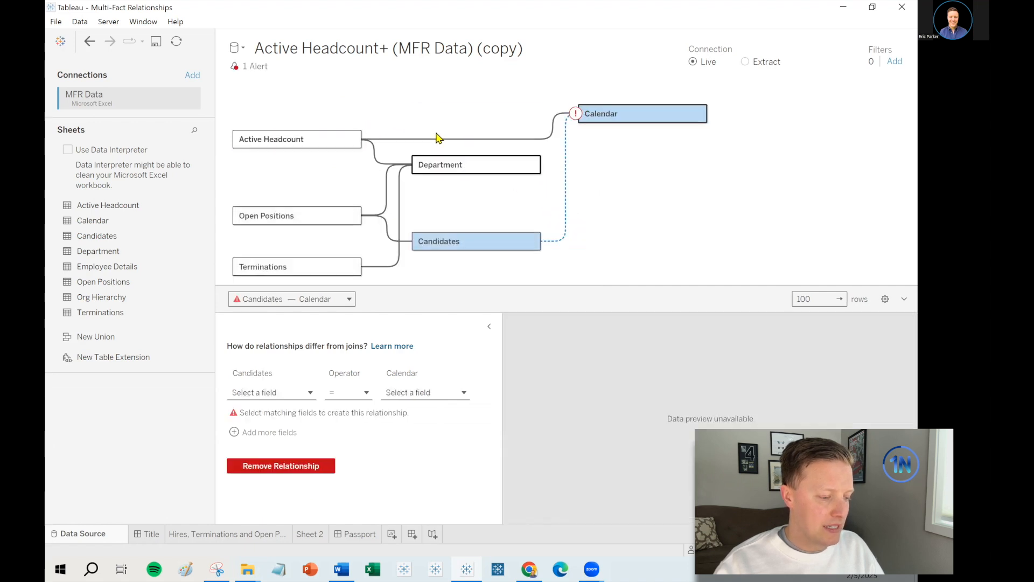
click(276, 393)
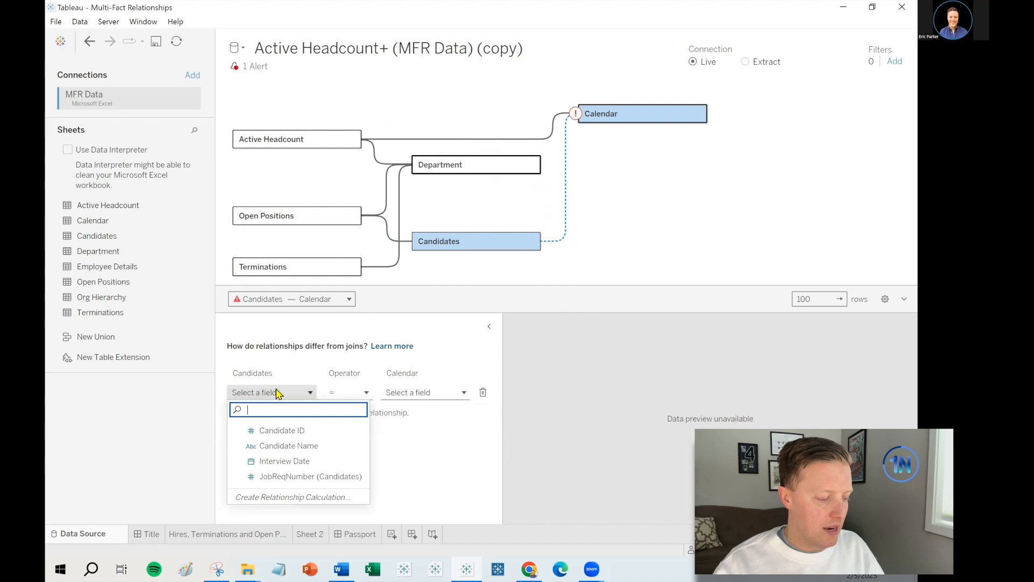
click(284, 461)
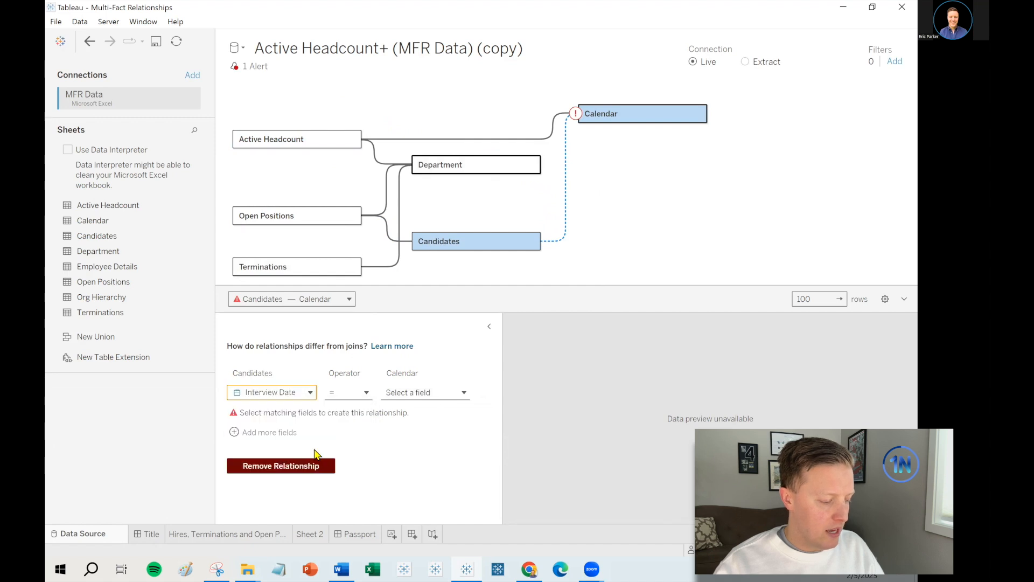
click(410, 392)
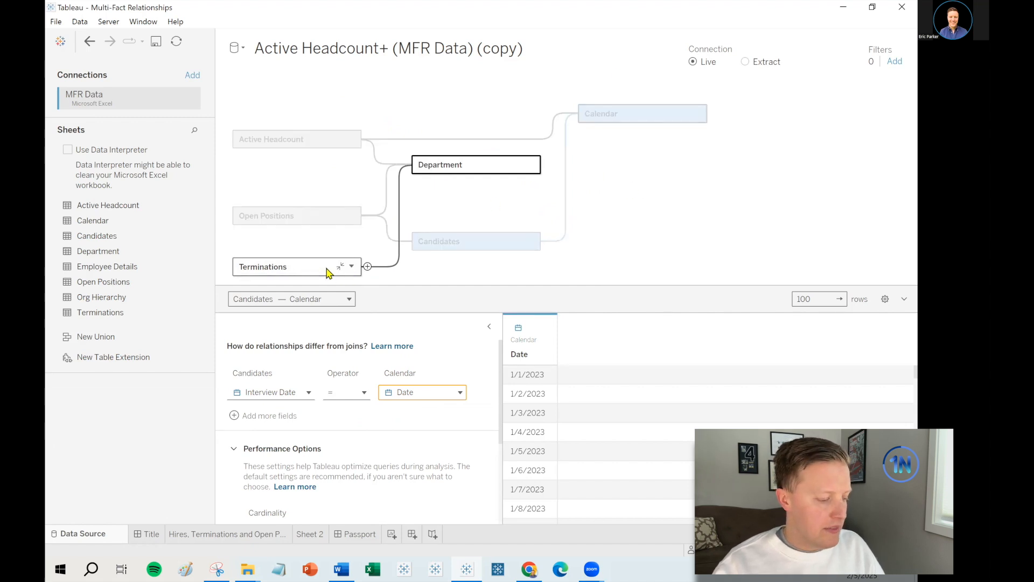
Step: Examine the date columns in the Terminations data and relate that table to Calendar, matching Termination Date with Date
click(354, 272)
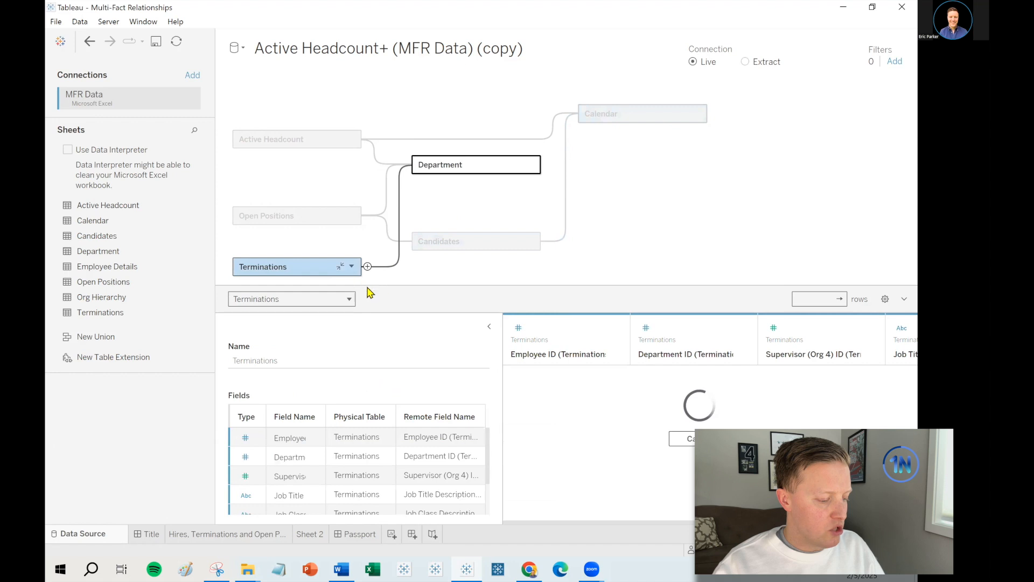
click(490, 327)
drag(572, 523, 724, 526)
click(747, 340)
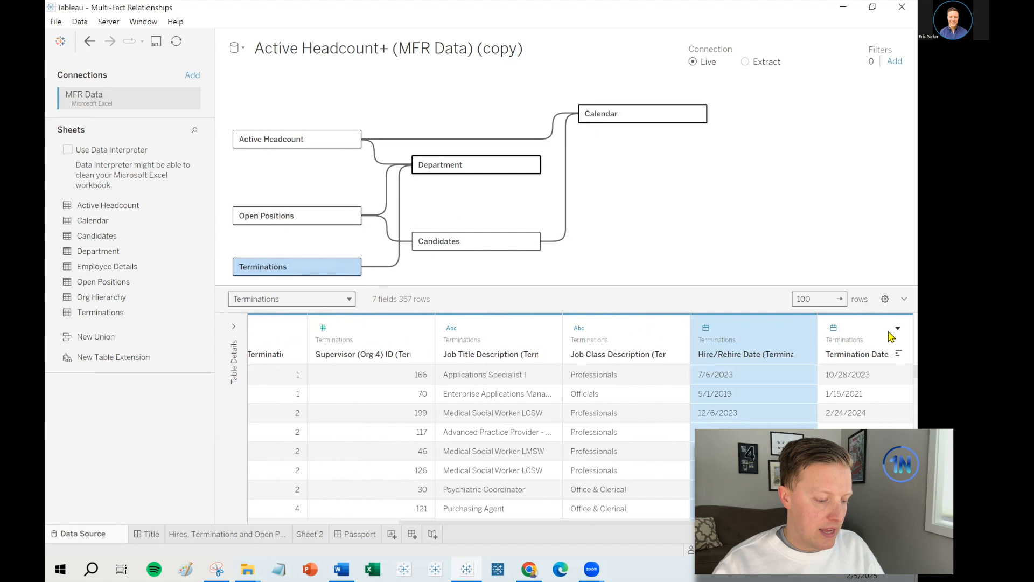
click(869, 339)
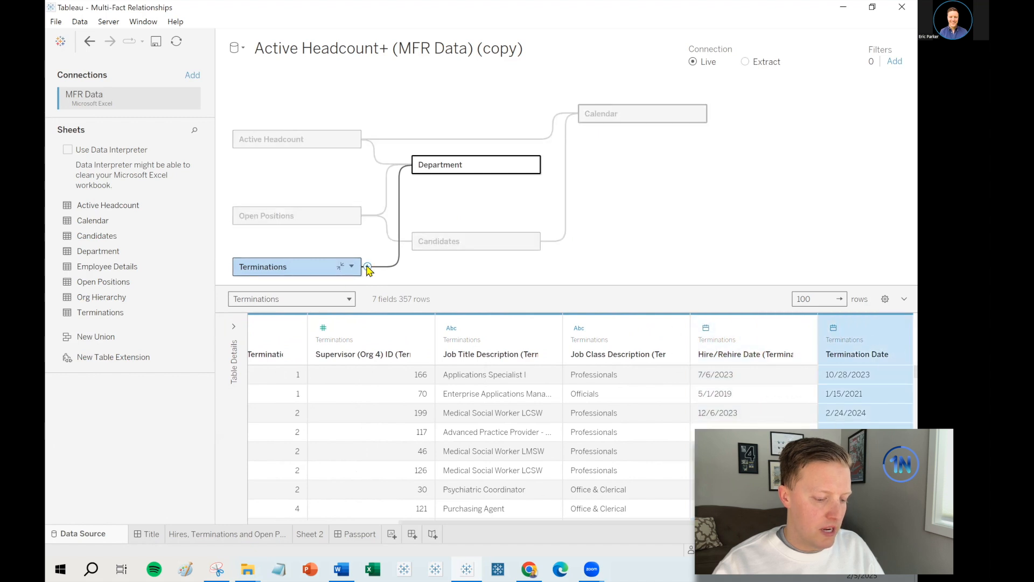
drag(370, 268, 587, 113)
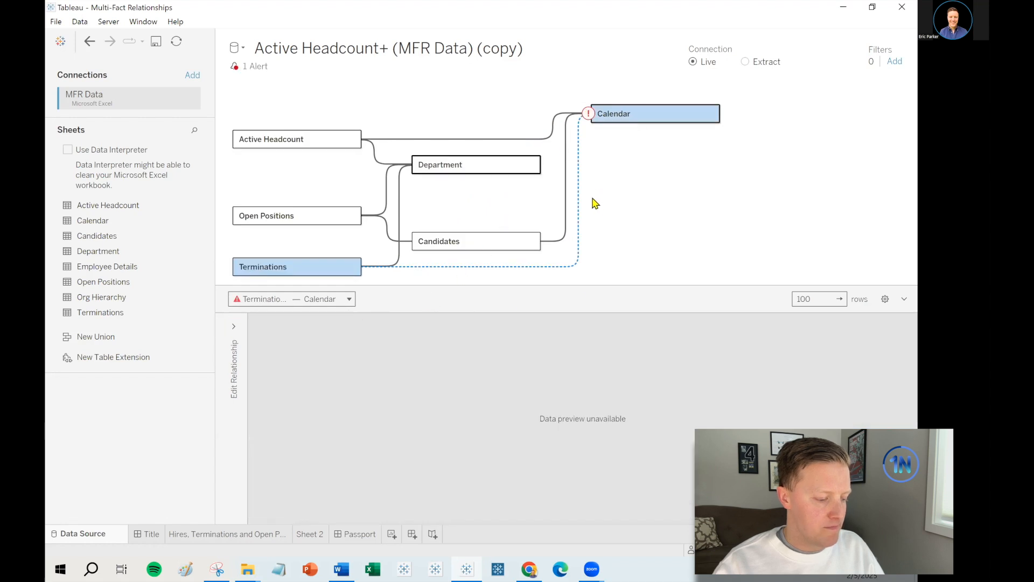
click(234, 326)
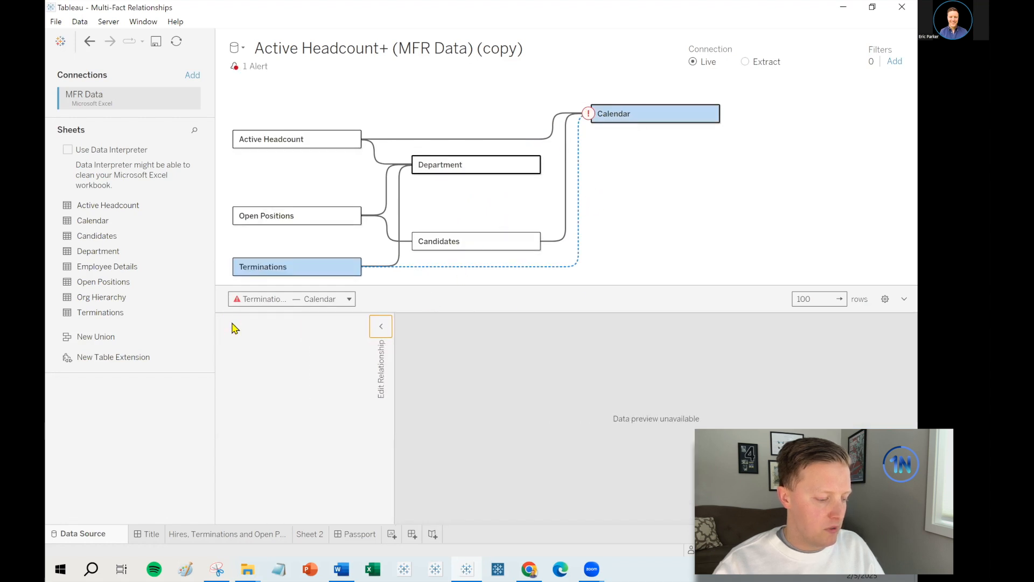
click(278, 390)
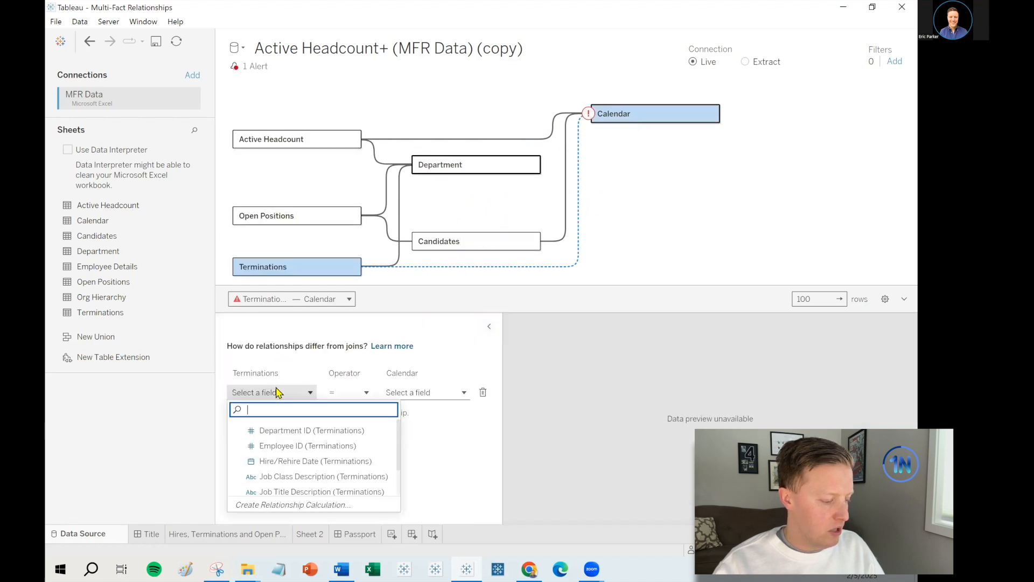
scroll(291, 474, down, 1)
click(289, 484)
click(398, 393)
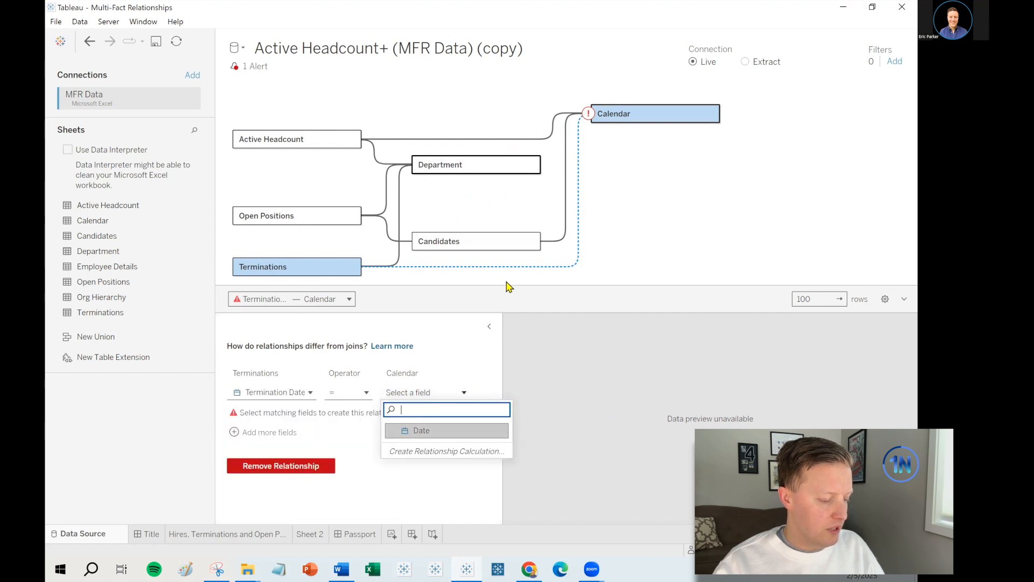
drag(512, 286, 510, 428)
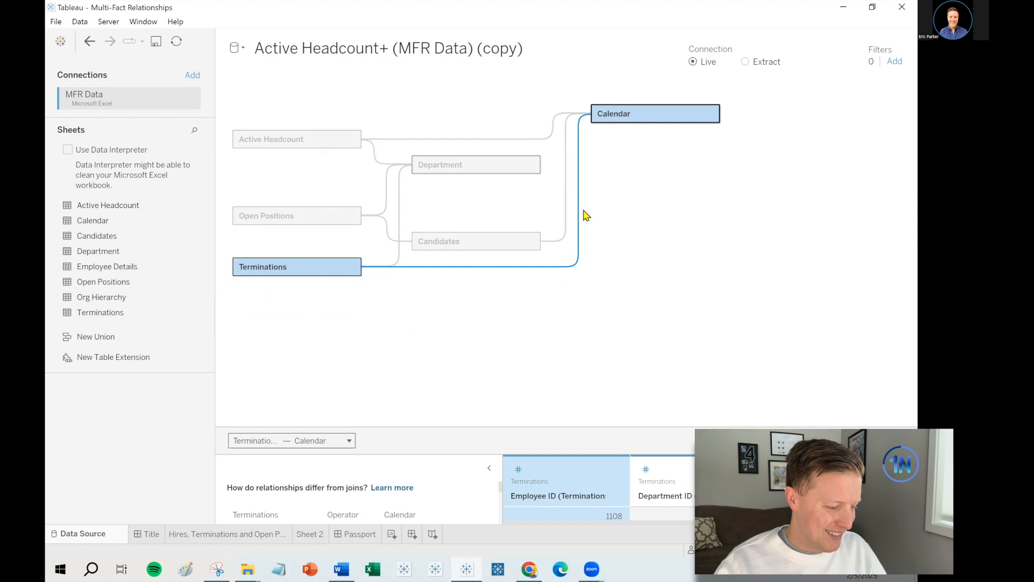
Step: Open Sheet 2 and rename it "Hires, Terms and Open Positions"
double_click(313, 535)
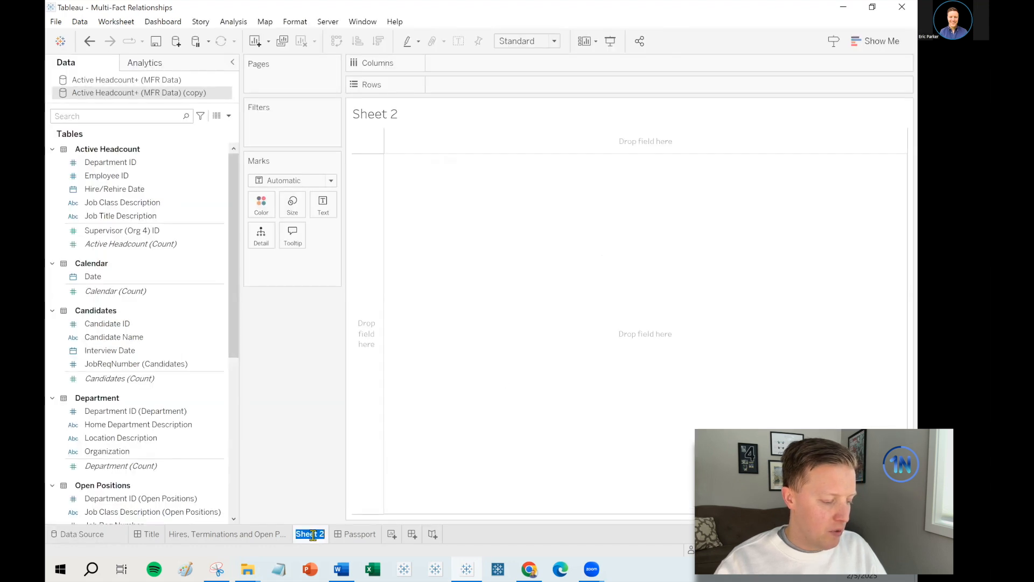
text(h)
key(BackSpace)
key(BackSpace)
key(BackSpace)
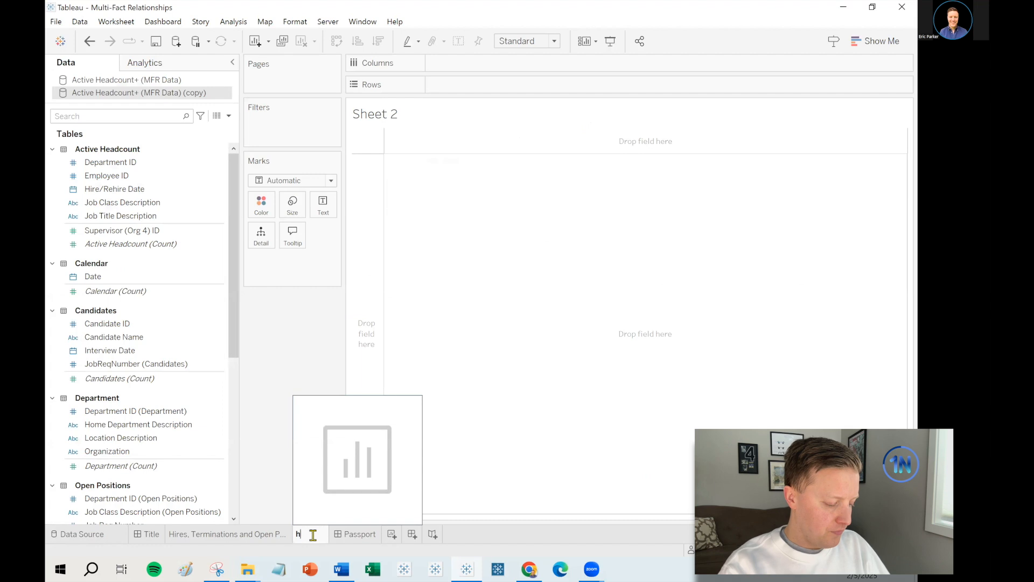
text(ires, Ter)
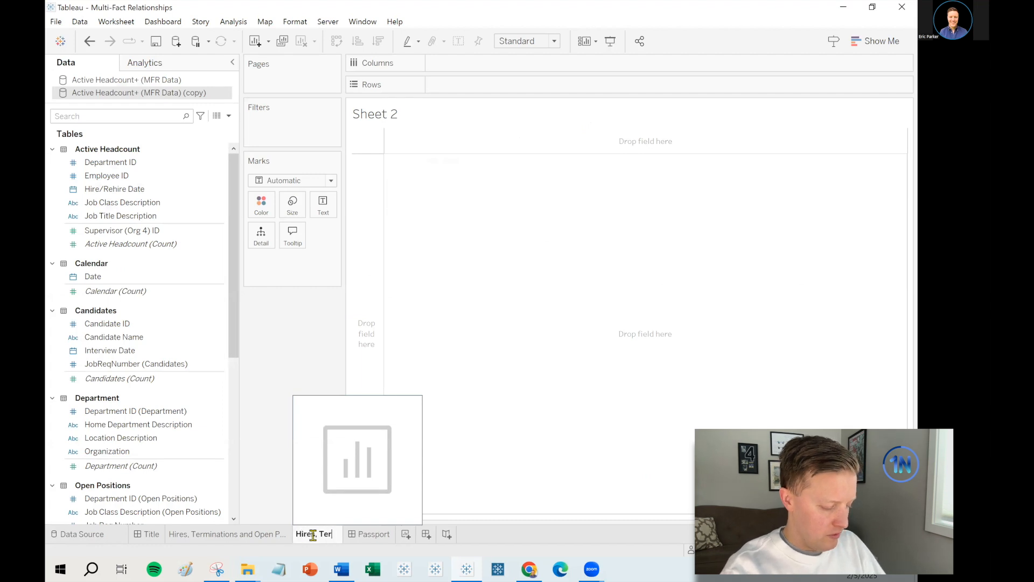
text(ms and Open Positions)
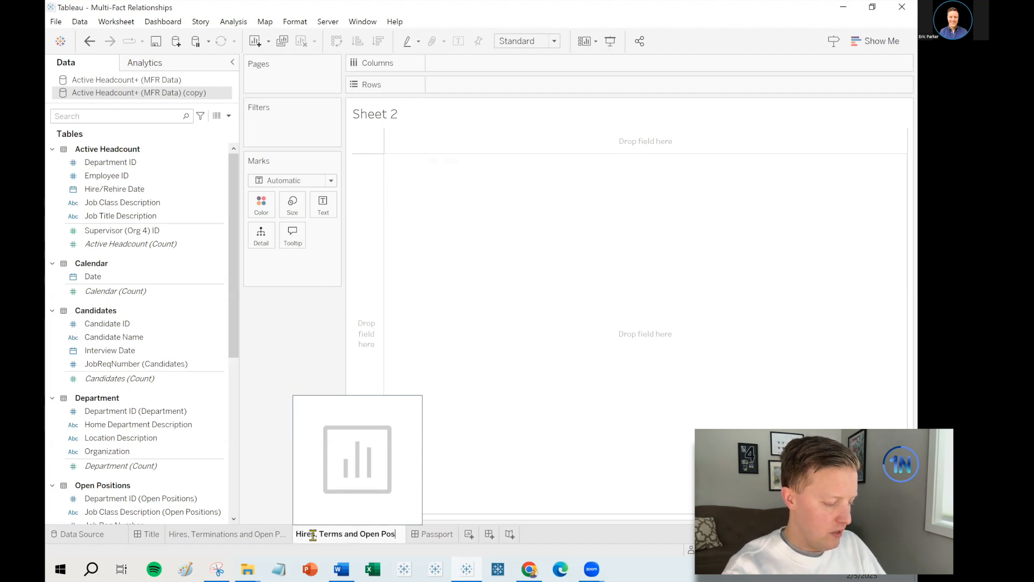
key(Return)
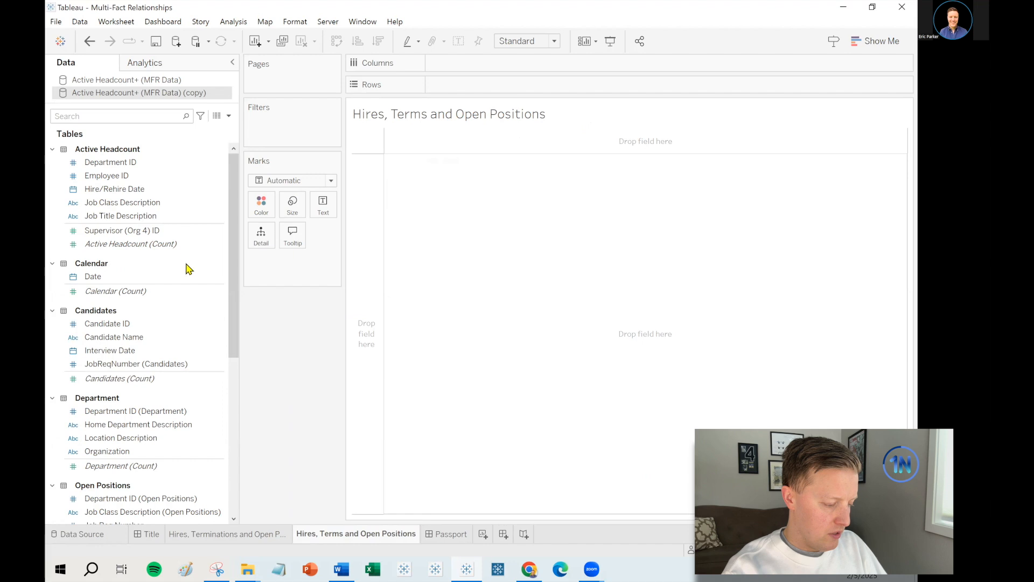
Step: Place the Department table's Home Department Description field on the rows of the worksheet
drag(235, 224, 239, 393)
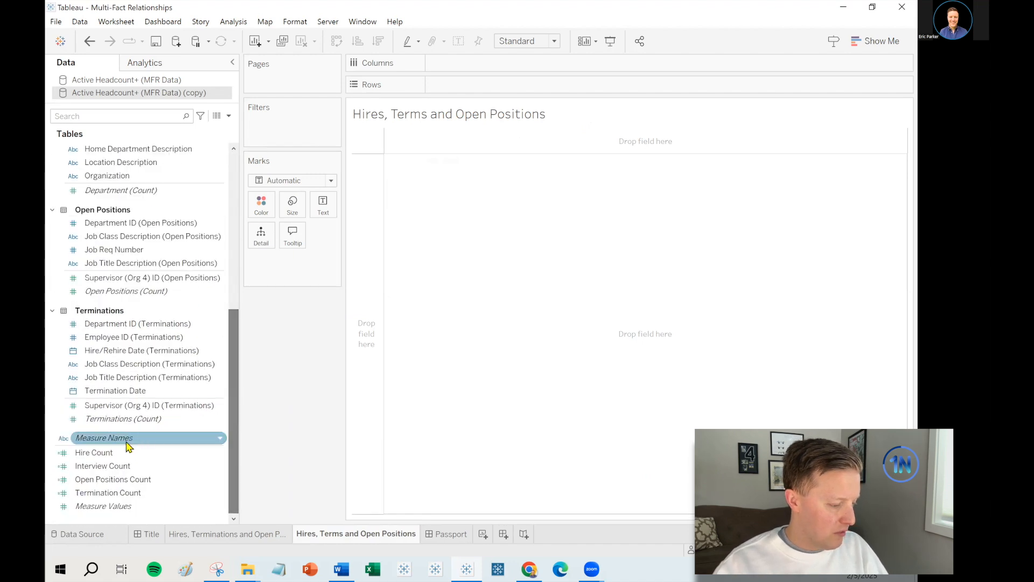
click(107, 453)
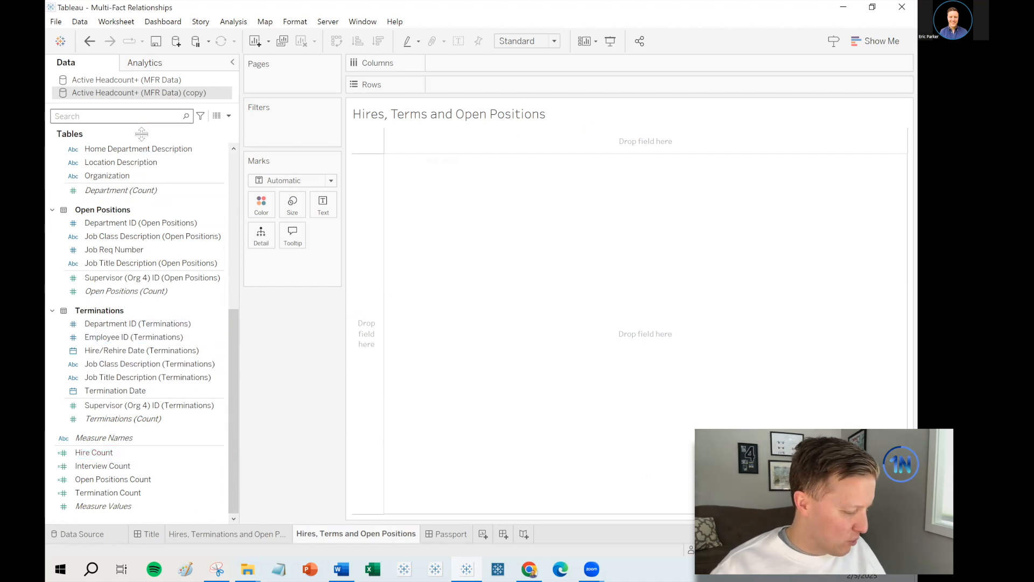
click(216, 150)
scroll(178, 215, up, 2)
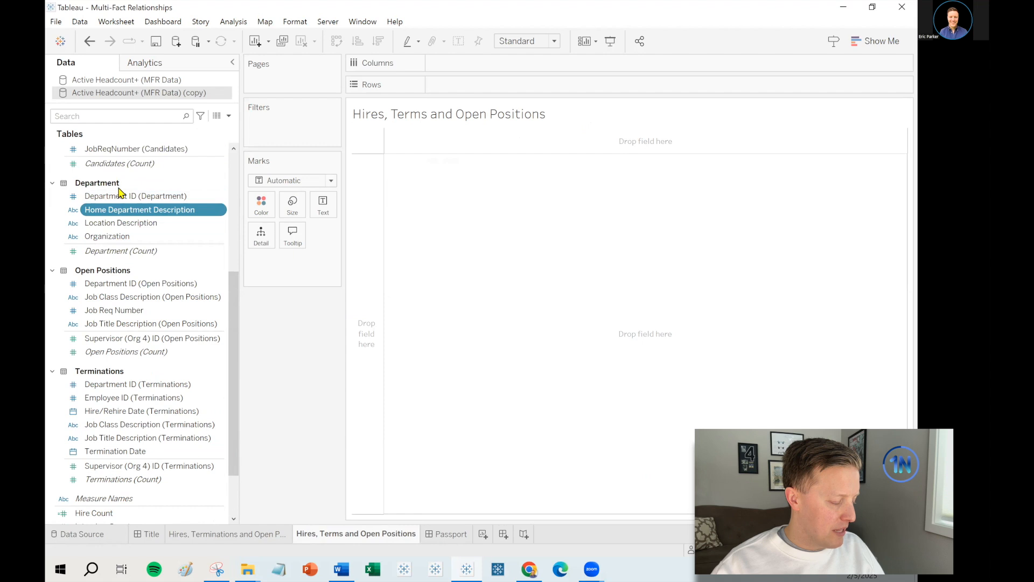
drag(127, 181, 161, 162)
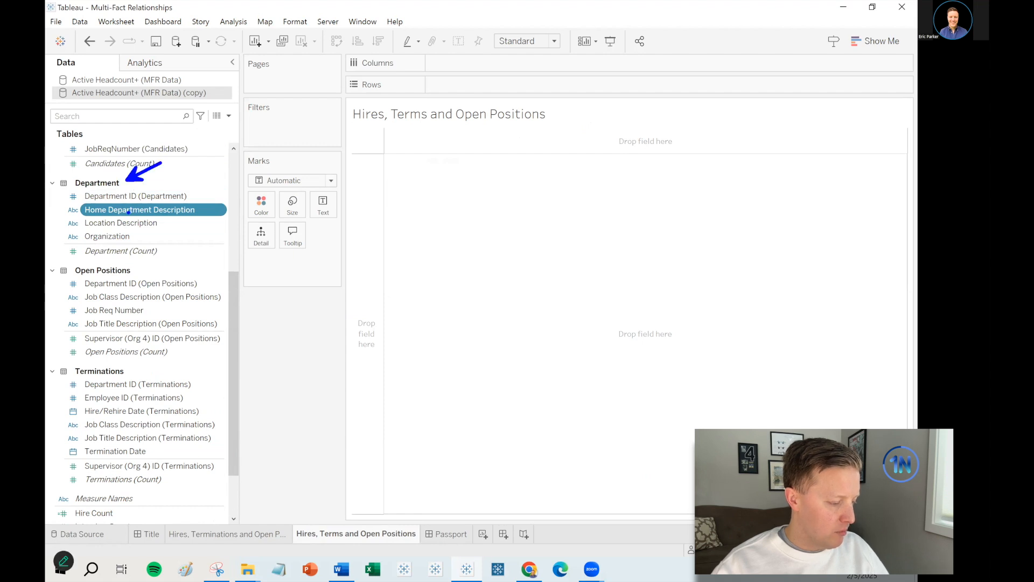
key(Escape)
drag(127, 217, 367, 221)
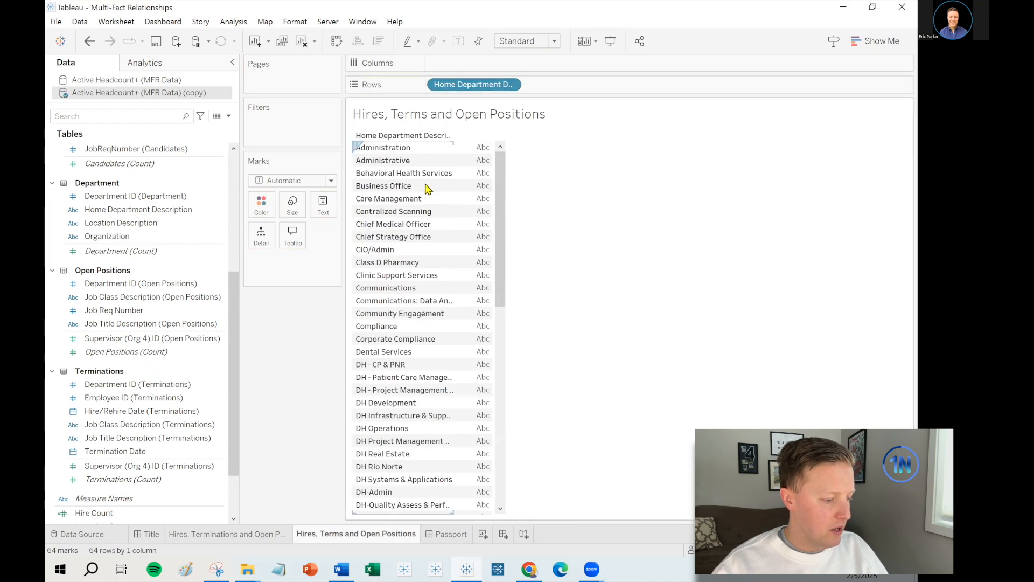
Step: Open the Hire Count calculated field for editing and enlarge its formula text to examine it
scroll(234, 409, down, 2)
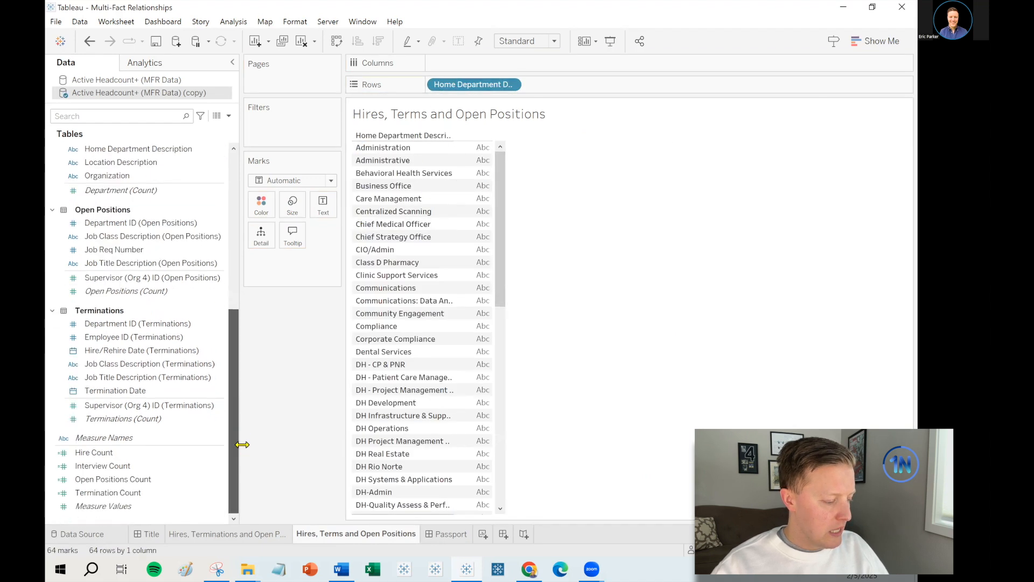
click(141, 437)
click(149, 454)
click(142, 493)
click(143, 479)
click(151, 455)
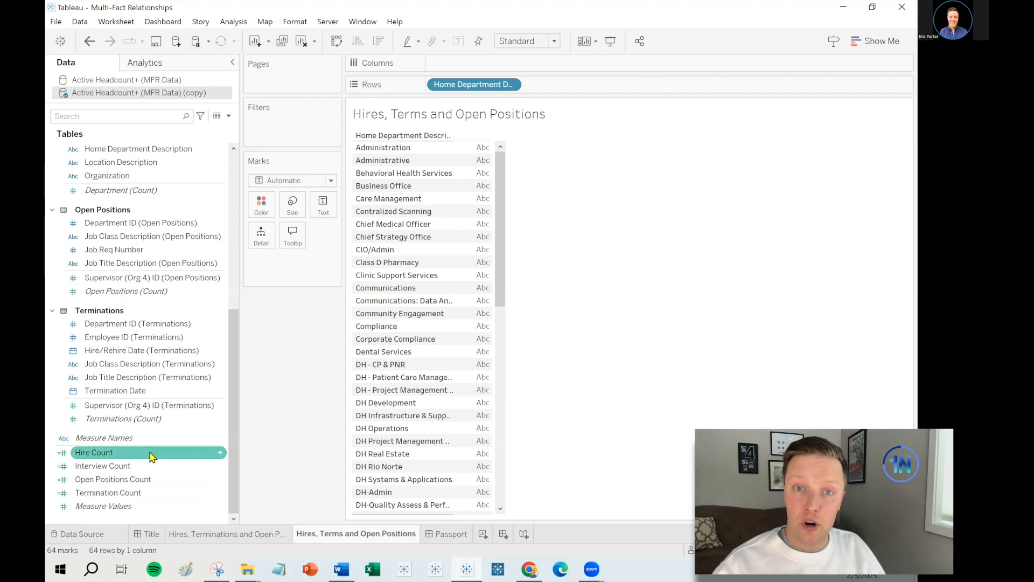
right_click(150, 455)
click(199, 258)
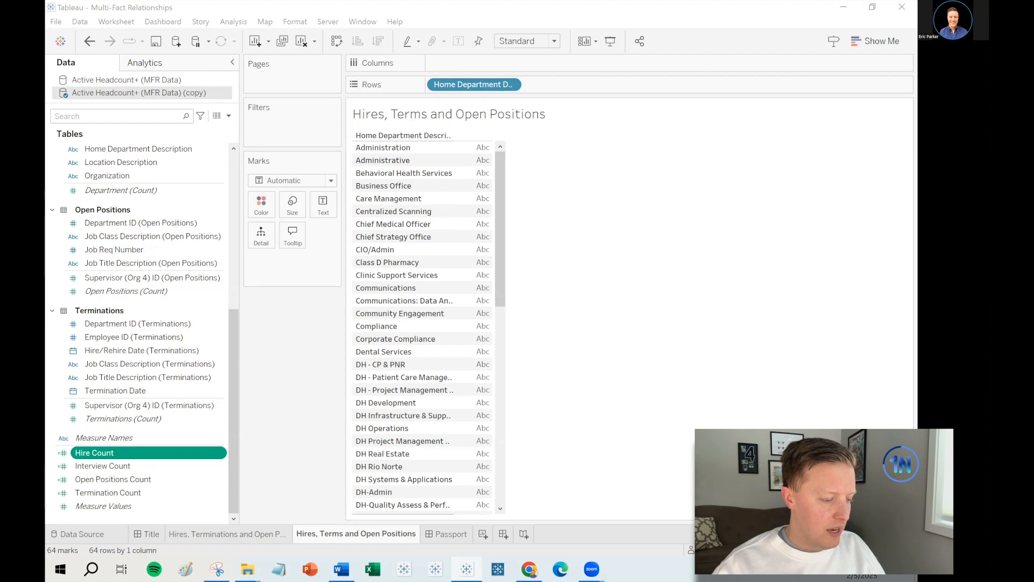
scroll(349, 208, up, 10)
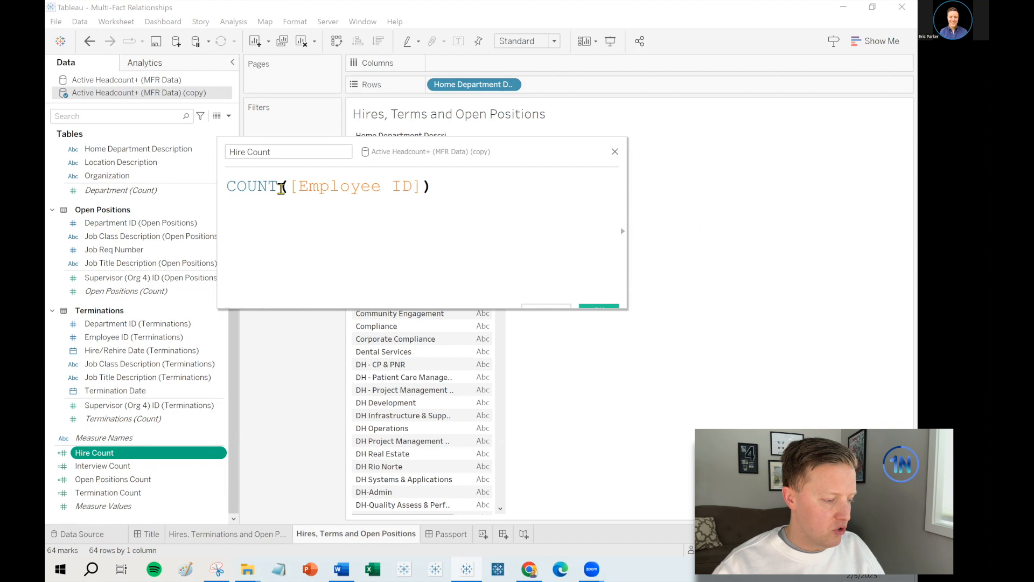
Step: Search the data fields for "id" and select Employee ID under Active Headcount
click(93, 118)
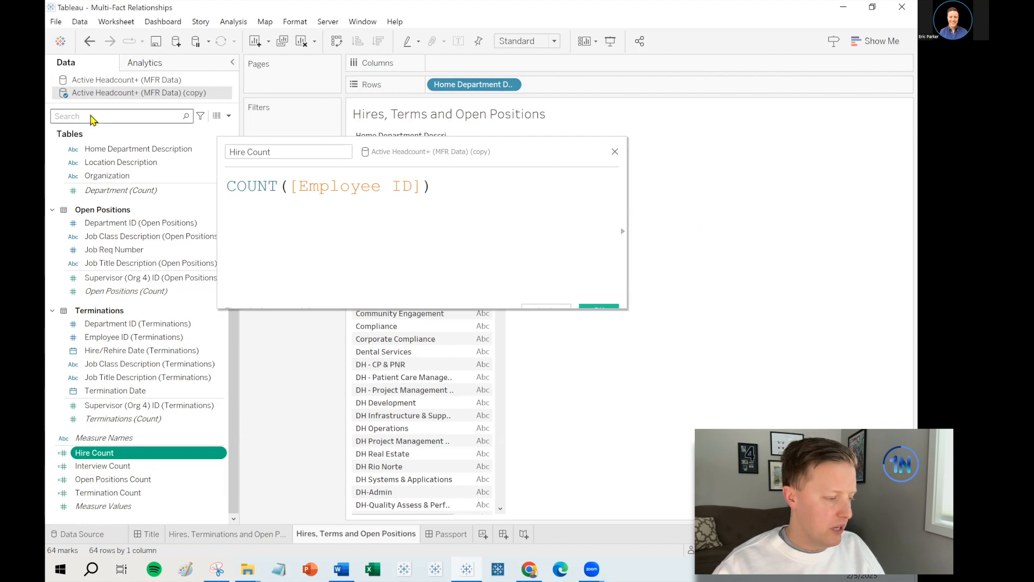
text(id)
click(118, 177)
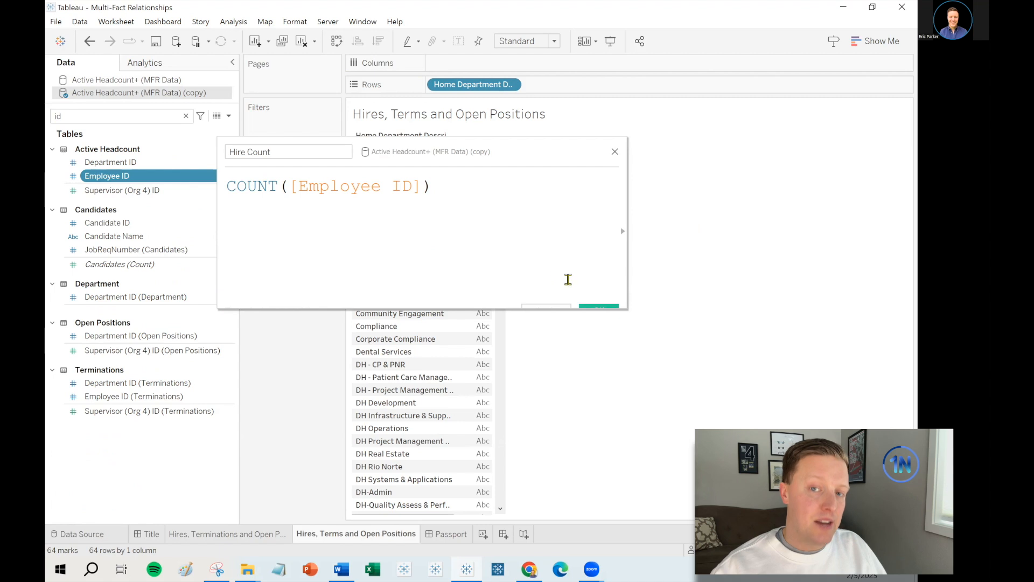
Step: Close the Hire Count calculation, search the data fields for "hire", and place Hire Count on the columns of the worksheet
click(598, 305)
mouse_move(122, 176)
mouse_down()
mouse_move(215, 178)
mouse_move(539, 51)
mouse_move(543, 63)
mouse_move(121, 195)
mouse_up()
click(86, 115)
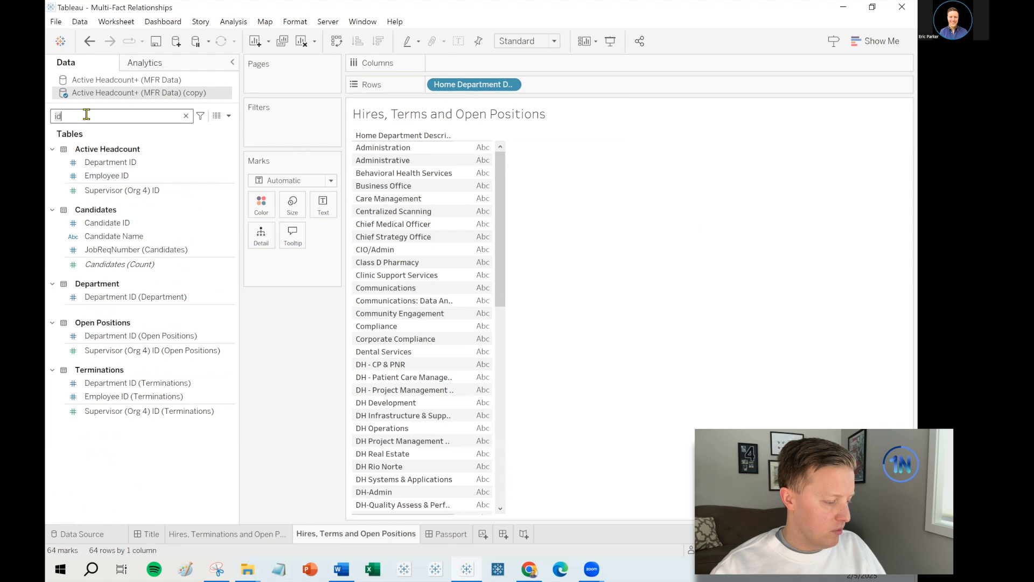
text(hire)
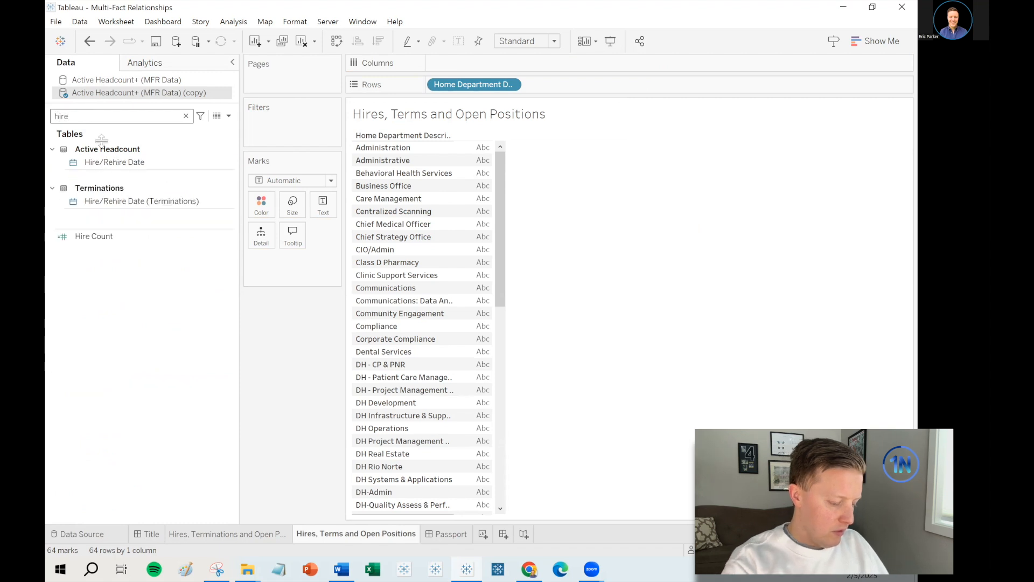
drag(99, 236, 477, 74)
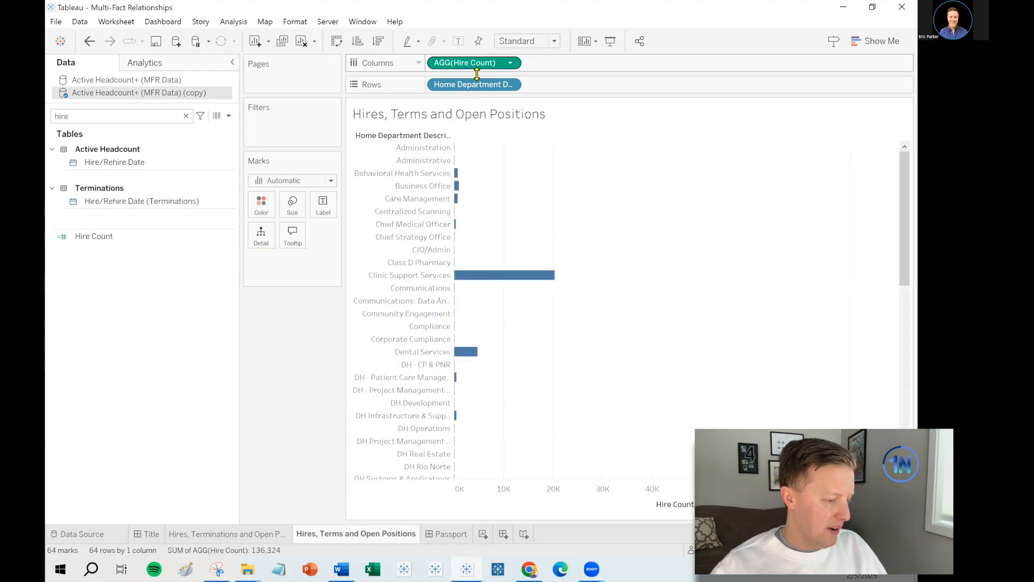
Step: Sort the departments in descending order of Hire Count and show mark labels on the bars
click(379, 43)
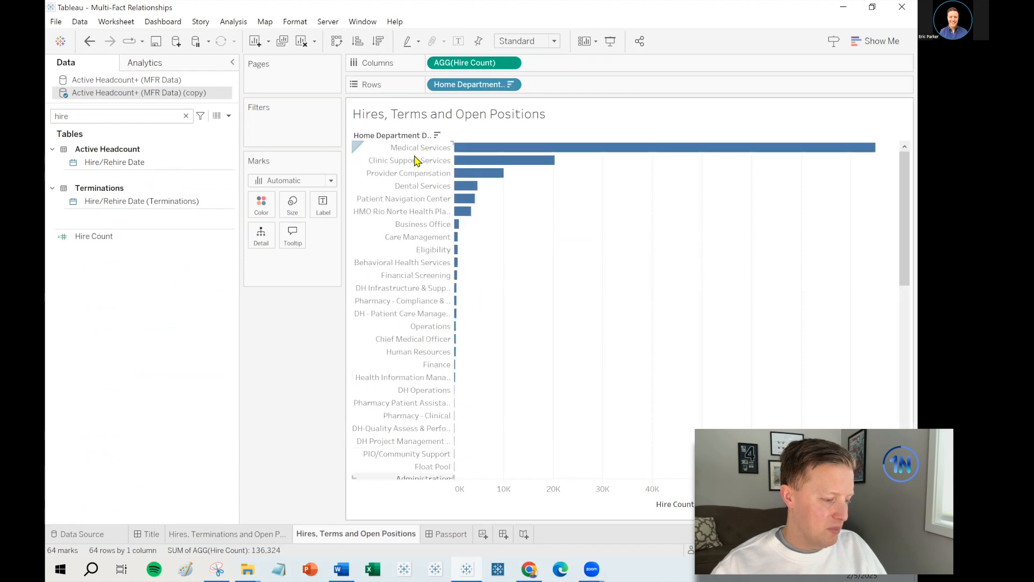
click(323, 205)
click(351, 235)
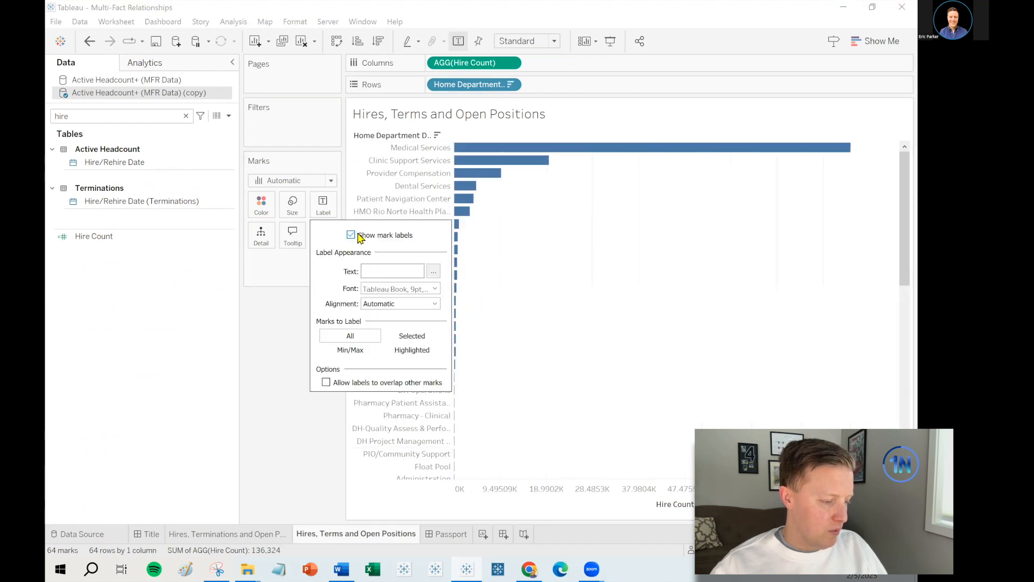
click(305, 305)
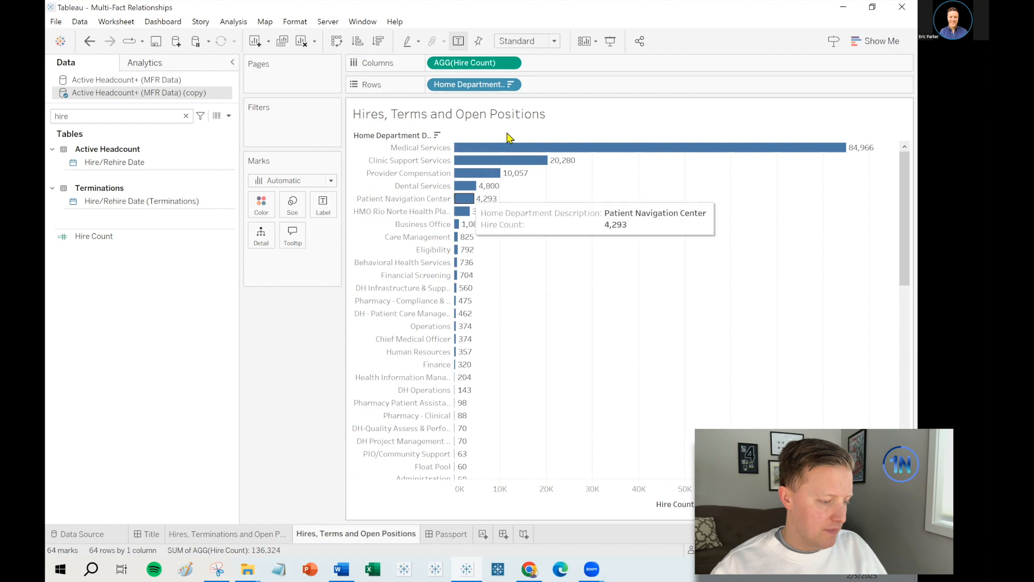
Step: Examine the Termination Count formula, close it unchanged, and place Termination Count on the columns after Hire Count
click(186, 116)
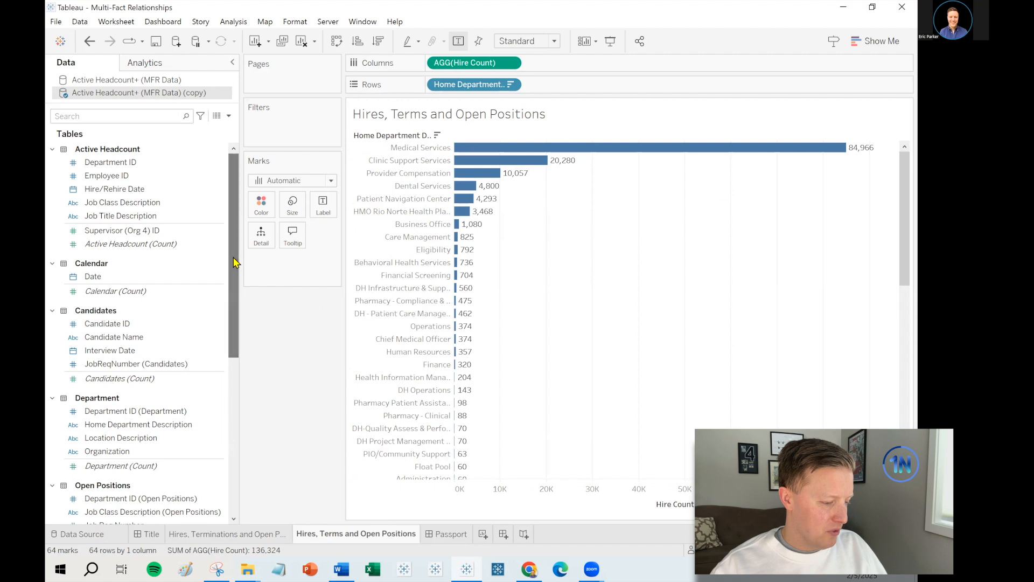
drag(235, 262, 235, 420)
click(108, 492)
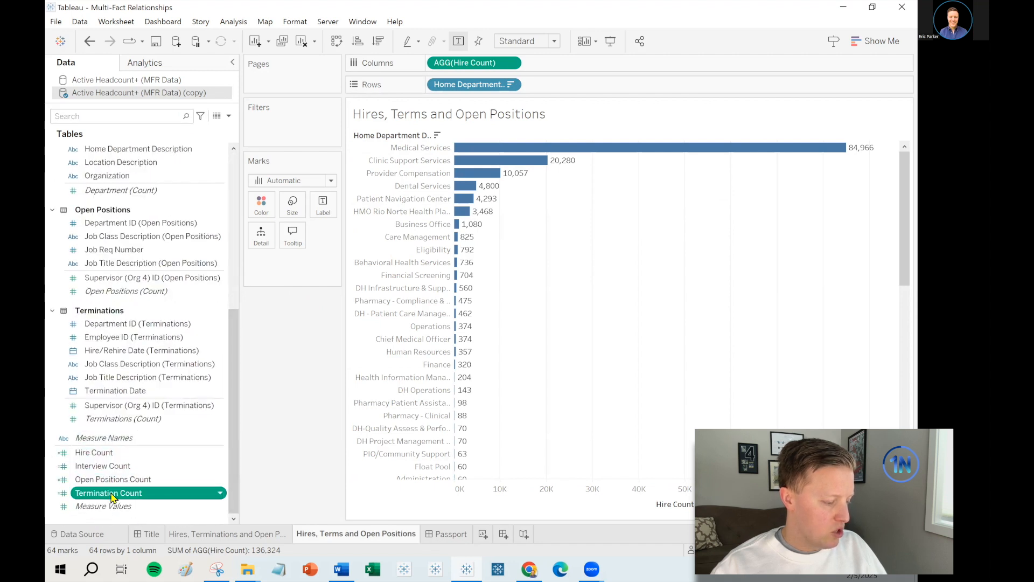
right_click(112, 497)
click(143, 288)
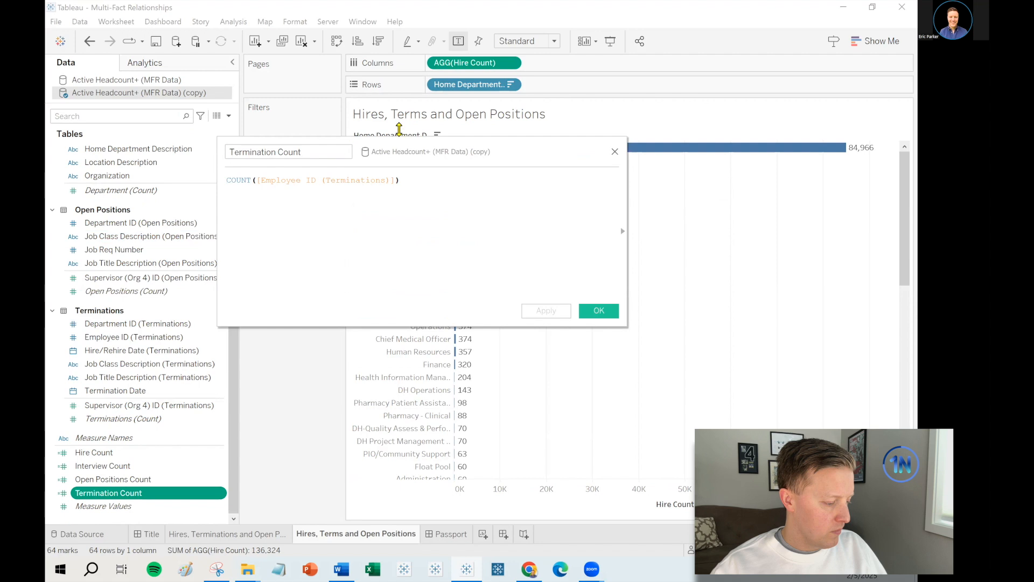
ctrl+scroll(404, 220, up, 2)
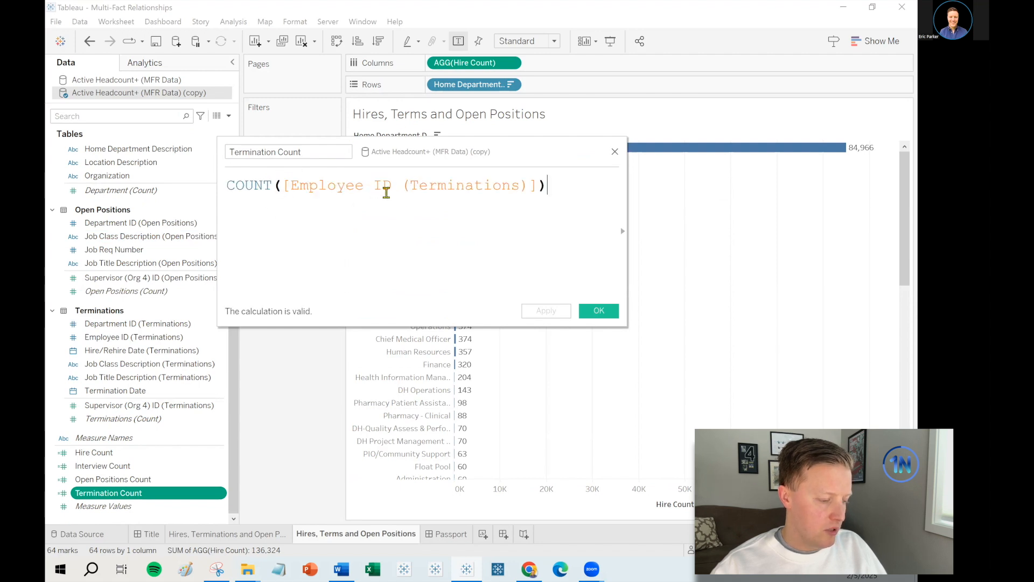
click(593, 311)
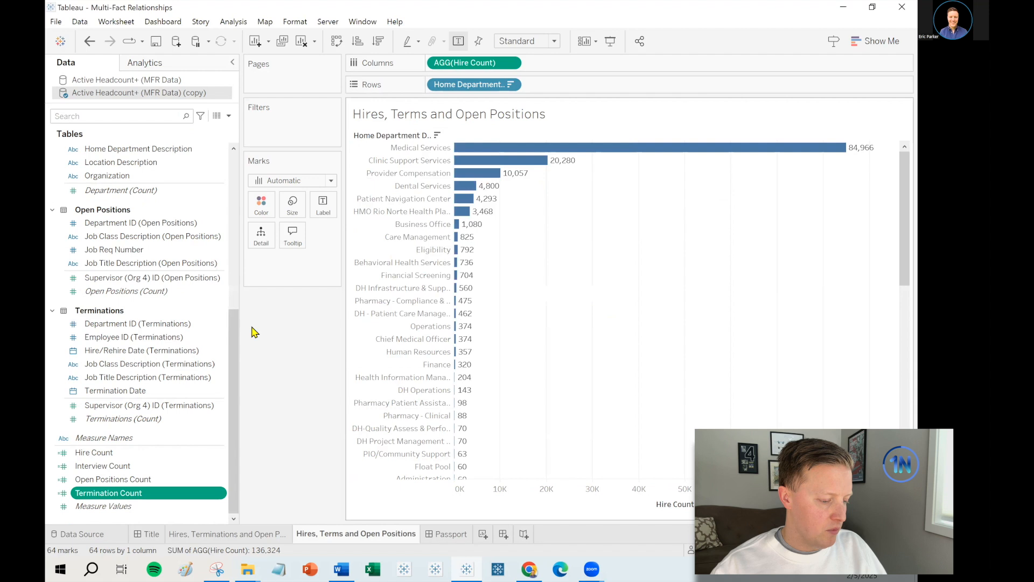
drag(108, 493, 601, 73)
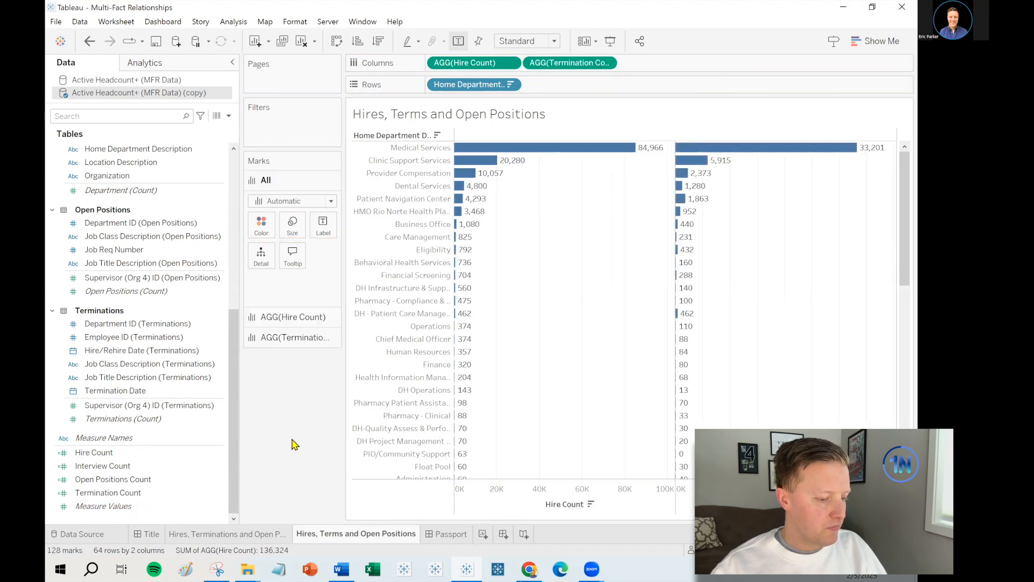
Step: Examine the Open Positions Count formula, close it unchanged, and place Open Positions Count on the columns after Termination Count
click(145, 478)
right_click(118, 481)
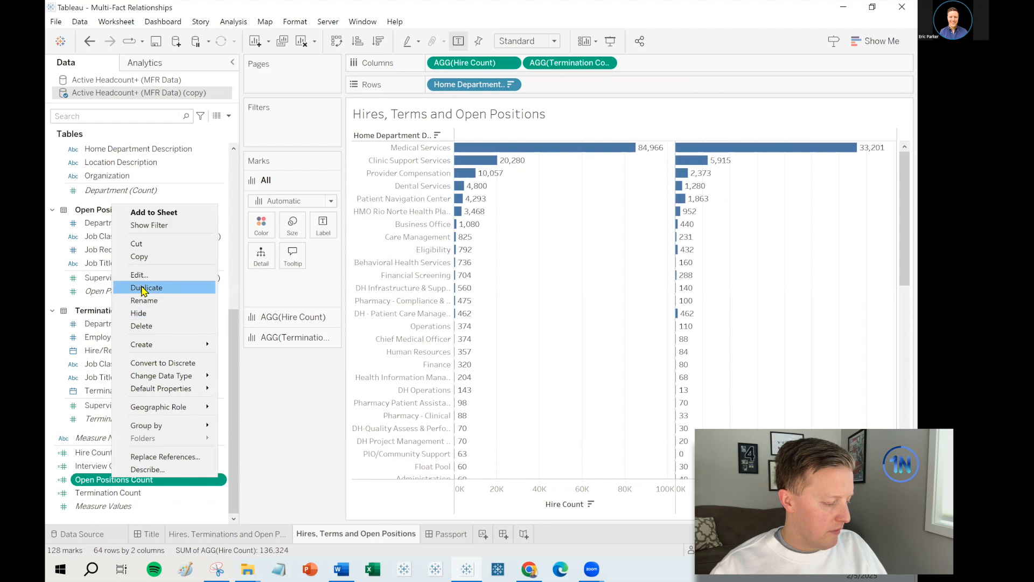
click(145, 276)
scroll(335, 288, up, 3)
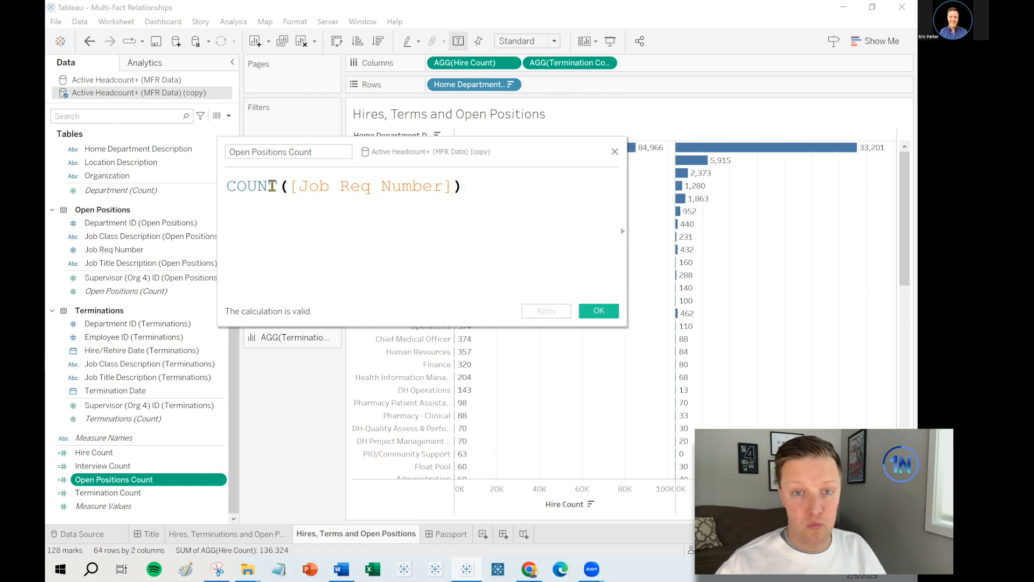
click(599, 311)
drag(91, 483, 682, 64)
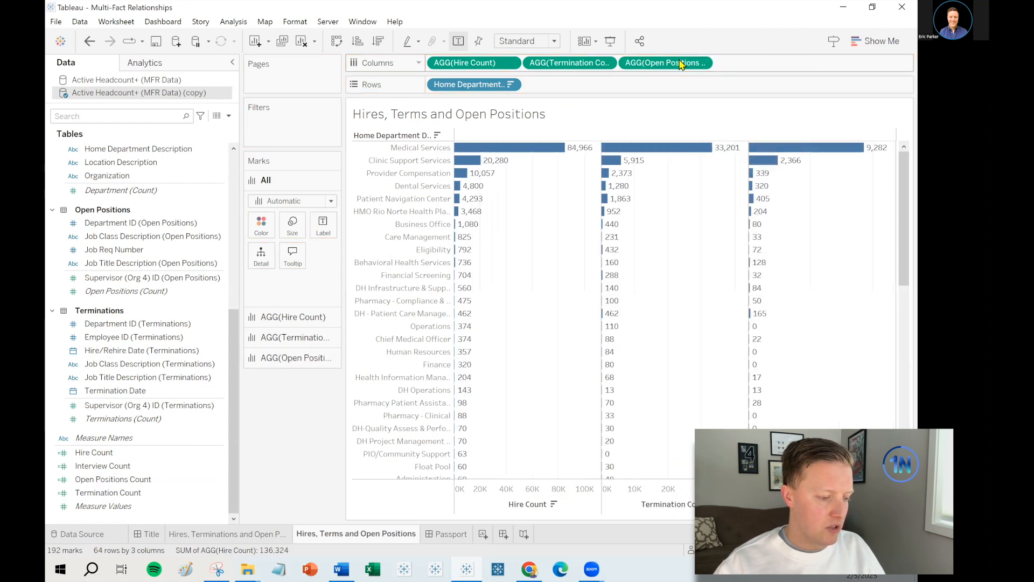
Step: Examine the Interview Count formula and add Interview Count to the tooltip of the Open Positions Count marks only
click(290, 358)
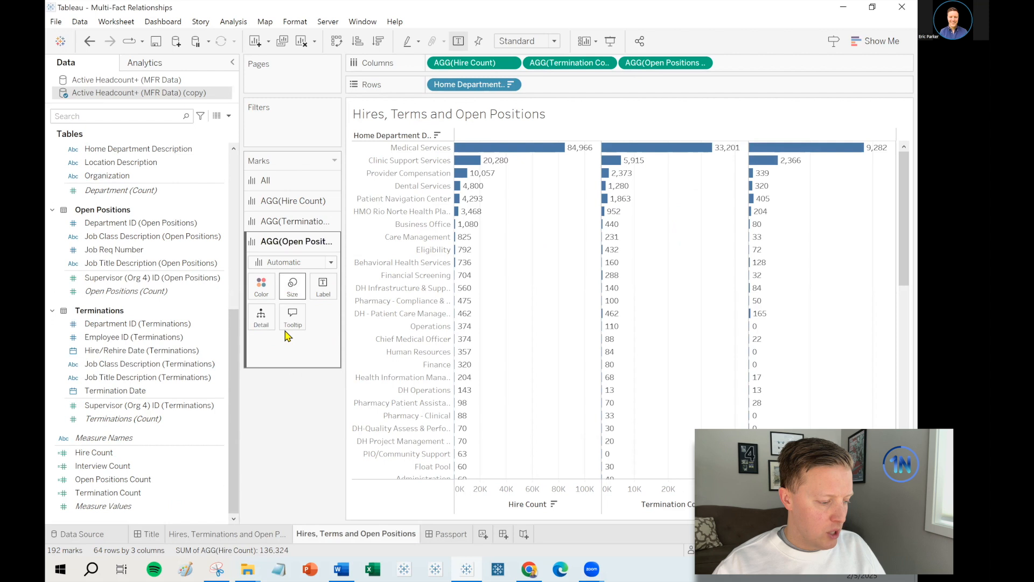
click(145, 465)
right_click(145, 465)
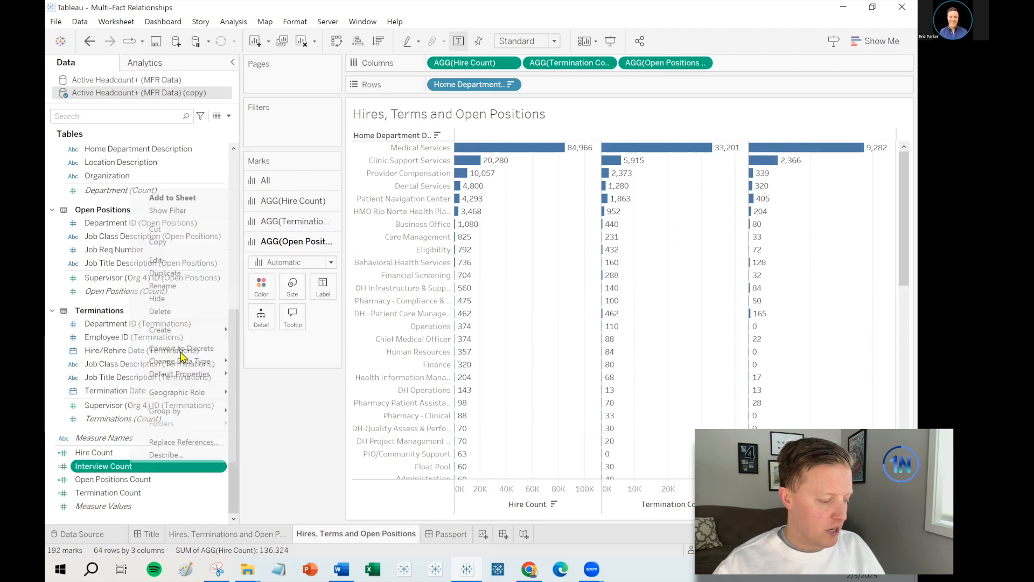
click(178, 262)
scroll(280, 251, up, 3)
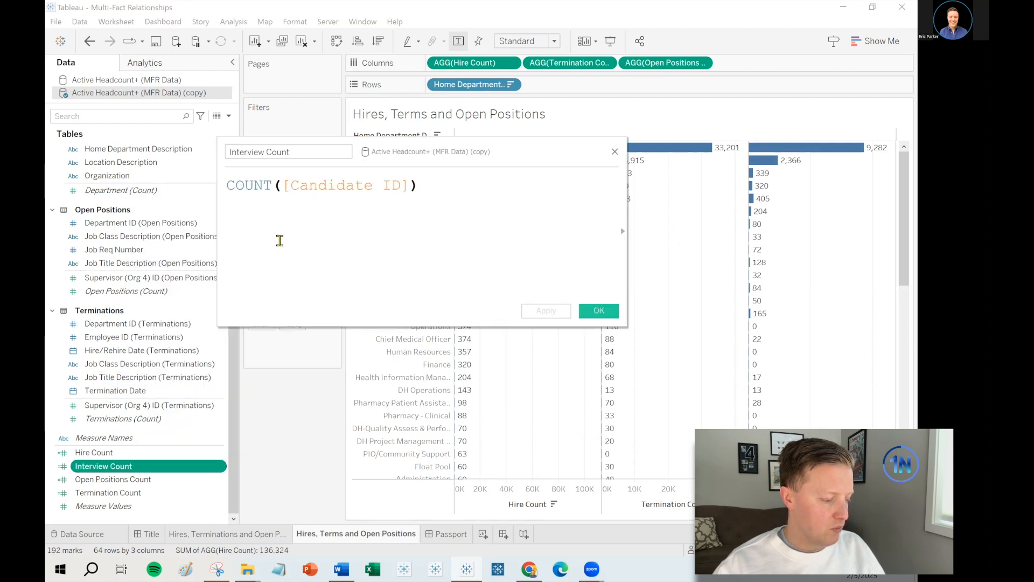
click(598, 310)
drag(72, 471, 288, 305)
Step: Reopen the Hire Count calculation, examine its COUNT function, and close it without changes
click(111, 468)
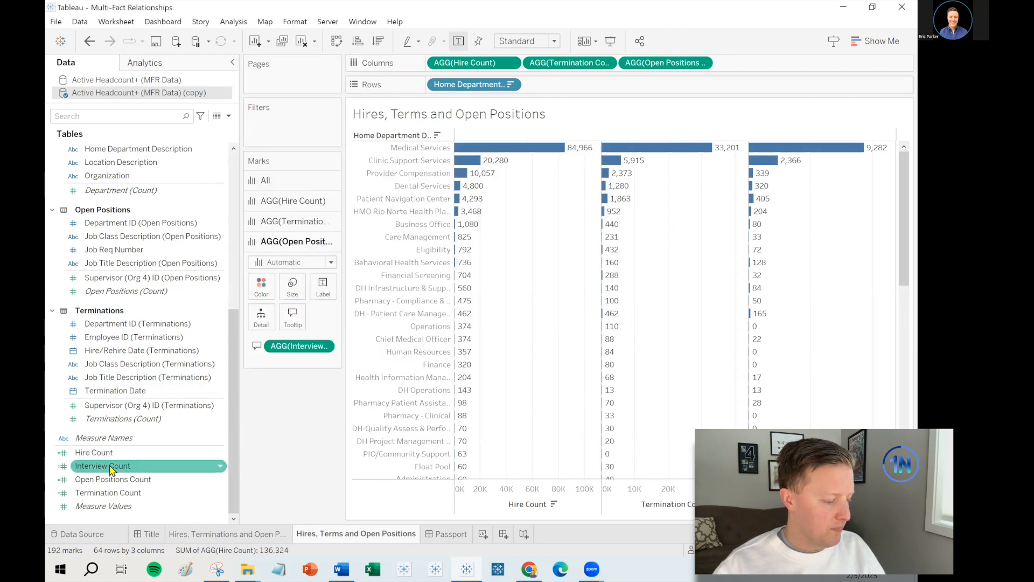
right_click(110, 452)
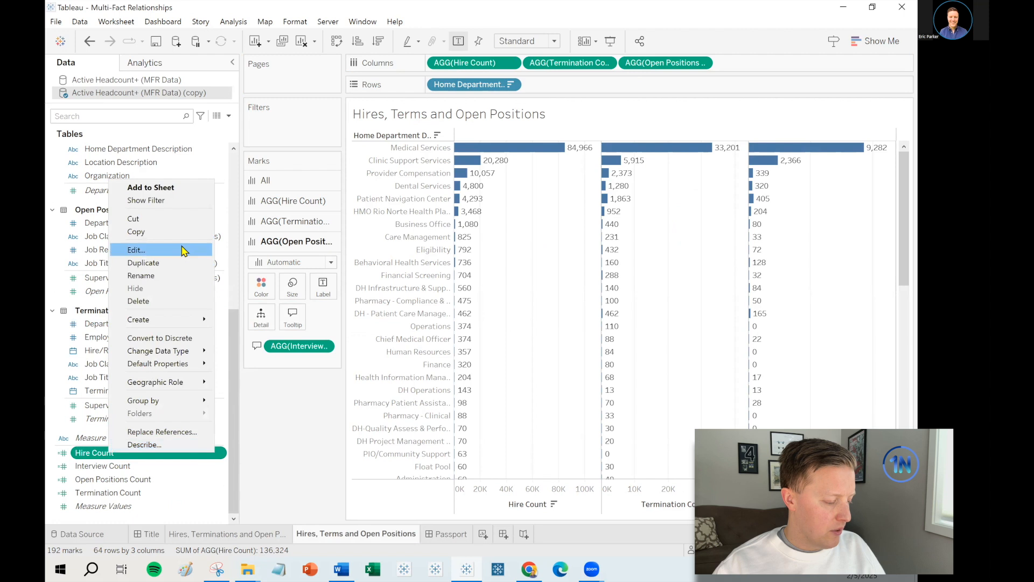
click(184, 251)
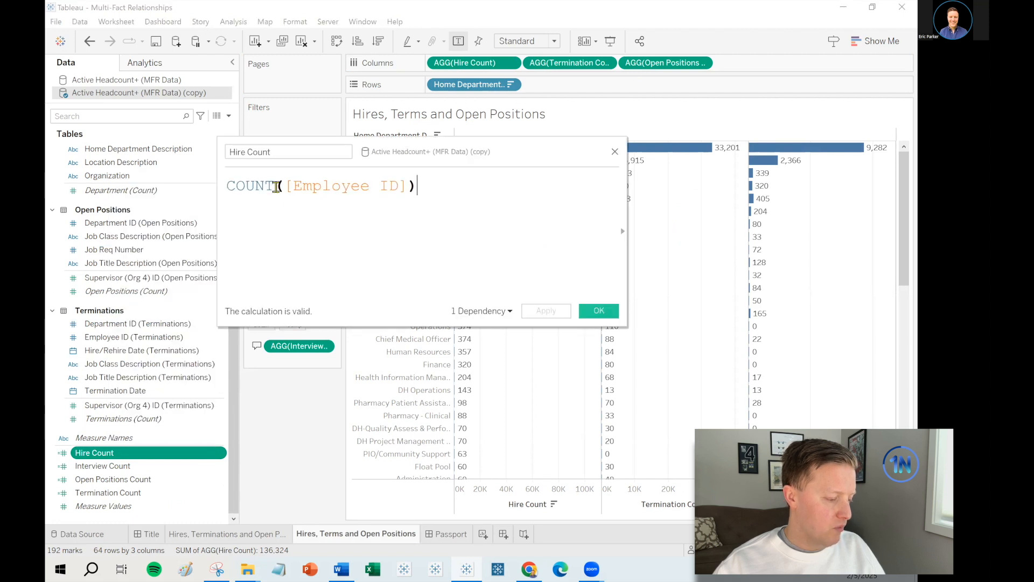
double_click(259, 185)
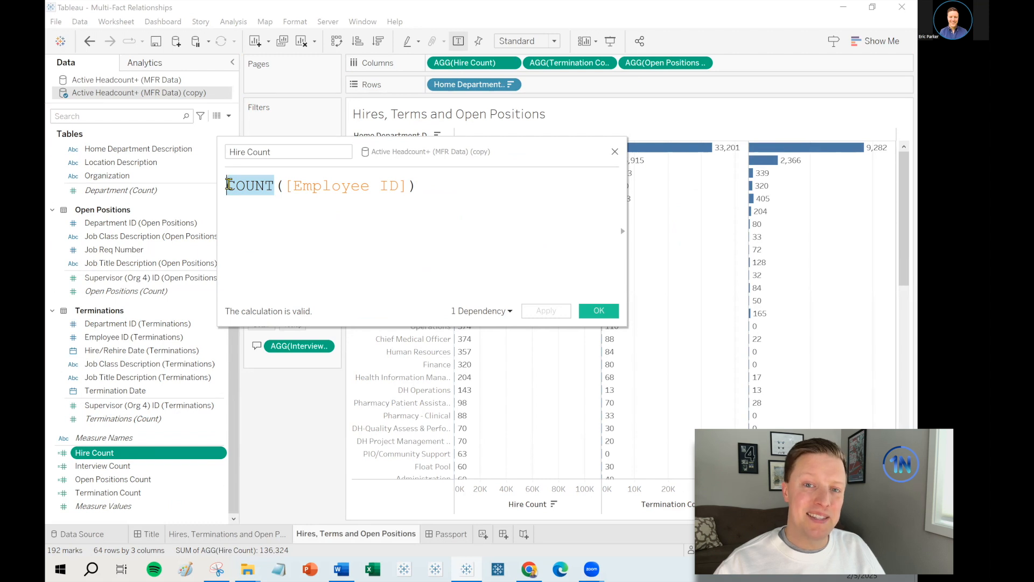
click(460, 205)
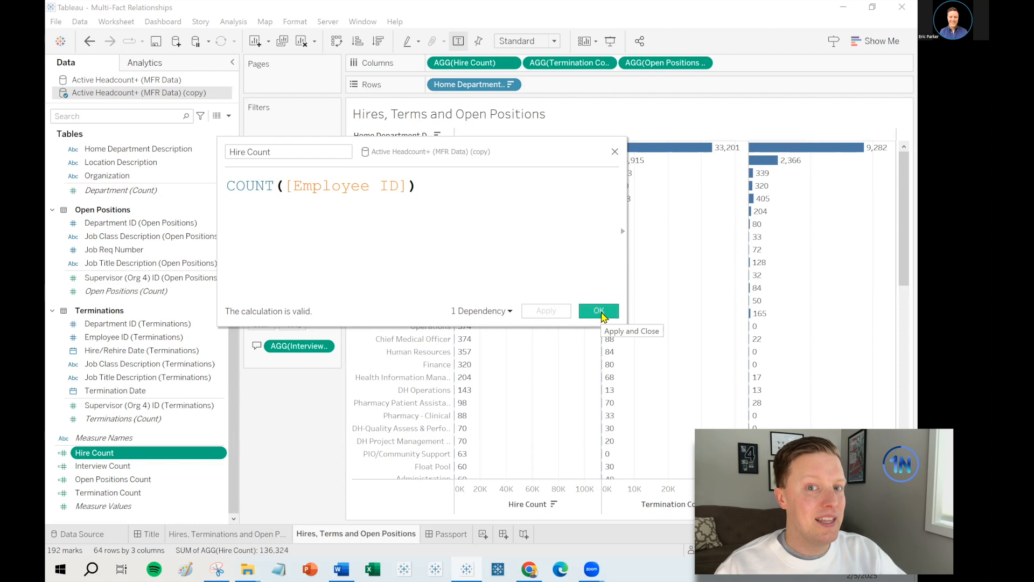
click(599, 311)
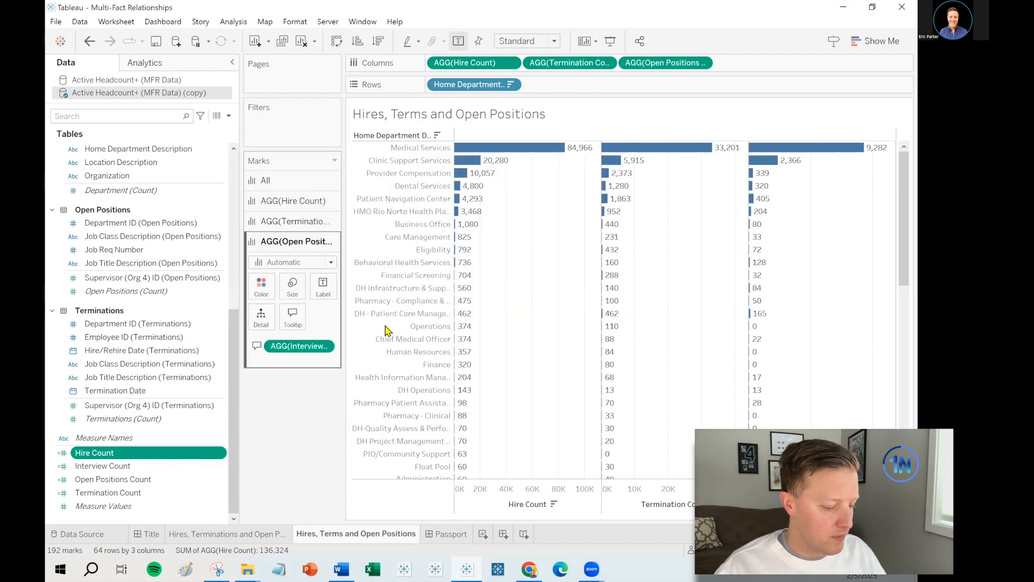
Step: Filter the worksheet by the year of the Calendar table's Date field, keeping only 2023
scroll(205, 316, up, 5)
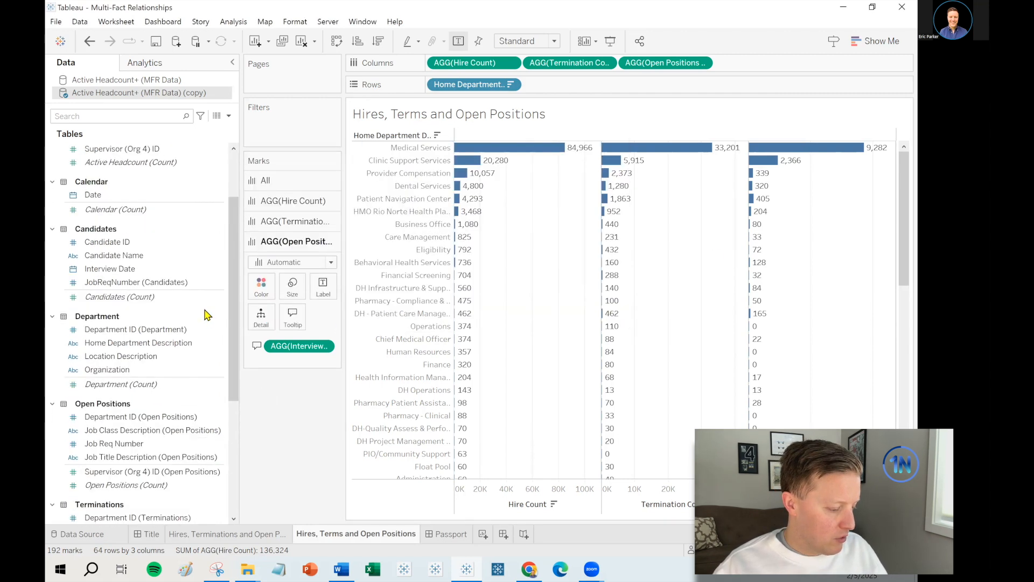
click(139, 116)
text(date)
click(89, 204)
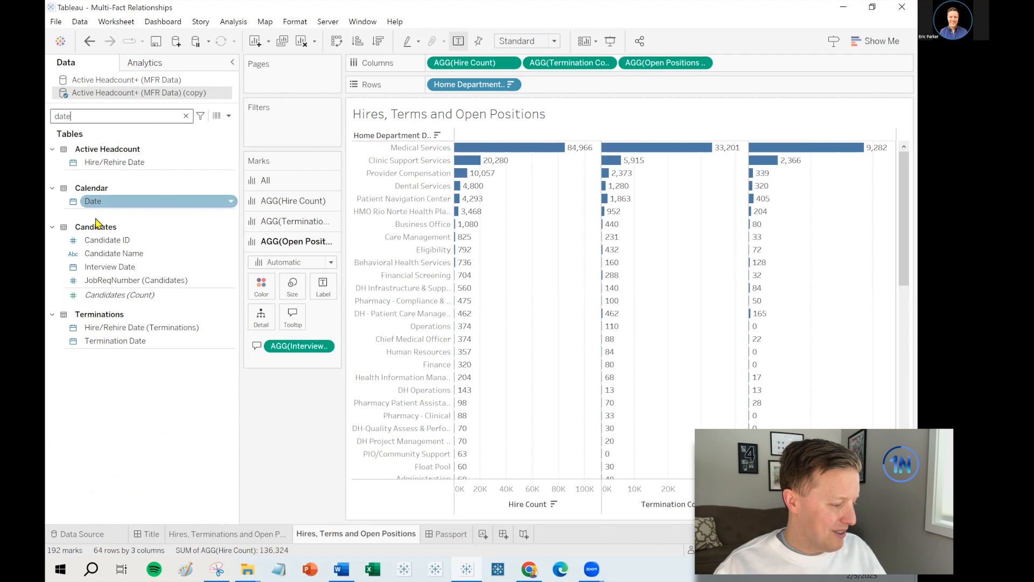
drag(89, 206, 260, 118)
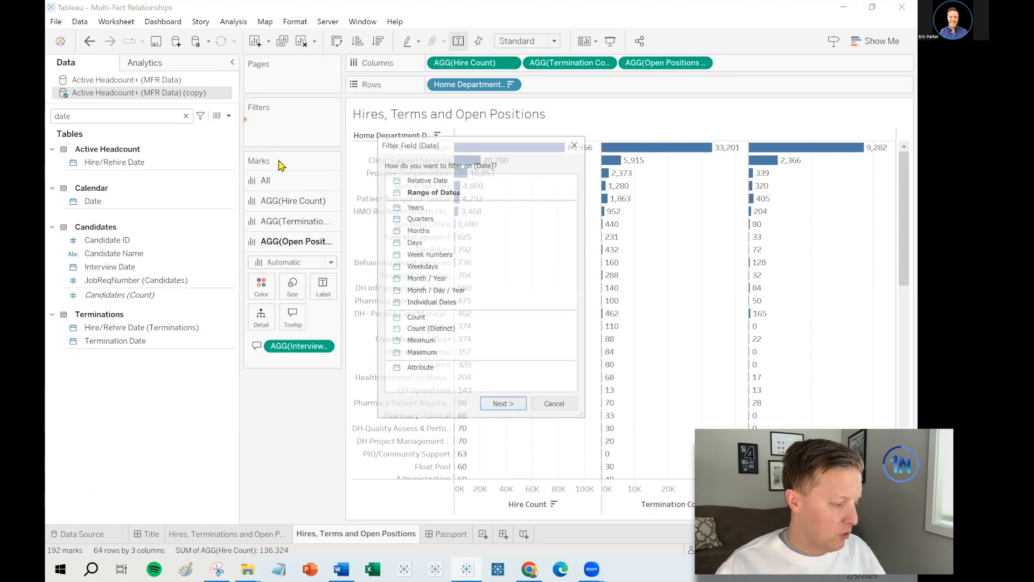
click(438, 209)
click(501, 405)
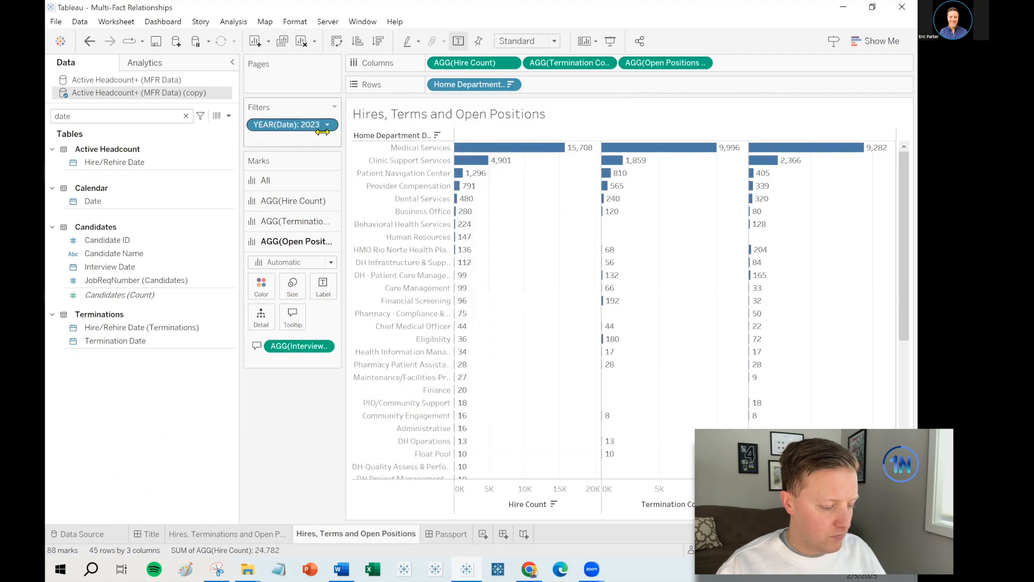
Step: Show the year filter beside the chart and slightly narrow the data pane
right_click(289, 121)
click(324, 144)
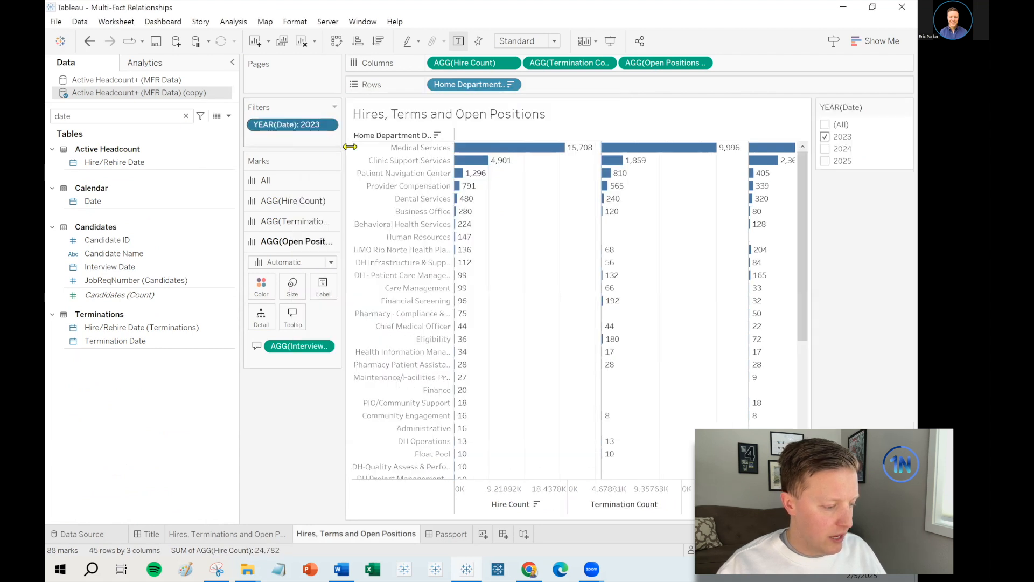
drag(241, 101, 233, 102)
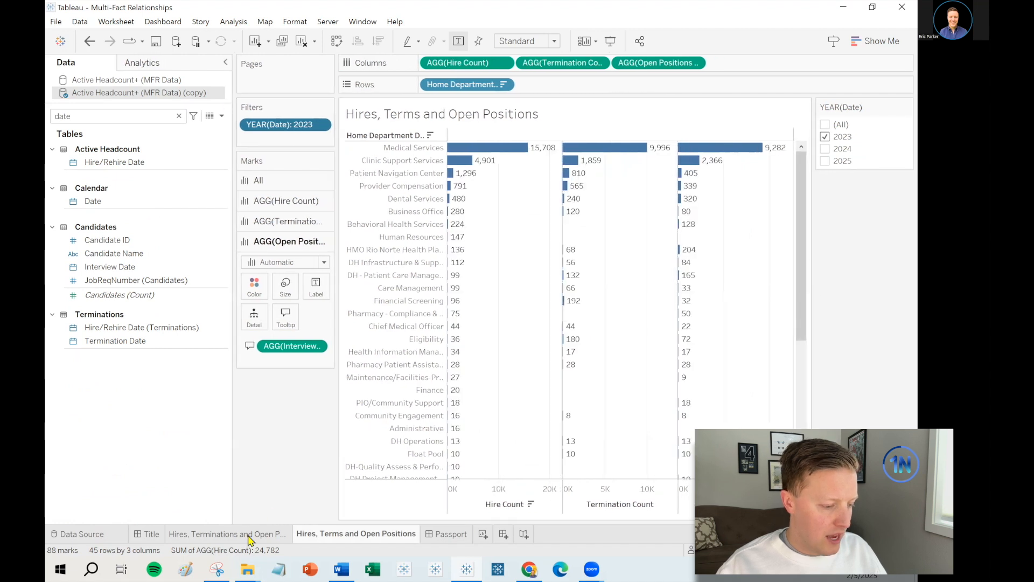
Step: Find Hire Count in the original Active Headcount+ (MFR Data) source and examine its formula, closing it without changes
click(249, 536)
click(349, 537)
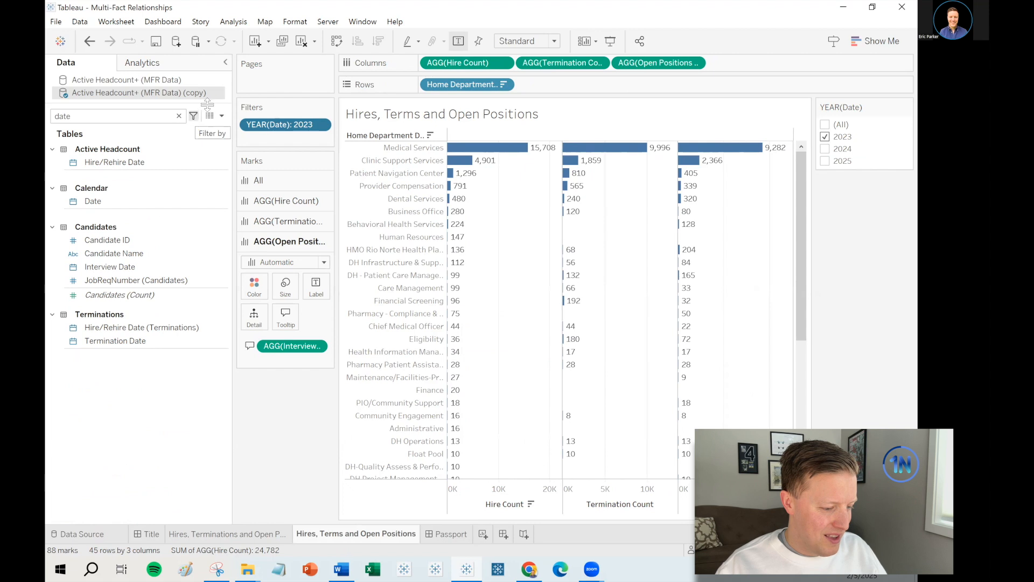
click(179, 116)
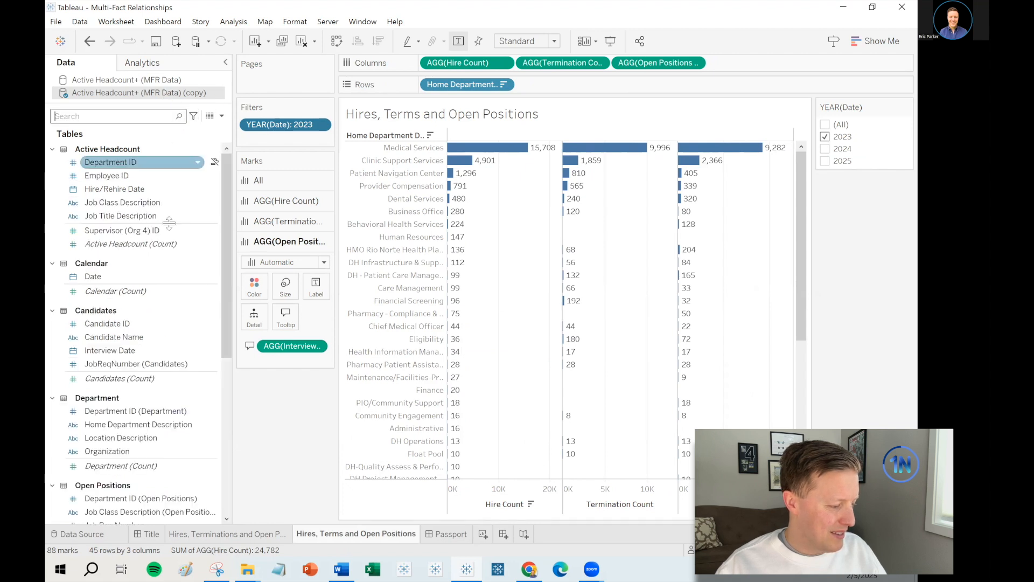
click(126, 81)
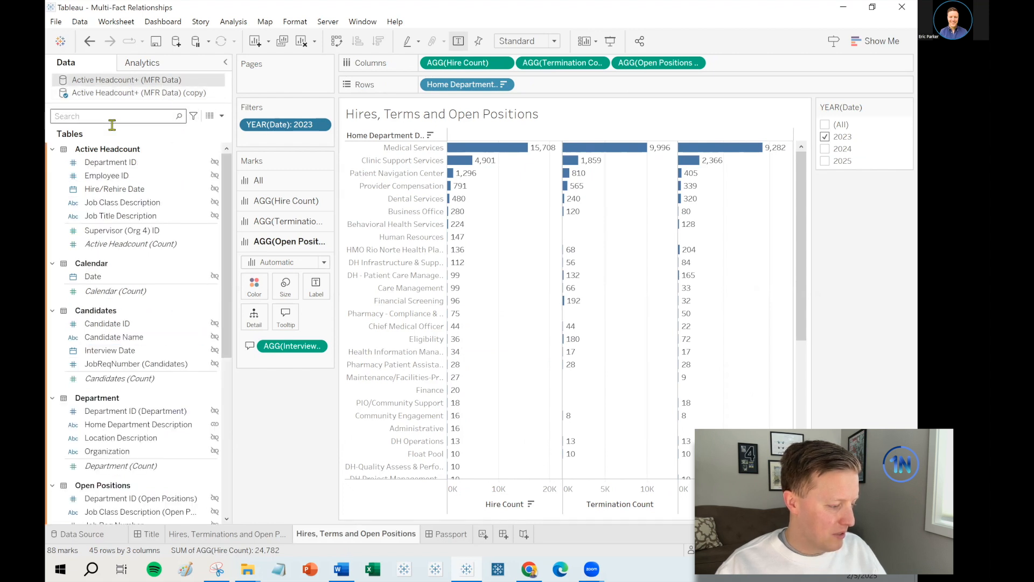
text(hire)
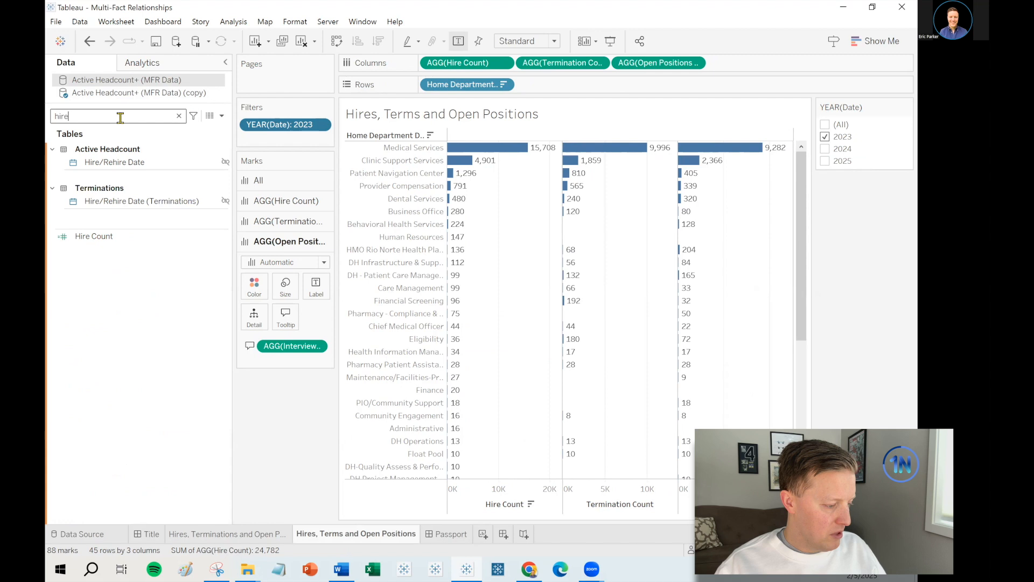
right_click(108, 236)
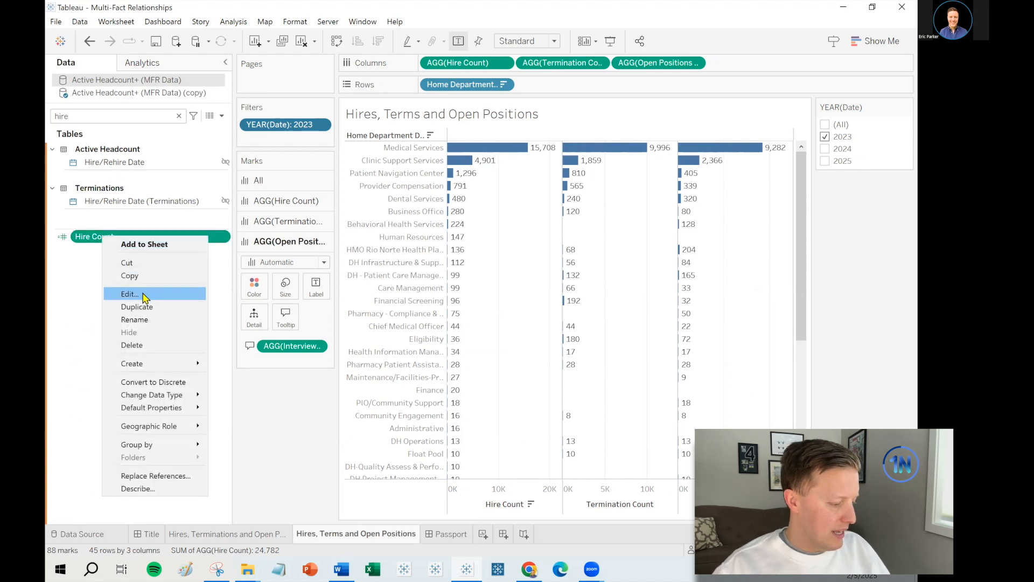
click(143, 295)
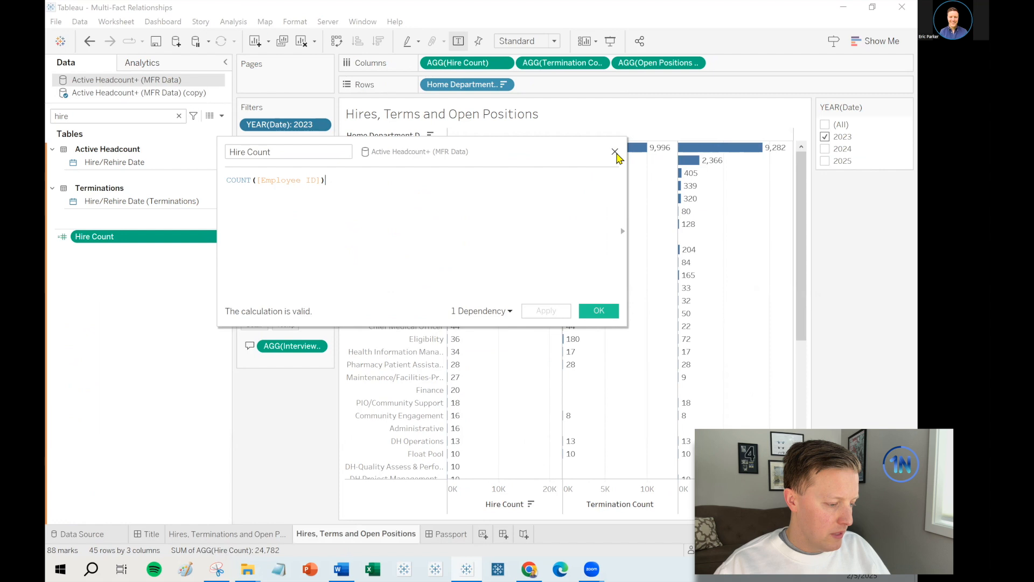
click(614, 152)
Step: Examine the copied data source's relationships linking Terminations, Candidates and Active Headcount to Calendar, and Active Headcount and Open Positions to Department
click(164, 95)
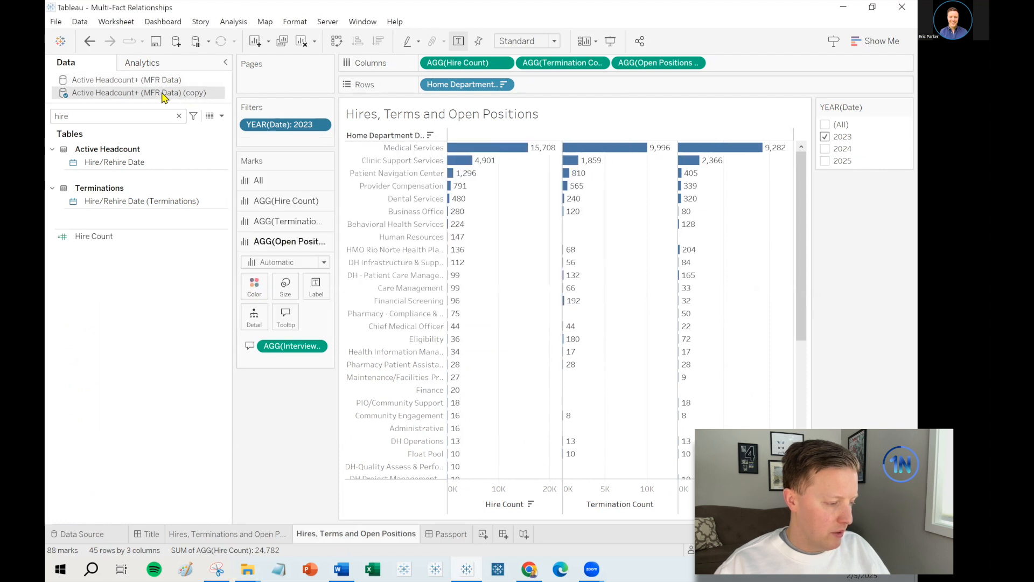
double_click(164, 96)
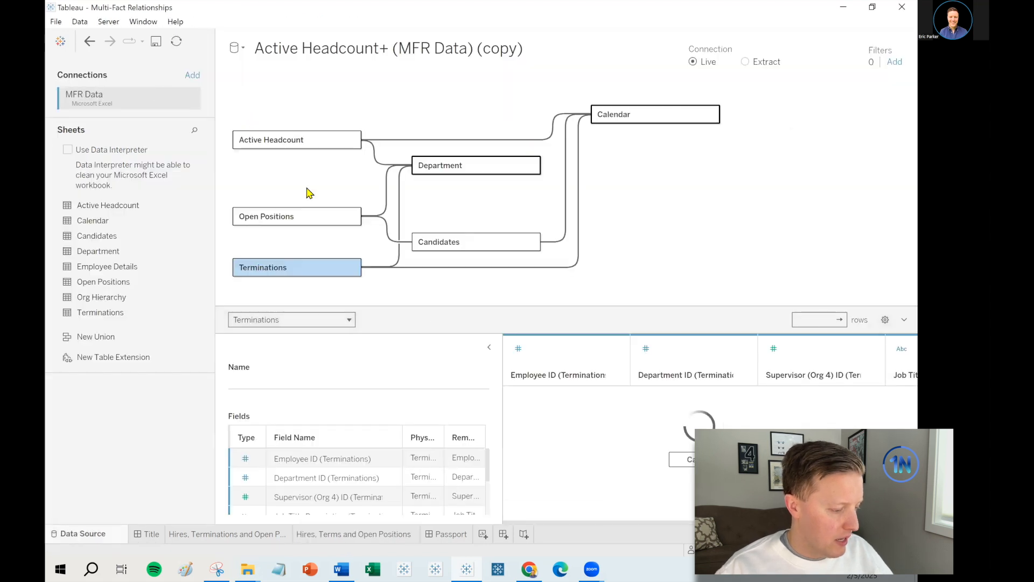
click(413, 269)
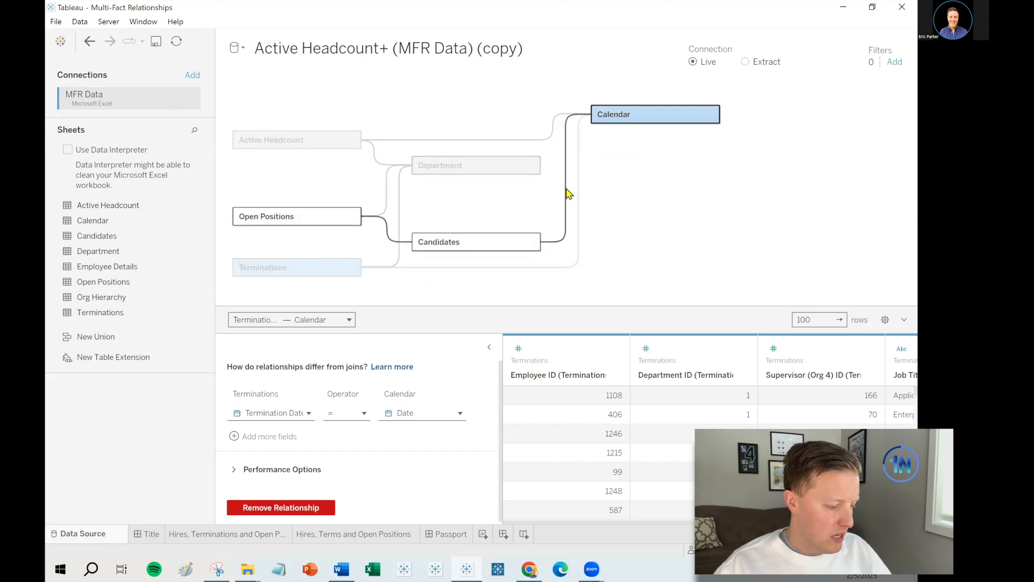
click(567, 219)
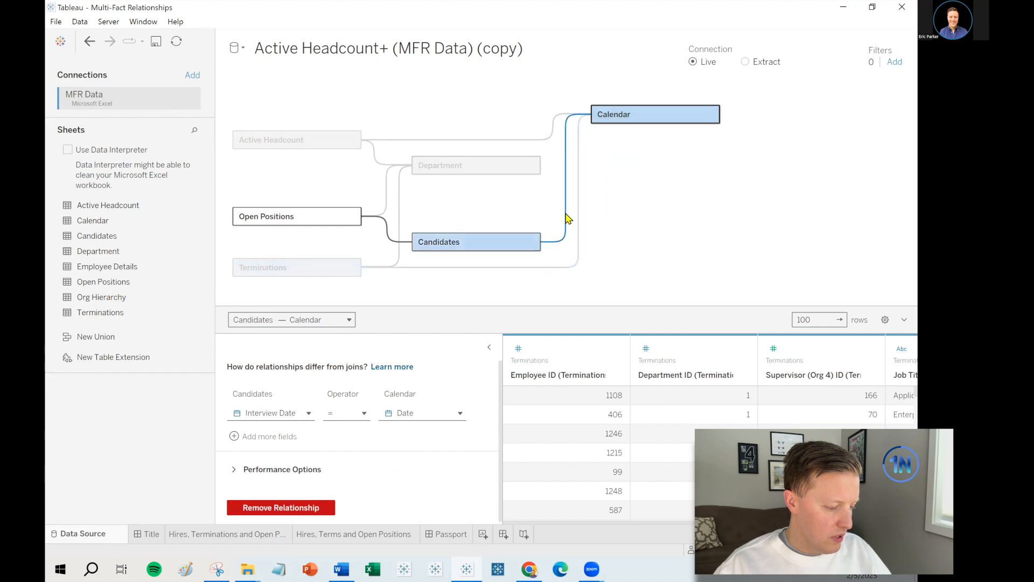
click(545, 139)
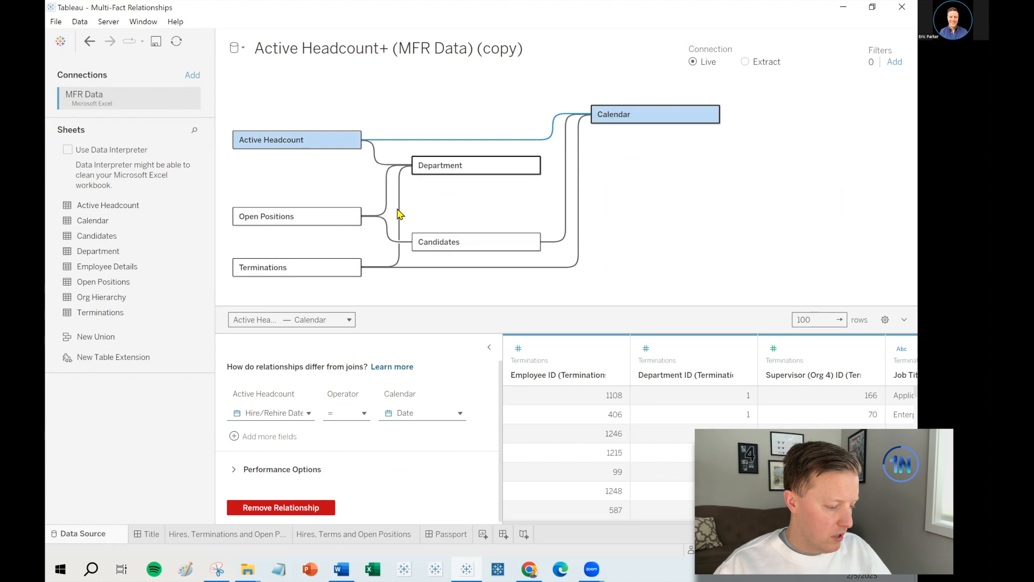
click(375, 156)
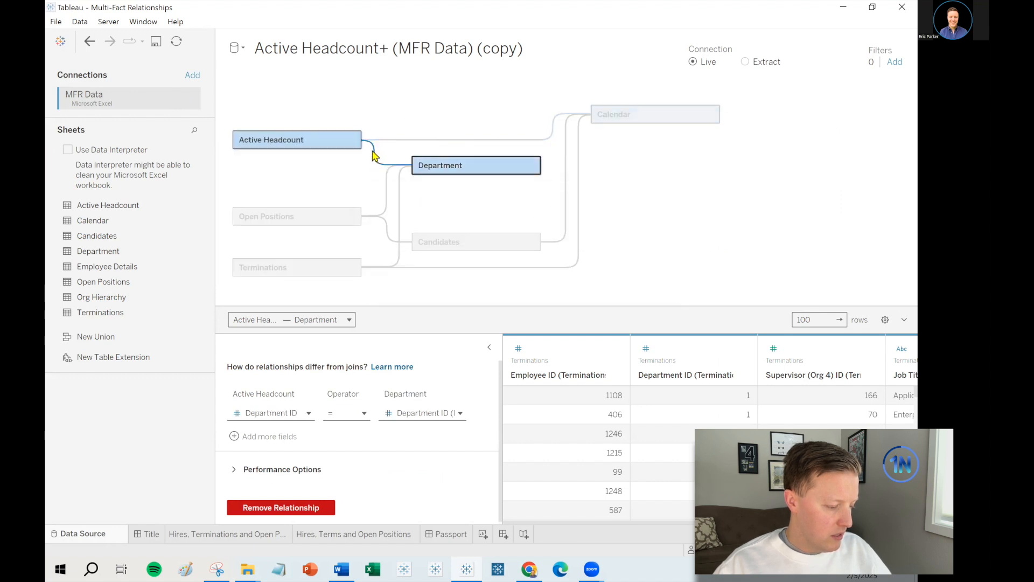
click(385, 213)
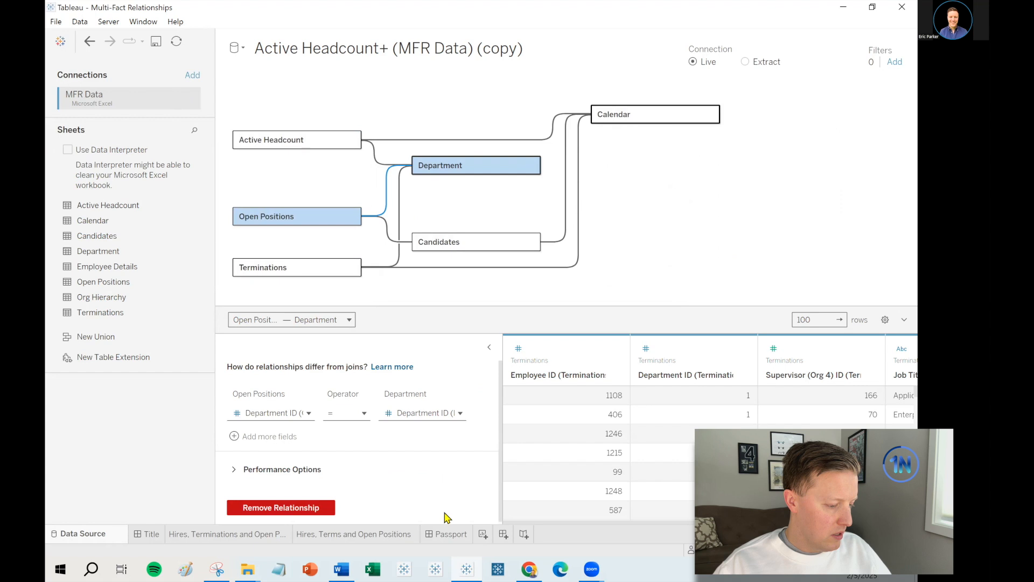
Step: Compare the Hires, Terms and Open Positions sheet with the original Hires, Terminations and Open Positions sheet
click(377, 535)
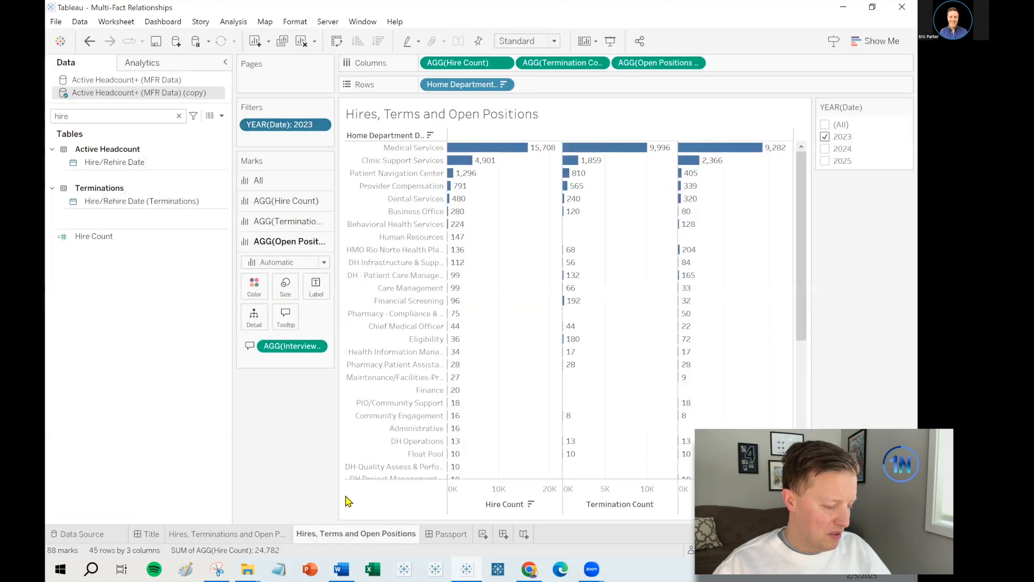
click(244, 535)
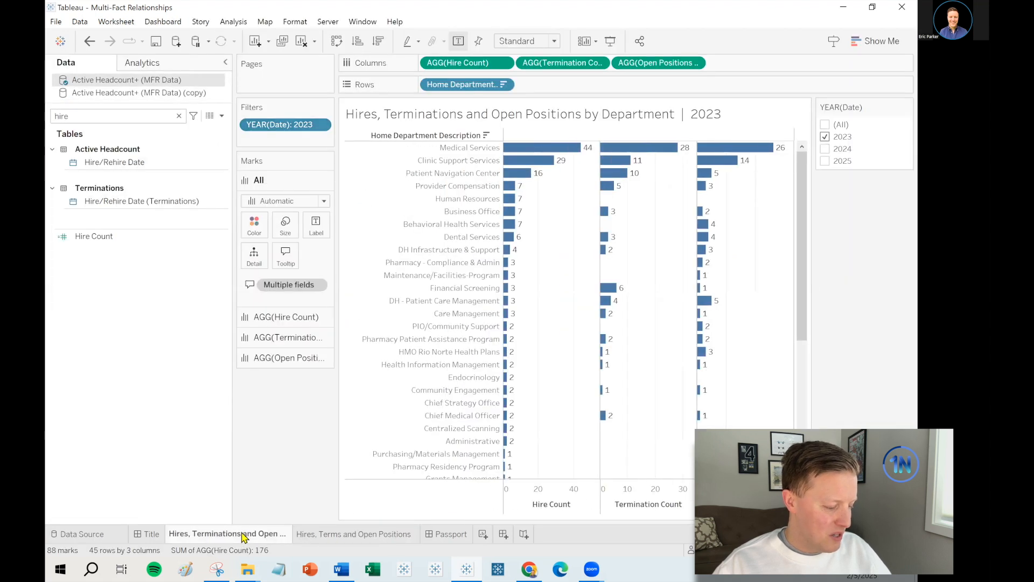
click(340, 535)
click(246, 535)
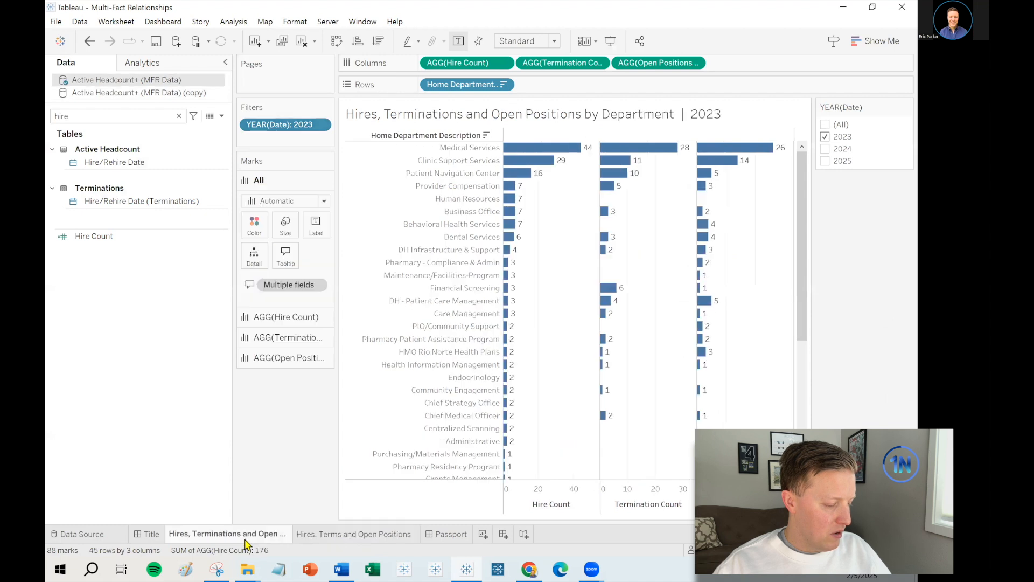
Step: On the Hires, Terms and Open Positions sheet, try changing the Hire Count formula to COUNTD([Employee ID])
click(345, 535)
right_click(135, 241)
click(181, 312)
click(252, 181)
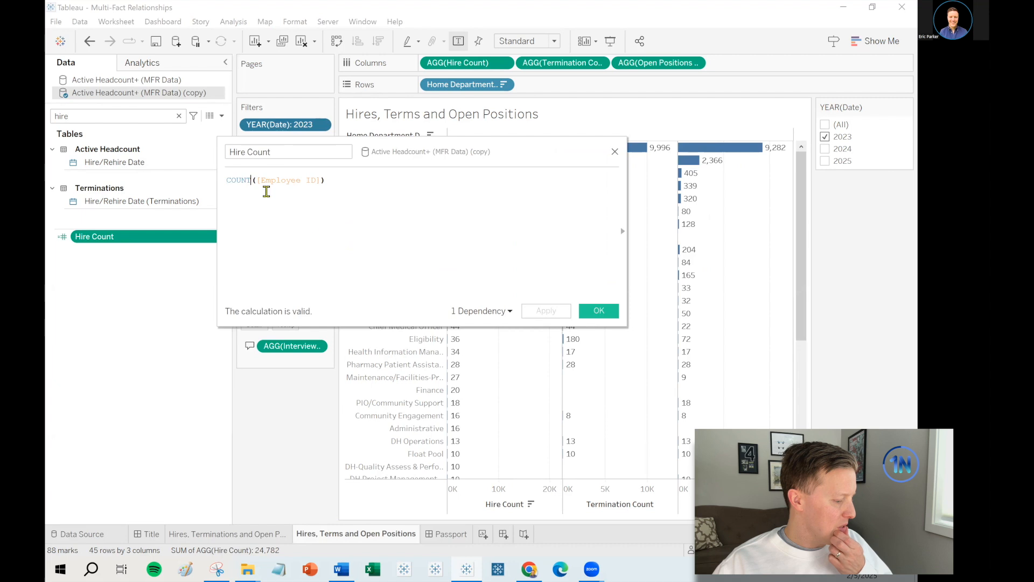
key(ctrl+a)
click(598, 311)
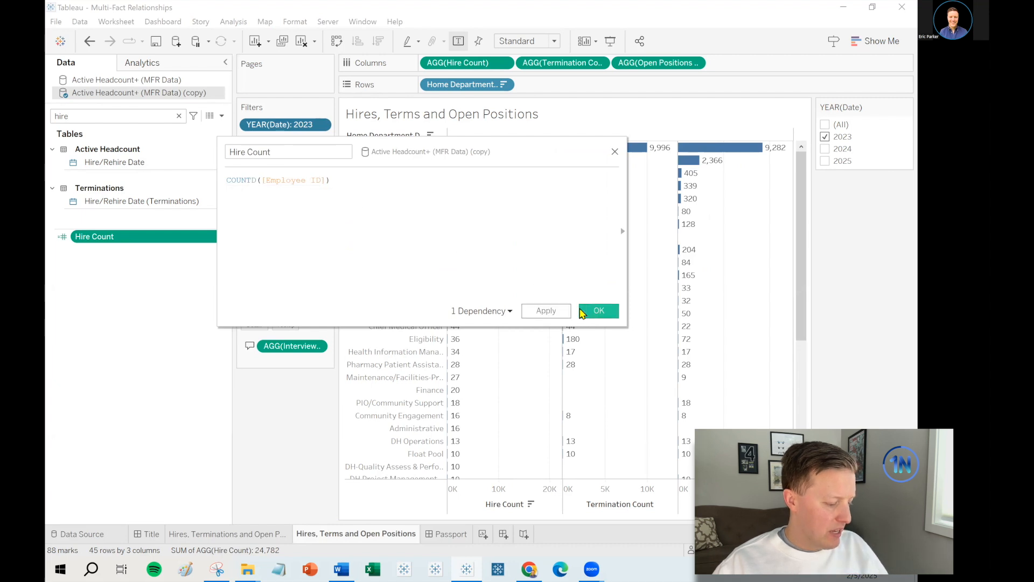
Step: Compare the distinct hire counts with the original sheet and undo the Hire Count formula change
click(257, 534)
click(371, 535)
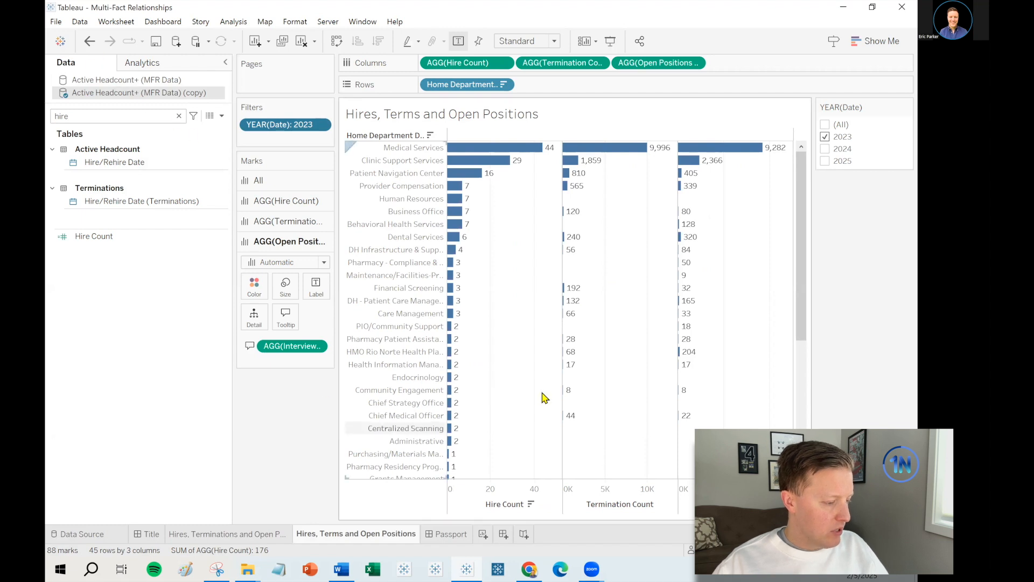
mouse_move(527, 154)
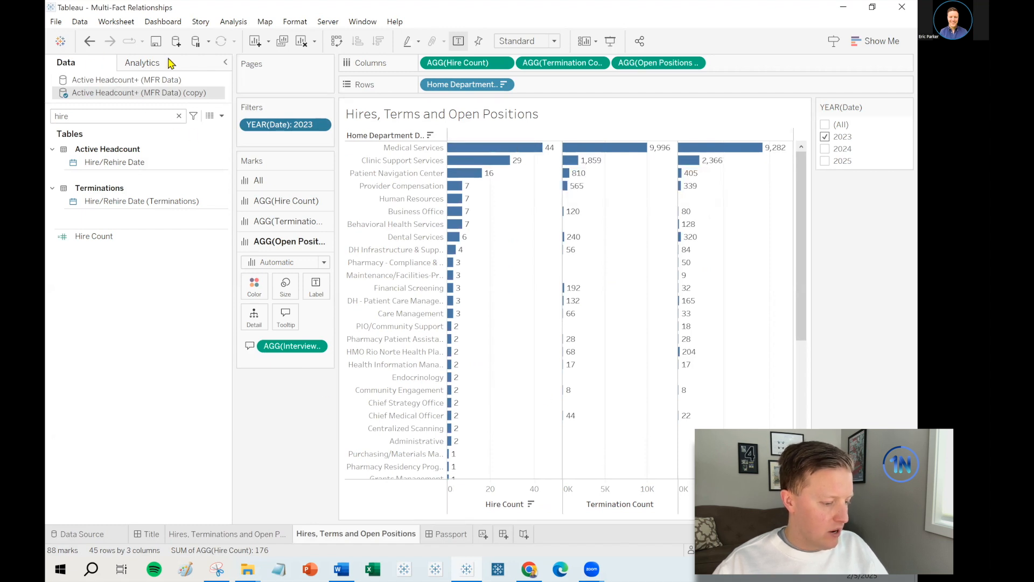
key(ctrl+z)
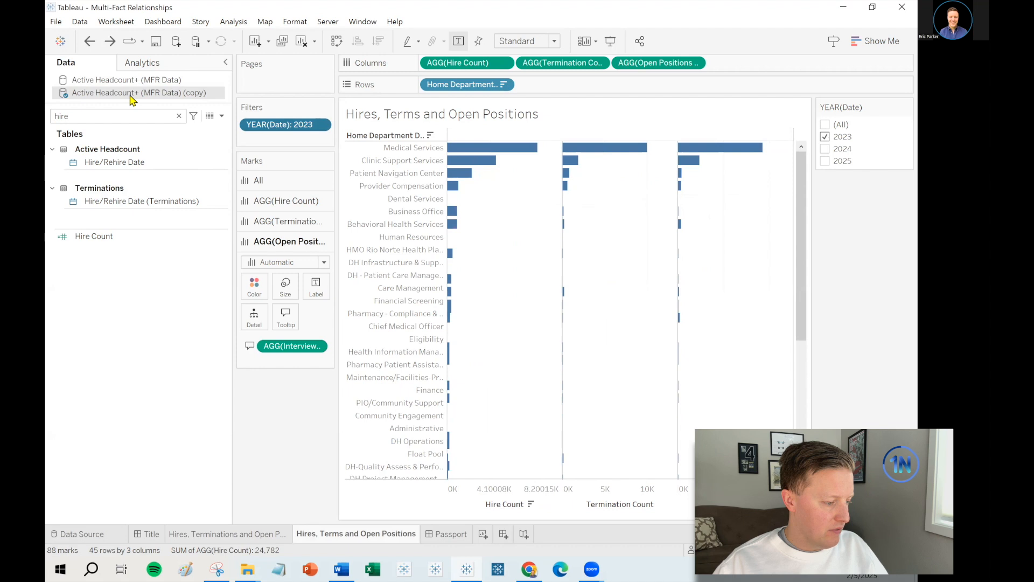
Step: Reopen the copied data source and check the Active Headcount table's physical makeup and its relationship to Calendar
double_click(132, 94)
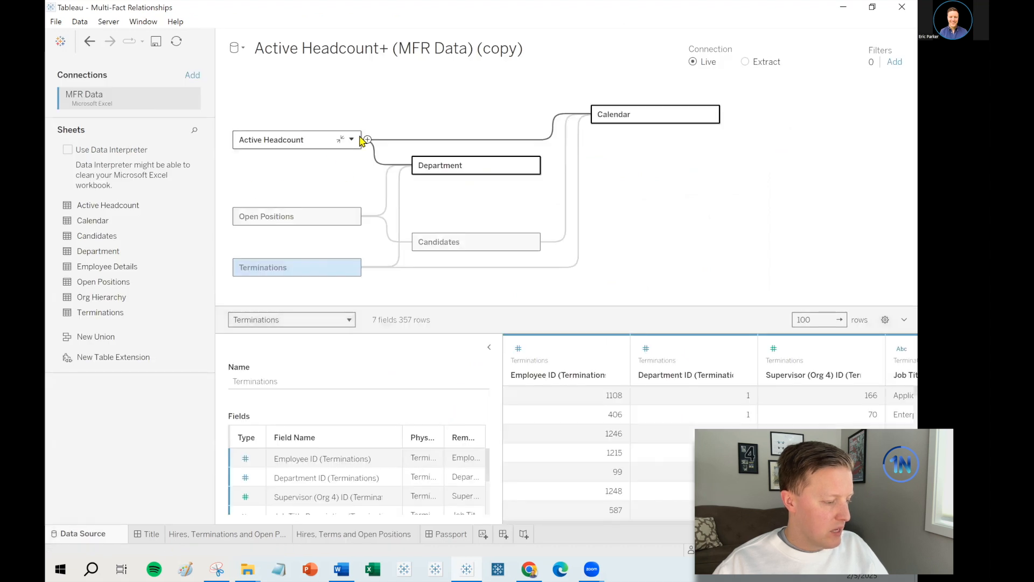
double_click(322, 142)
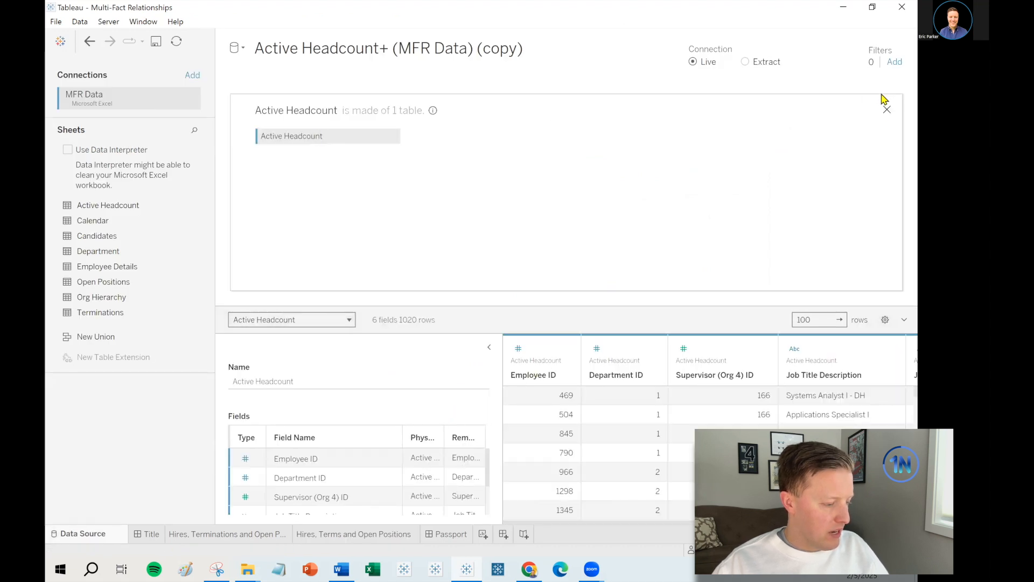
click(887, 109)
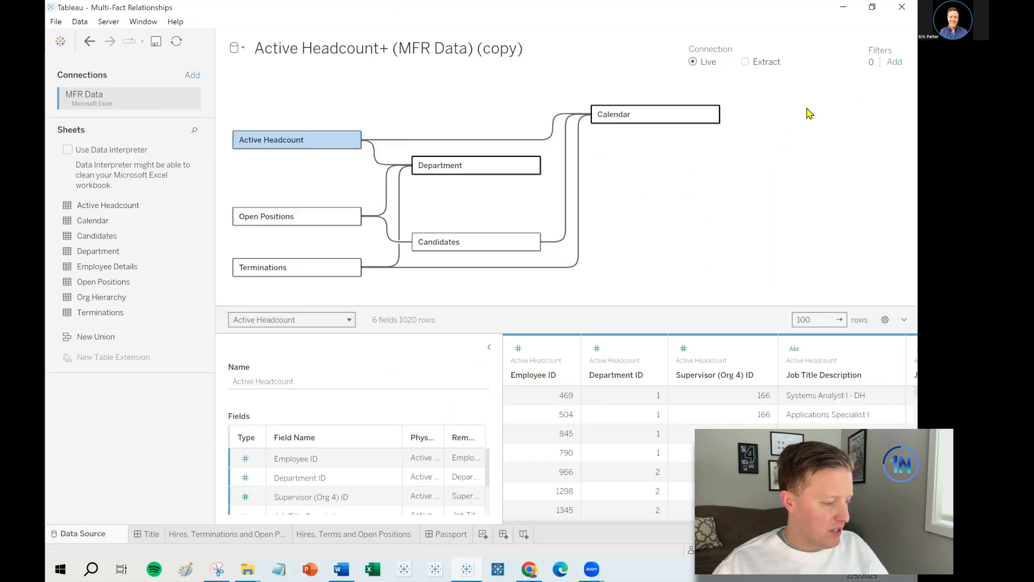
click(391, 142)
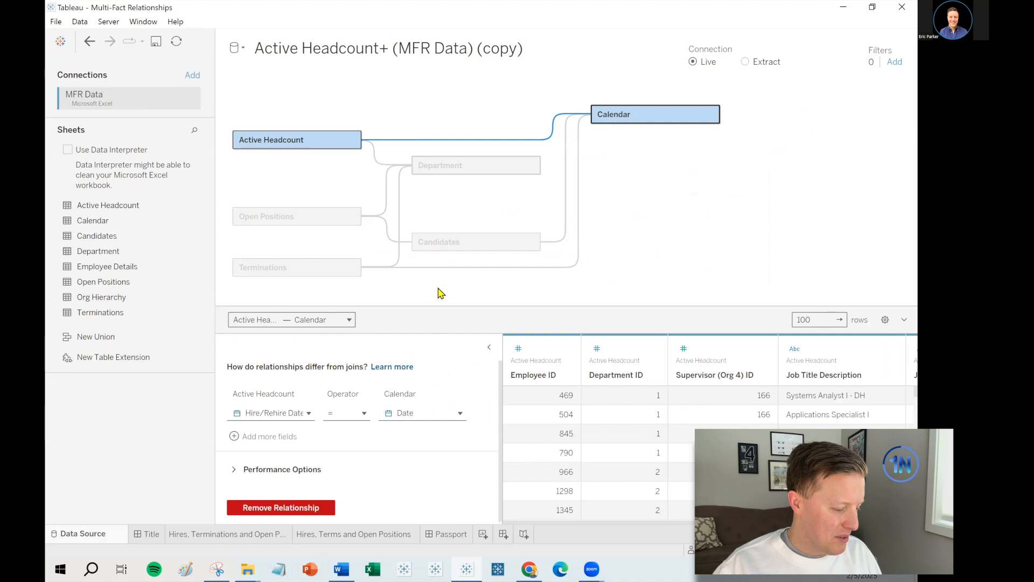
Step: Enlarge the relationship canvas and examine the Terminations table's fields and data preview with the table details collapsed
drag(432, 307, 404, 418)
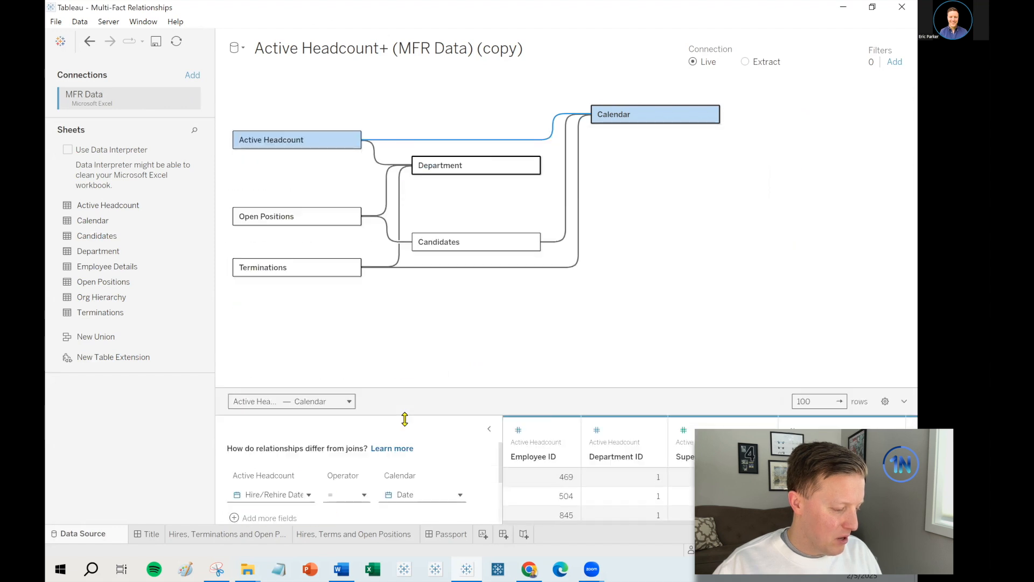
click(318, 268)
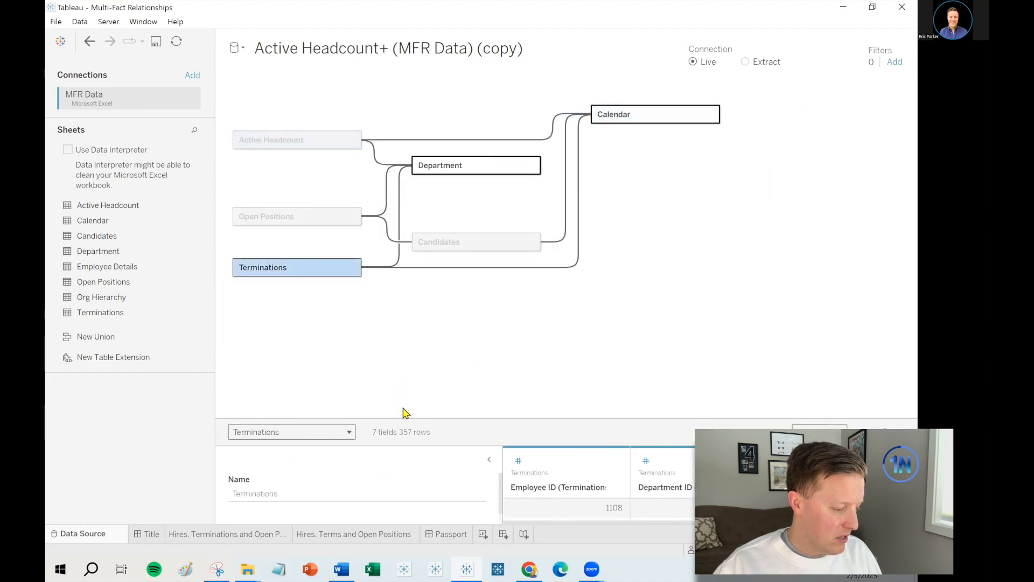
drag(400, 400, 377, 176)
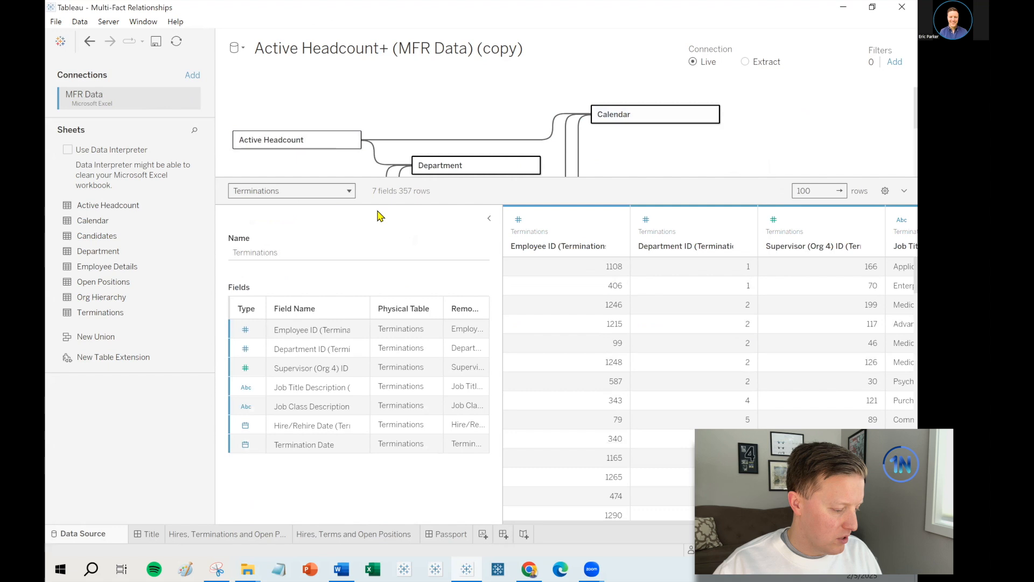
click(489, 220)
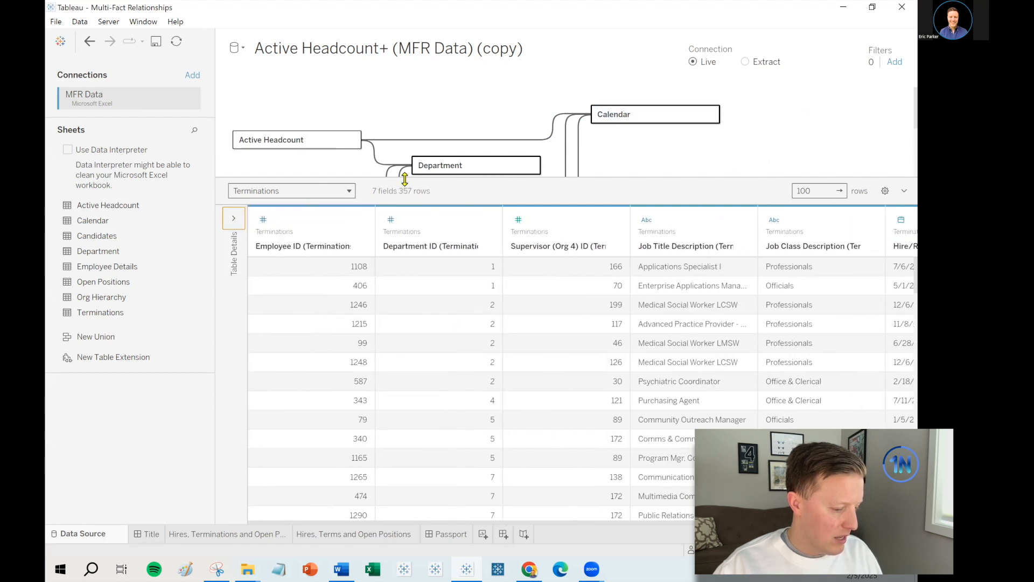
drag(405, 178, 423, 397)
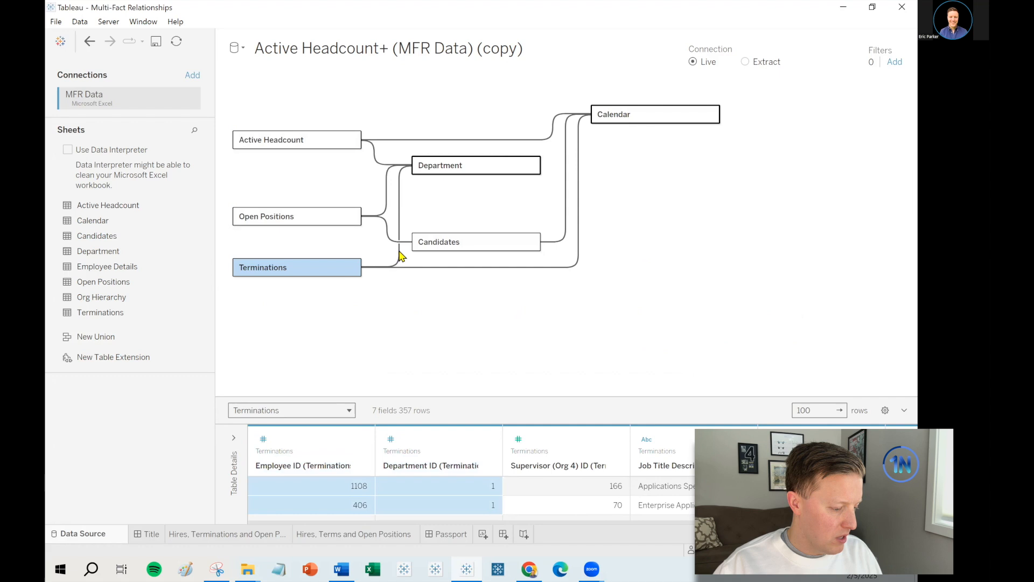
Step: Set the Terminations side's referential integrity to Some records match in its Department relationship, and return to the Hires, Terms and Open Positions sheet
click(398, 257)
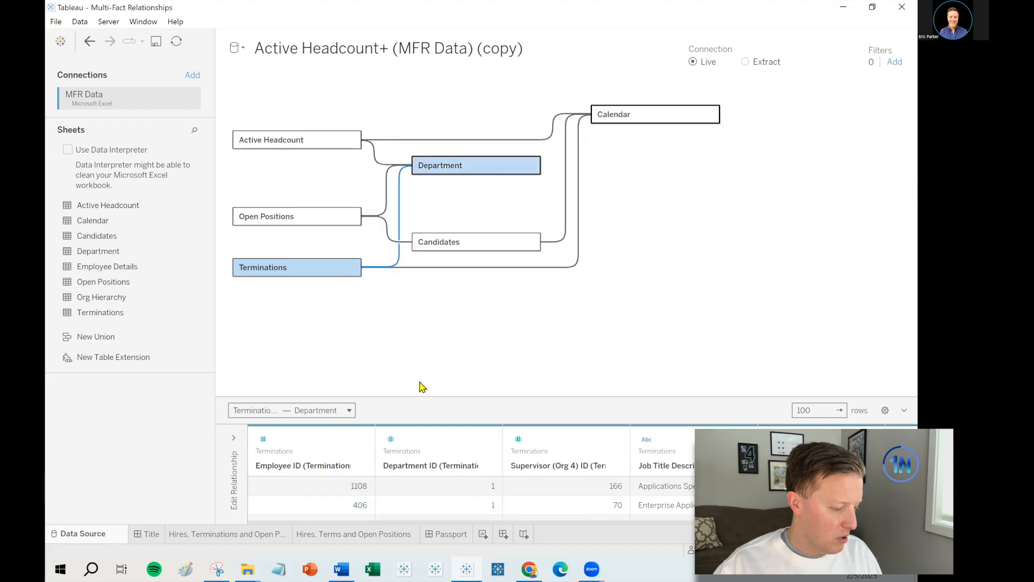
drag(419, 397, 377, 171)
click(233, 210)
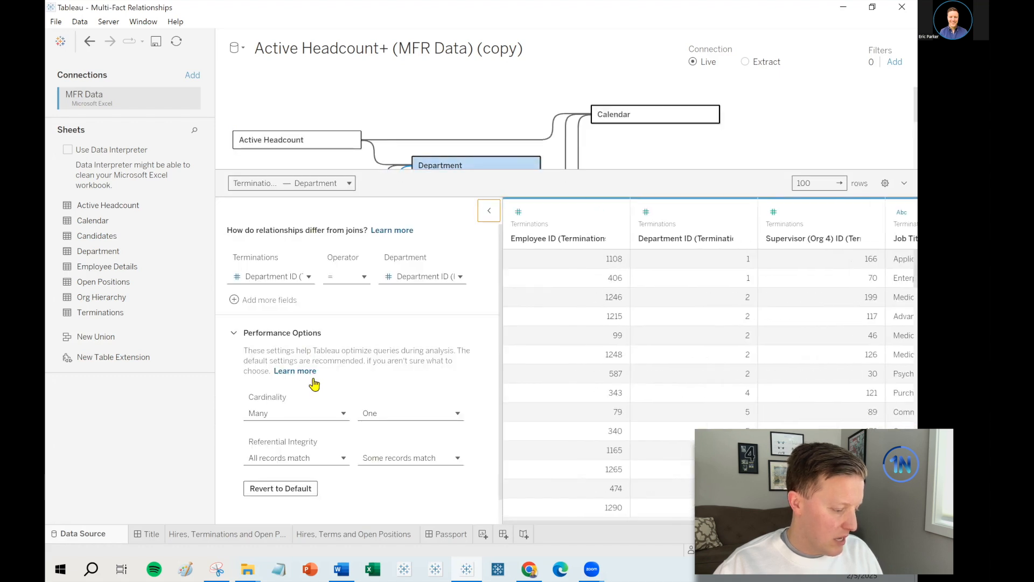
click(296, 458)
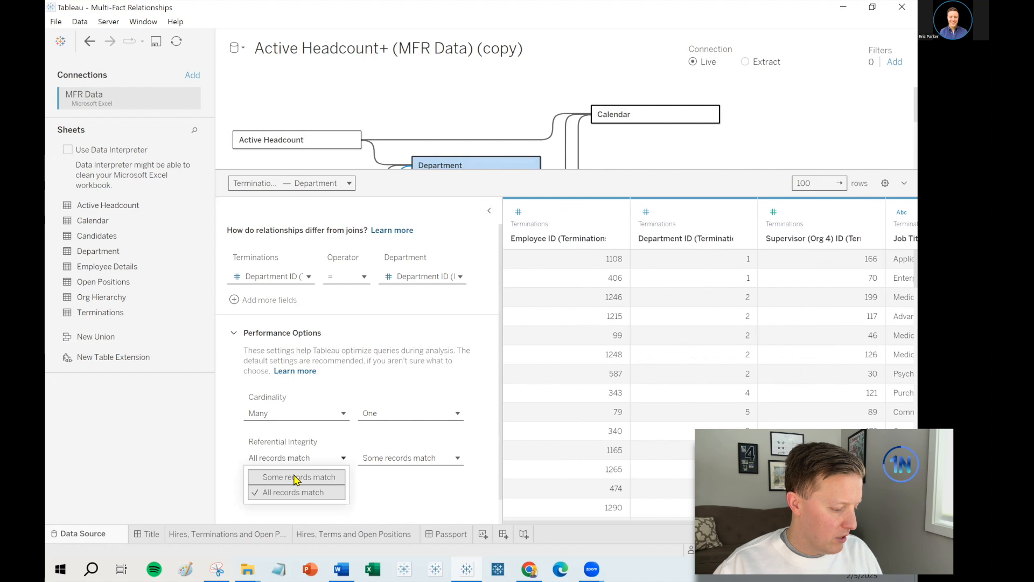
click(296, 478)
click(393, 419)
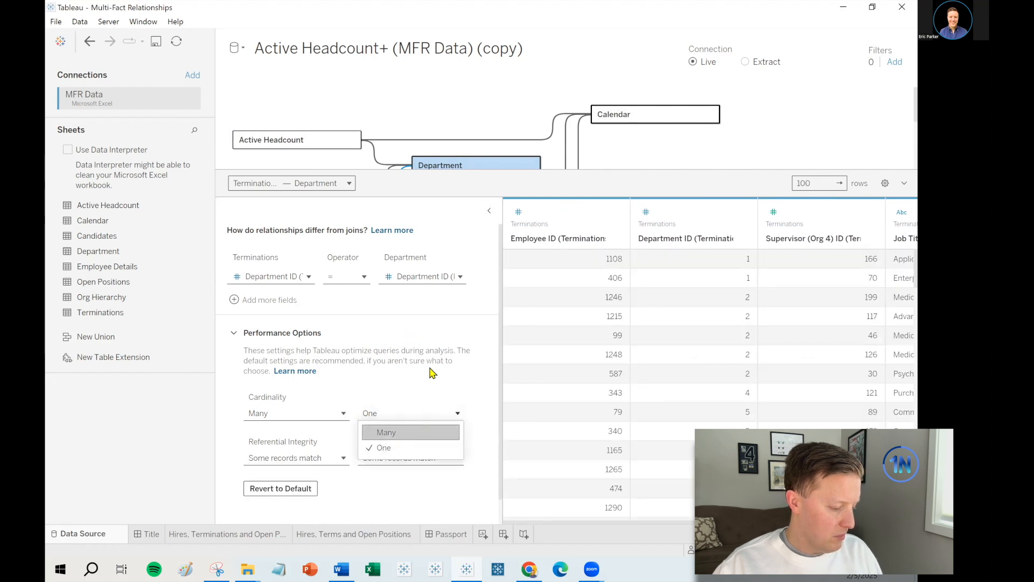
click(491, 212)
click(355, 535)
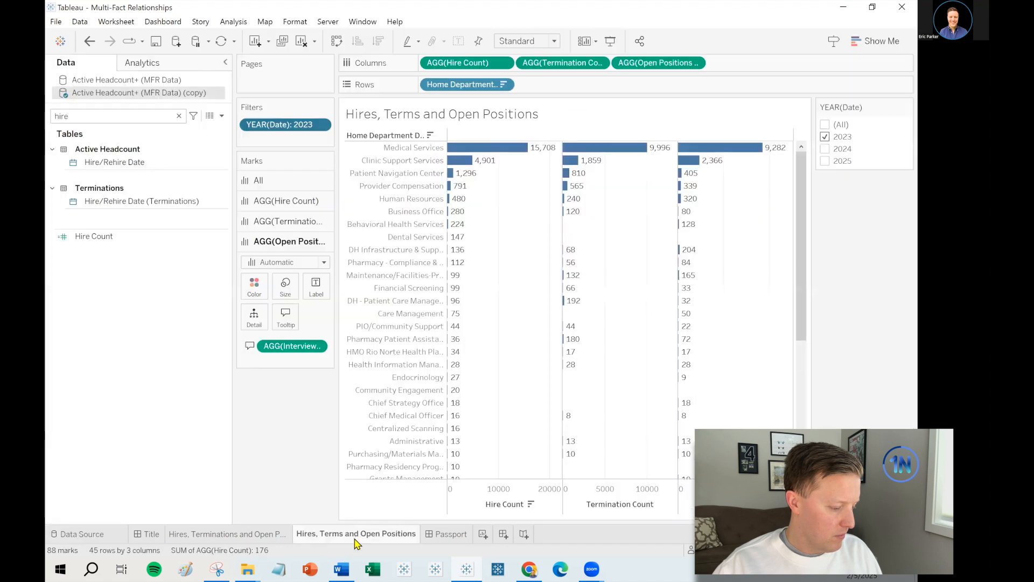
Step: Compare the counts by department in the Hires, Terms and Open Positions sheet with those in the original Hires, Terminations and Open Positions sheet
click(269, 535)
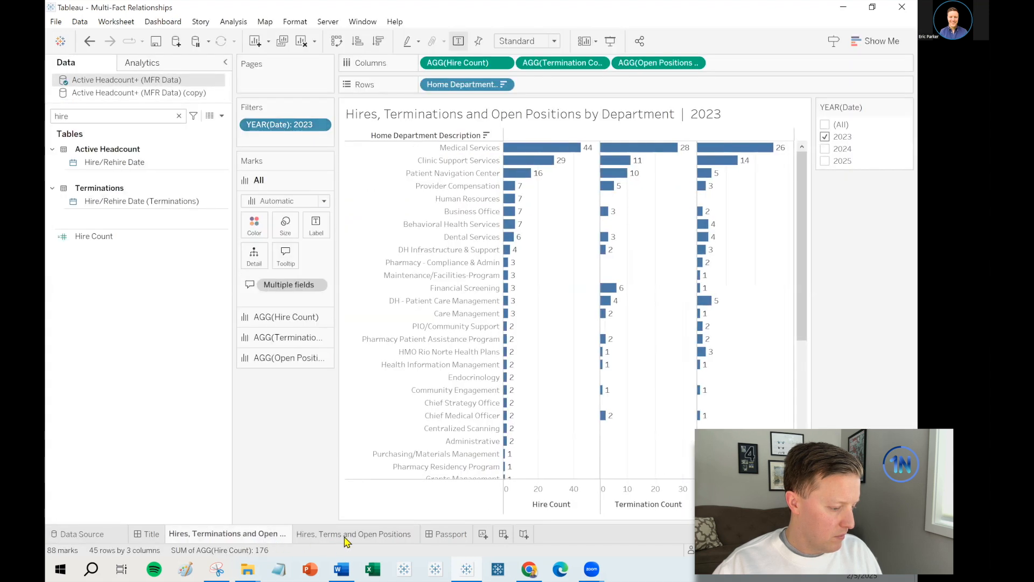
click(361, 535)
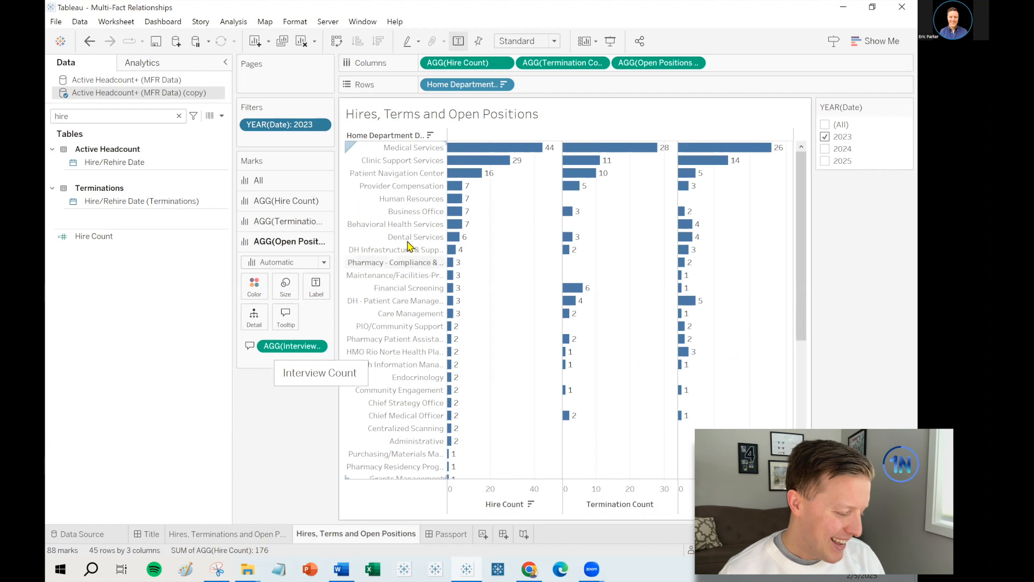
click(262, 537)
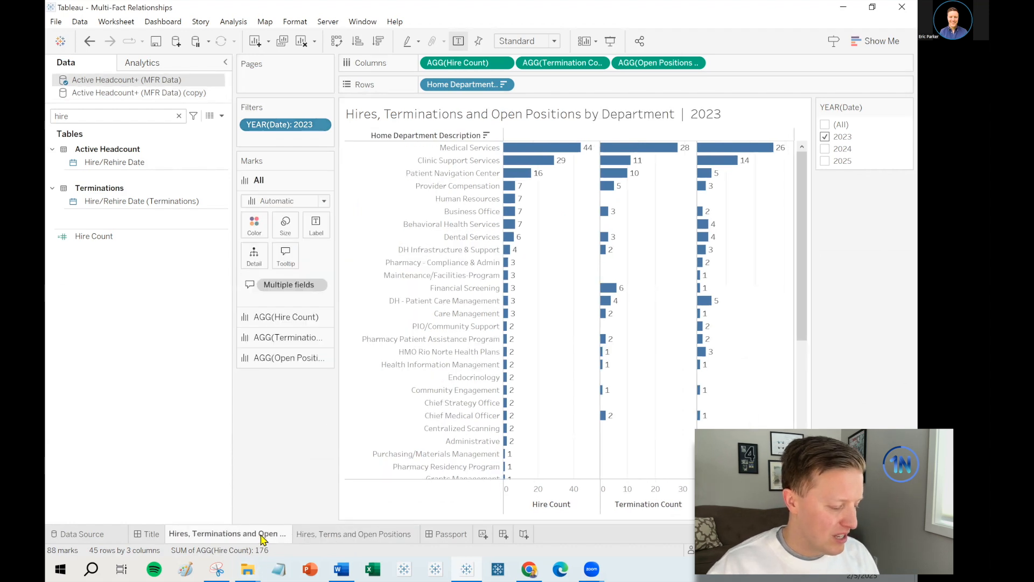
click(357, 535)
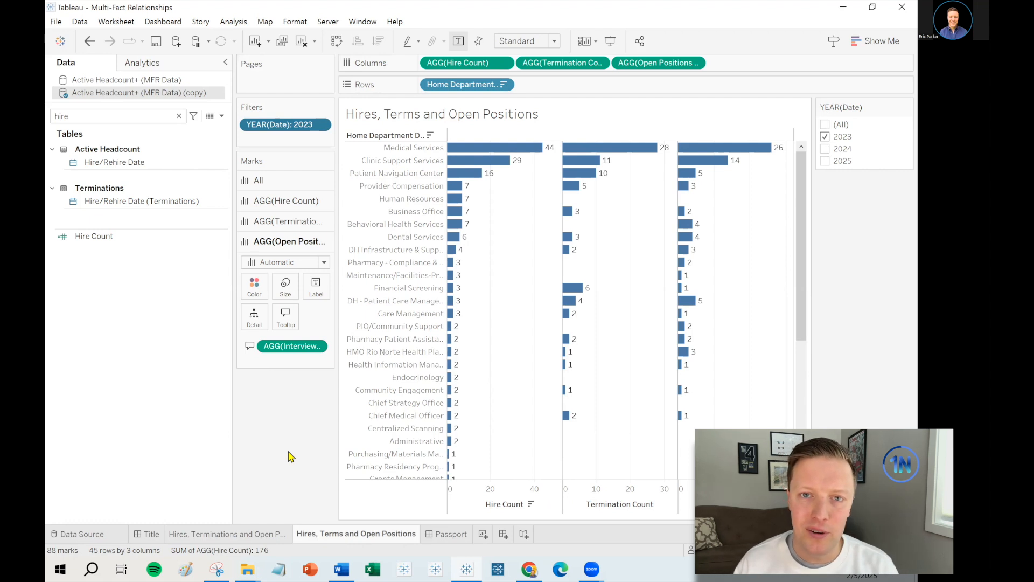
Step: Enlarge the copied data source's relationship canvas, and review its table relationships alongside the Hires, Terms and Open Positions sheet
click(80, 534)
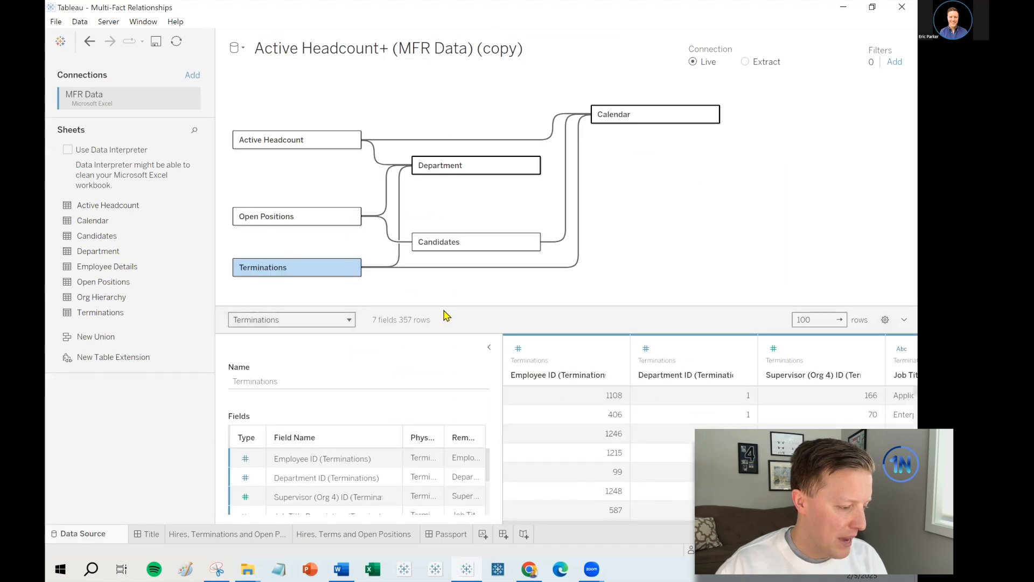
drag(446, 309, 461, 397)
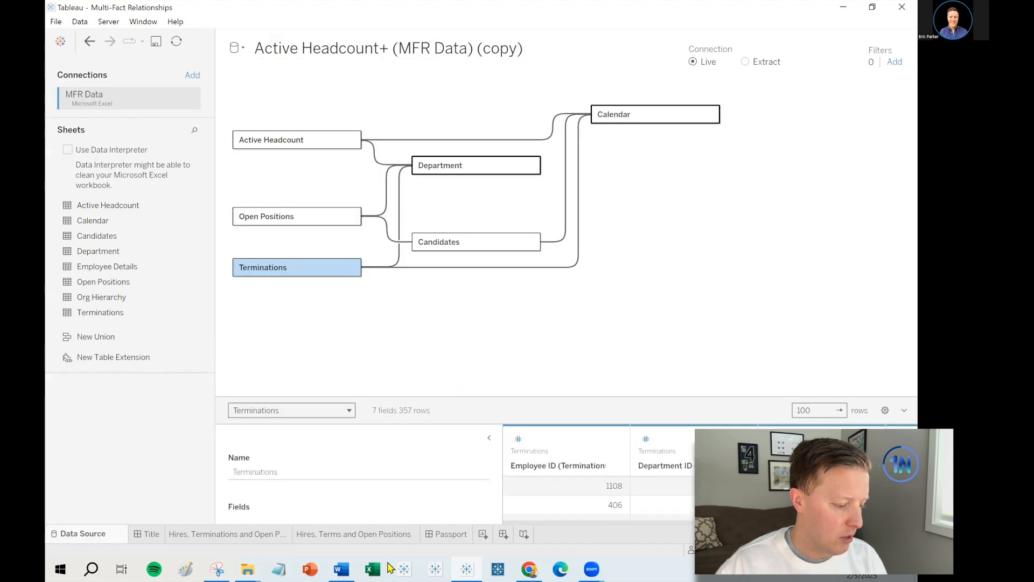
click(386, 536)
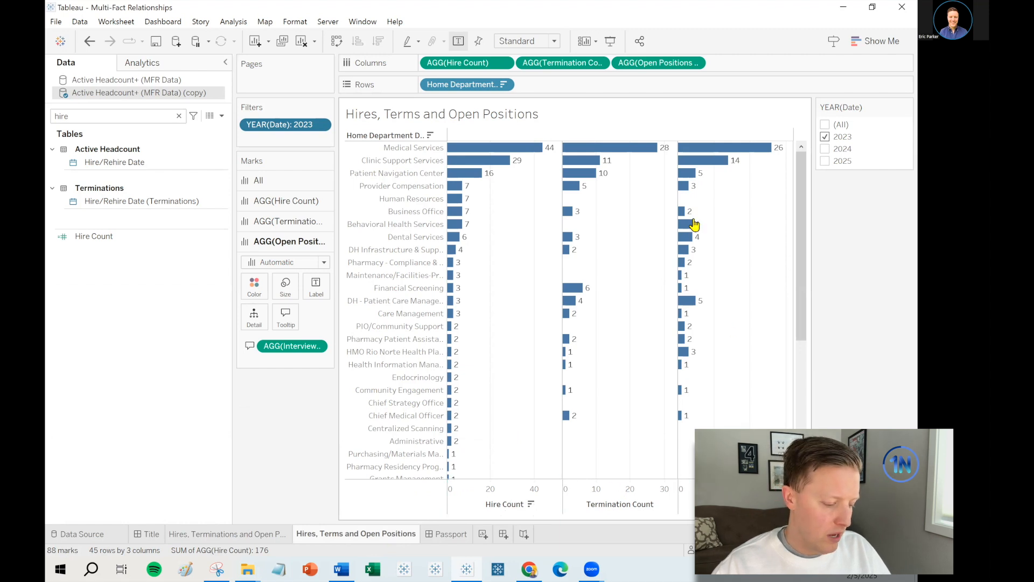
mouse_move(691, 227)
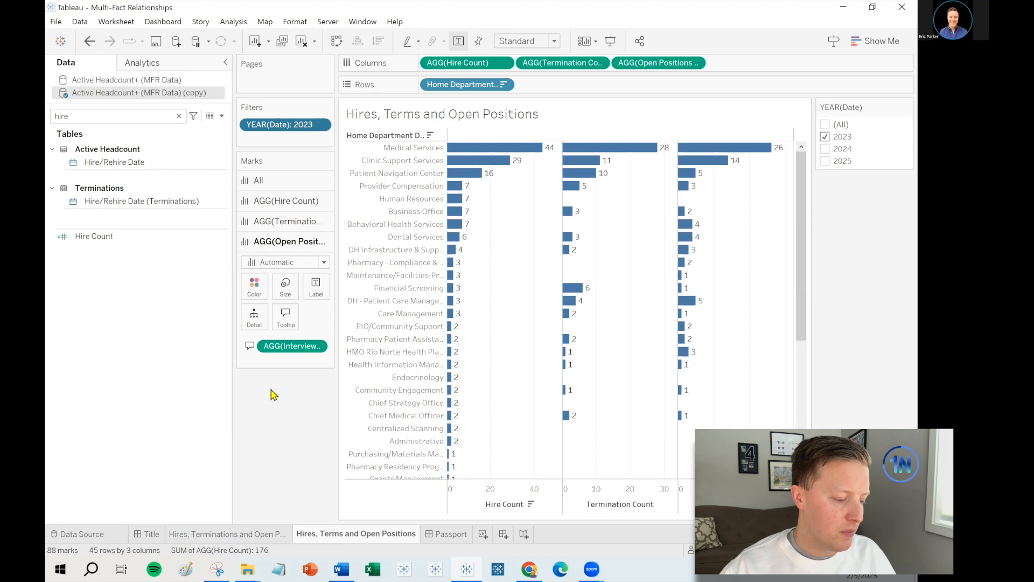
click(99, 537)
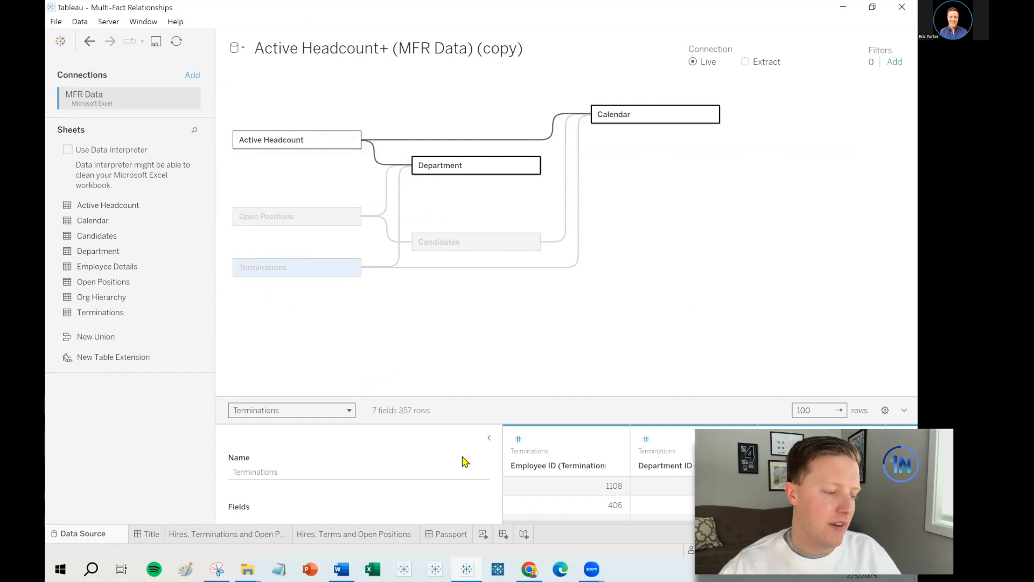
click(368, 534)
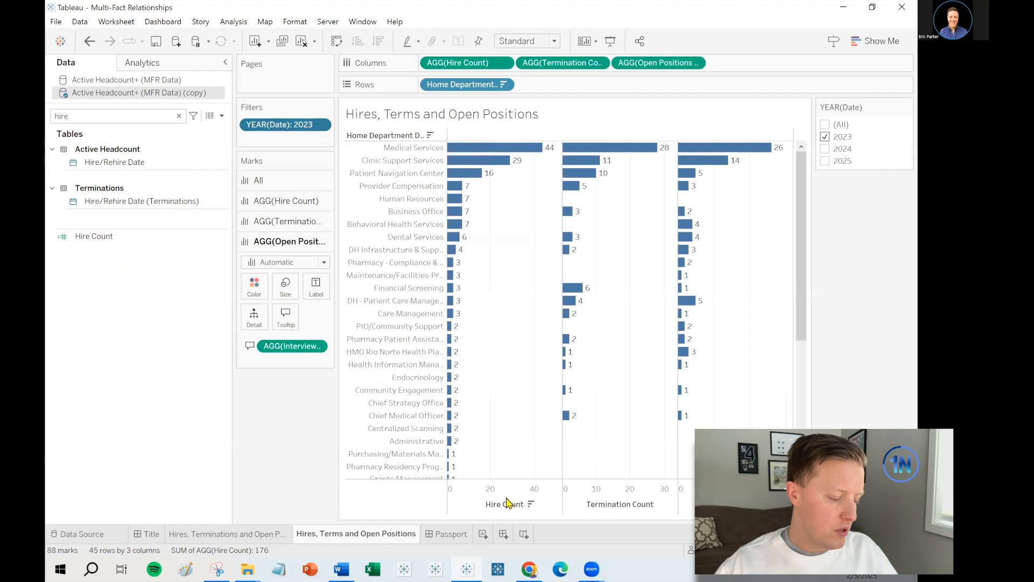
Step: Set the Hire Count axis title to "Hire Count (Active Employees)" in the Hires, Terms and Open Positions sheet
right_click(512, 503)
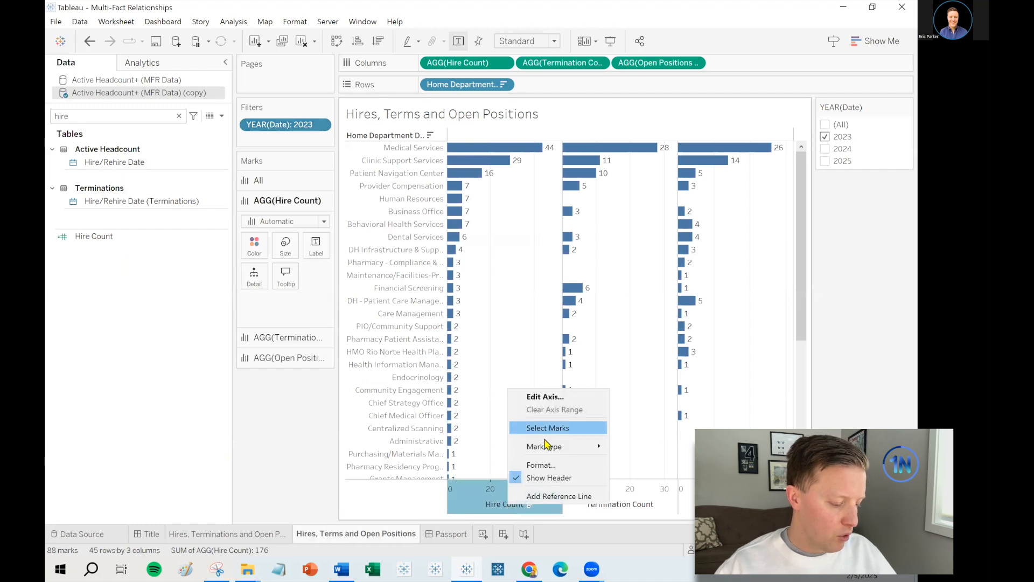
click(546, 397)
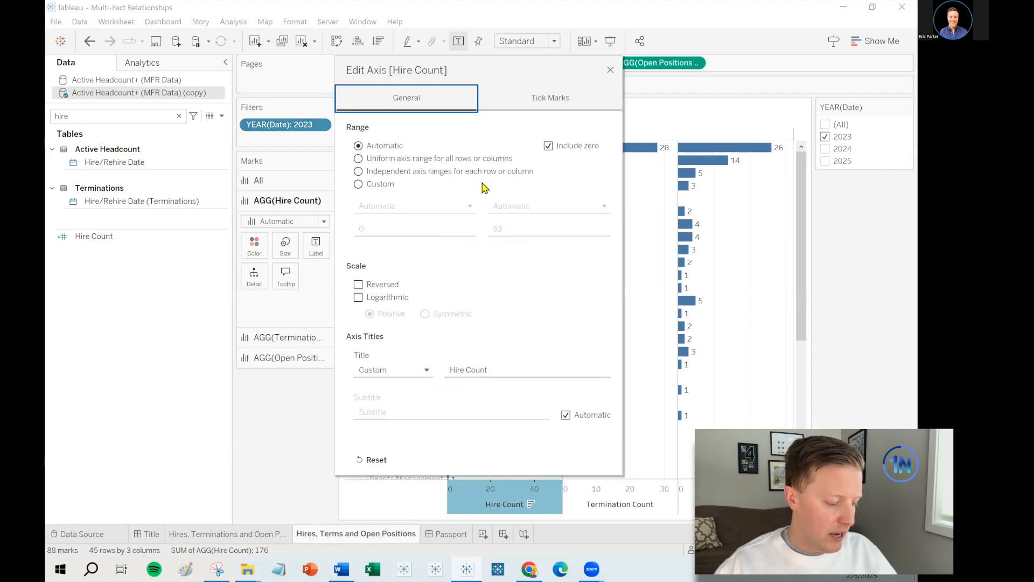
click(518, 369)
text((Active Employees)
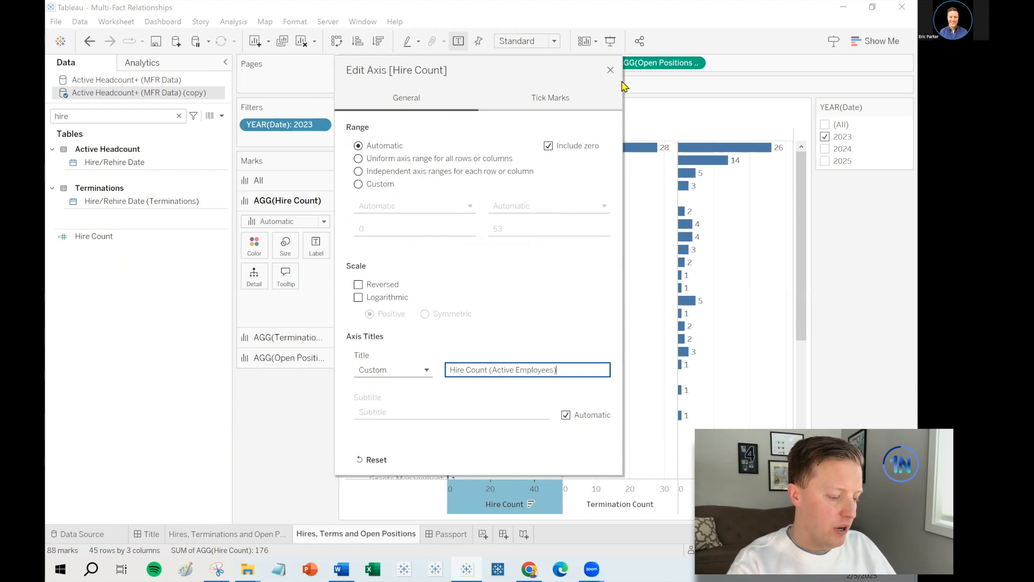
click(610, 70)
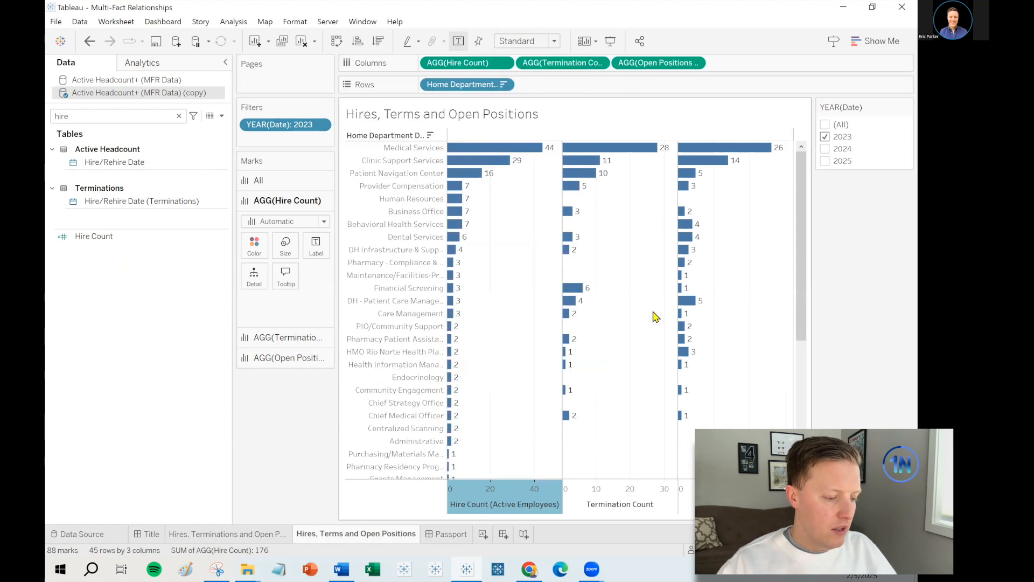
click(532, 386)
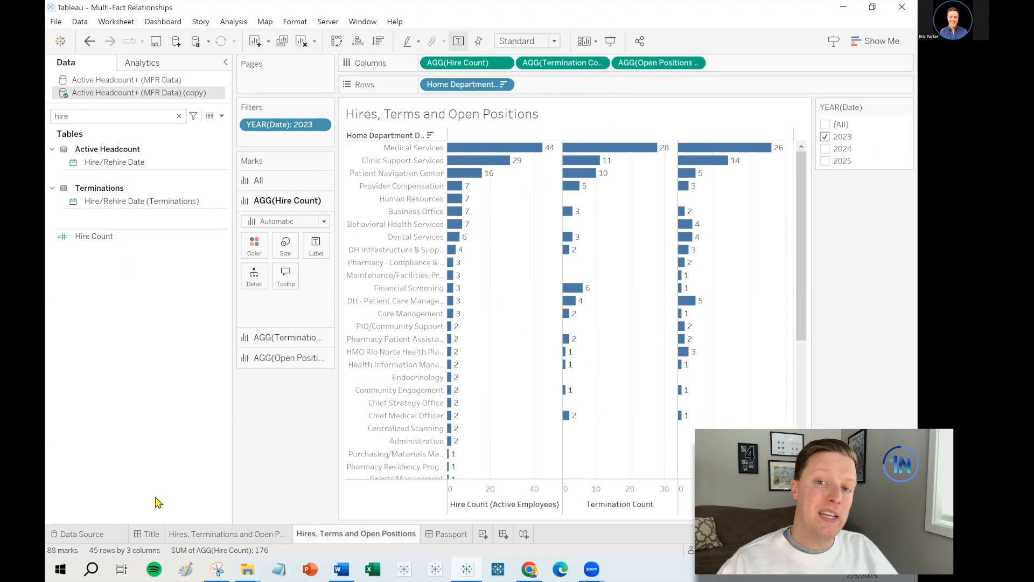
Step: Try relating a second copy of the Terminations table to Terminations in the copied data source, and remove that copy
click(100, 536)
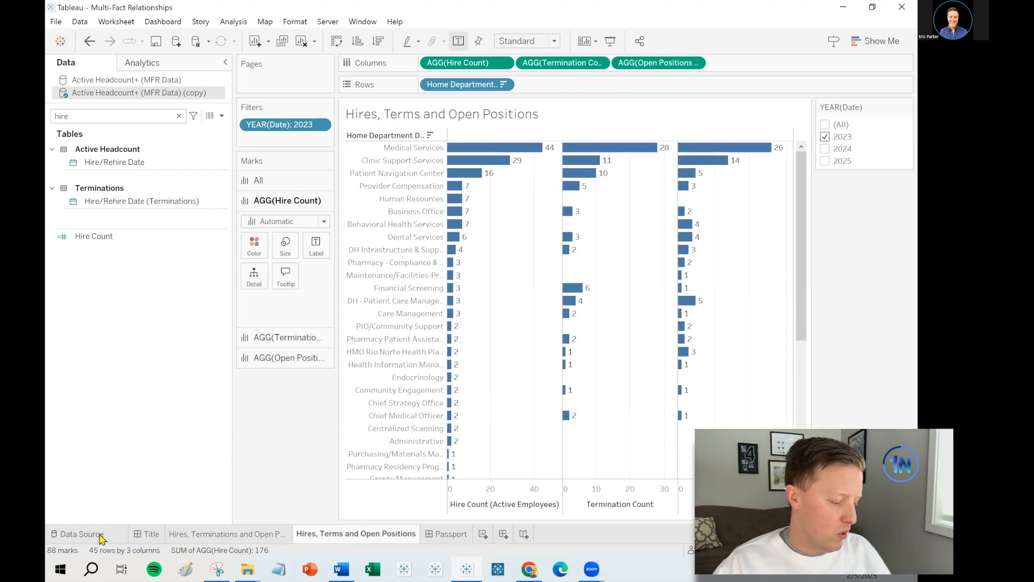
drag(104, 318, 516, 293)
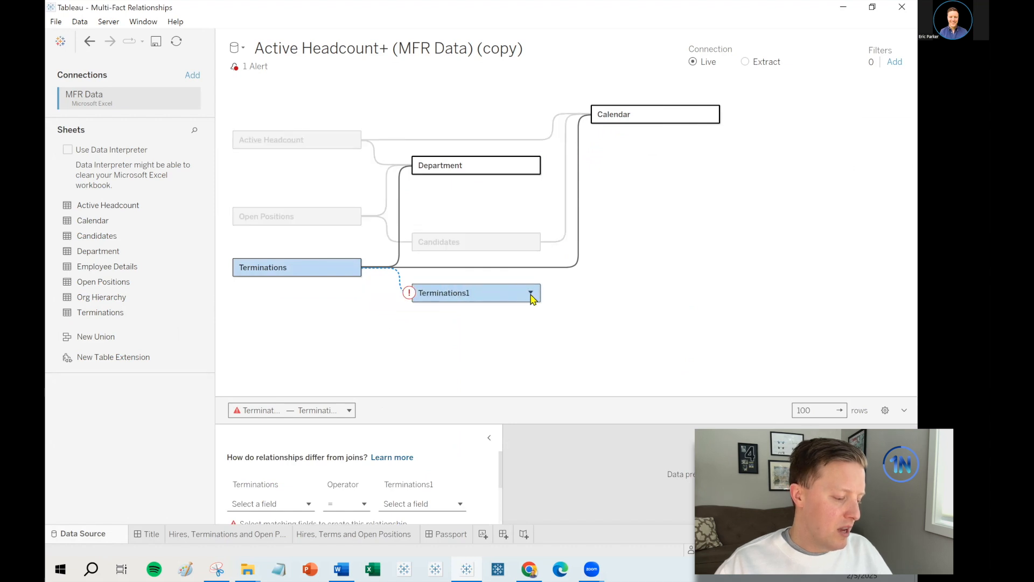
click(531, 294)
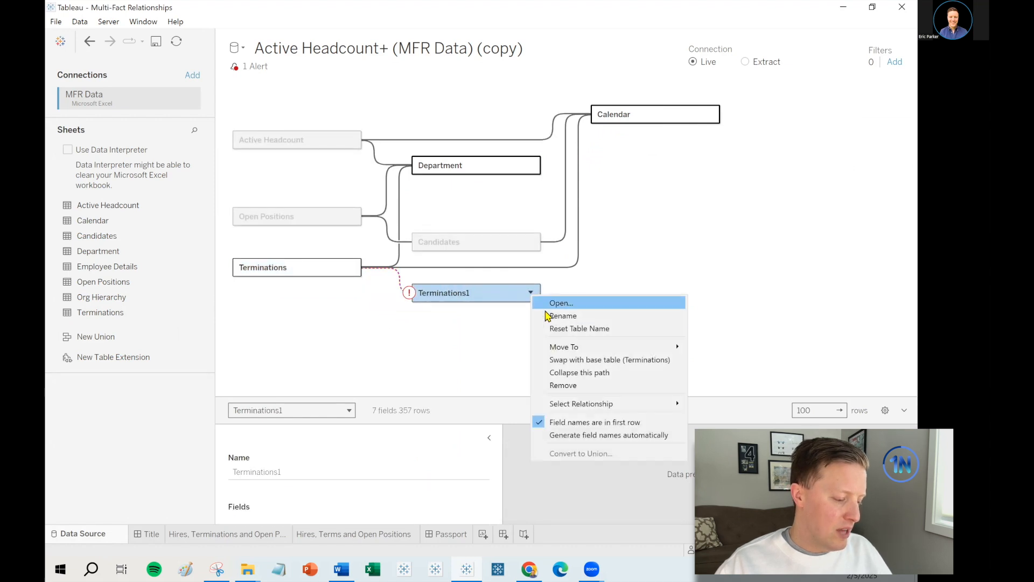
click(574, 386)
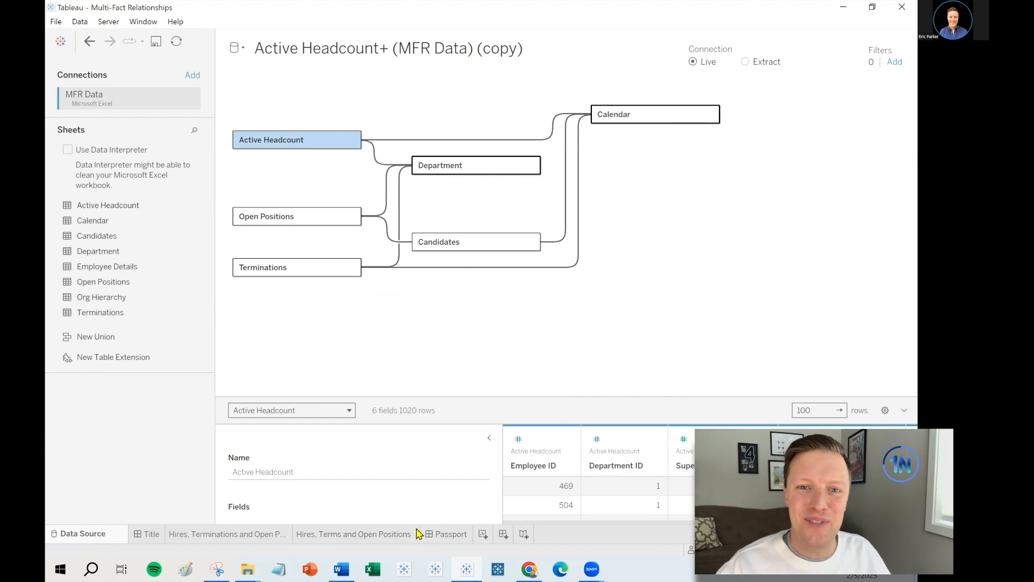
Step: Open the Passport dashboard
click(443, 535)
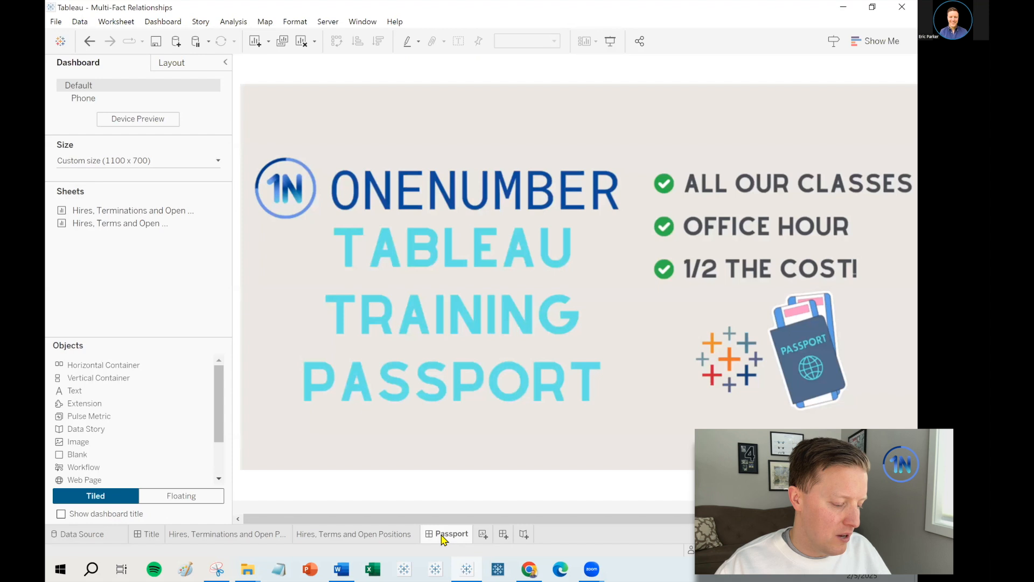